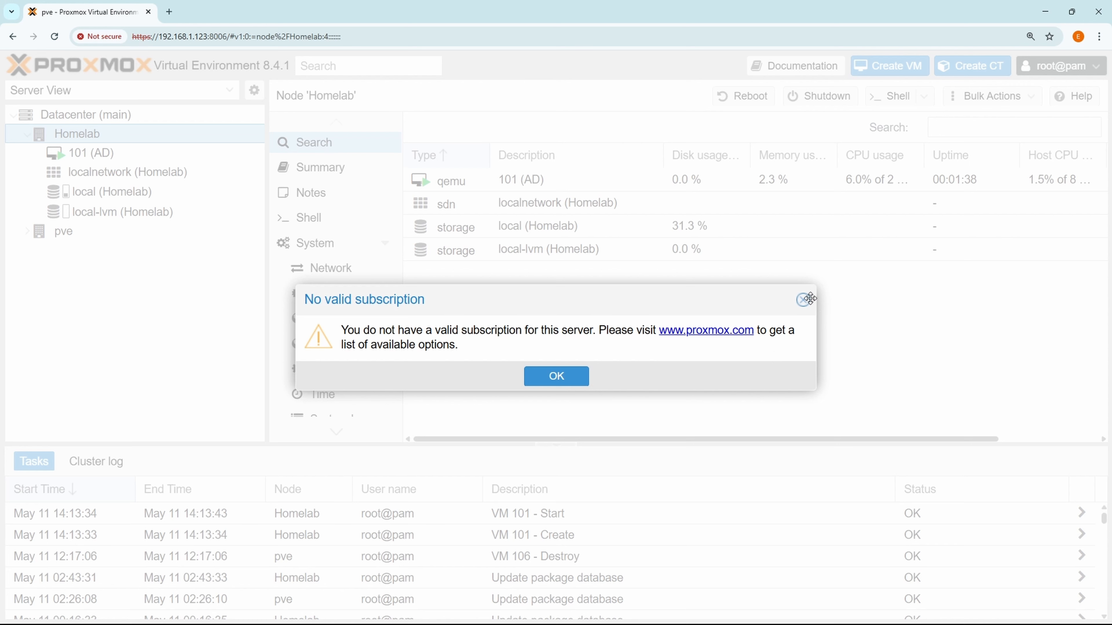
Step: Dismiss the subscription notice and start creating a virtual machine named AD on the Homelab node with ID 101
click(803, 301)
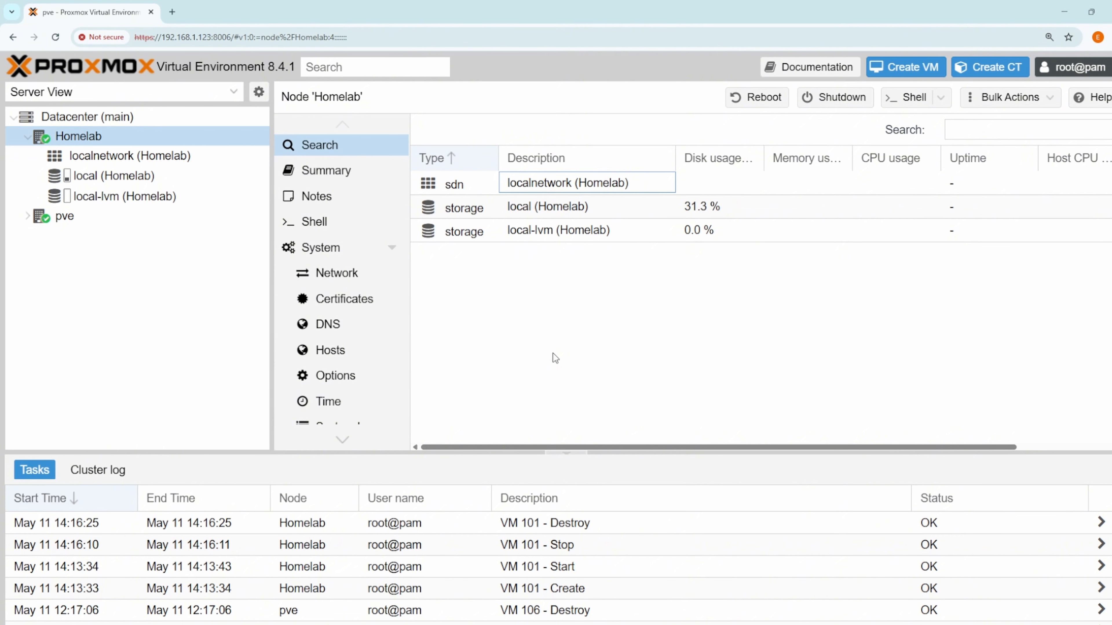
click(895, 74)
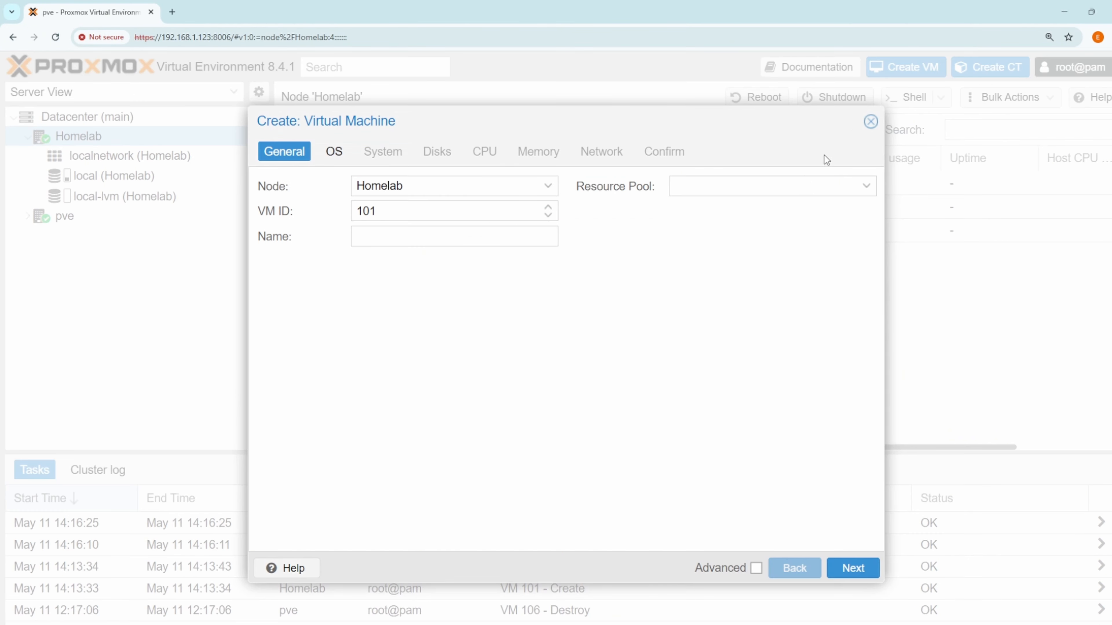
click(383, 239)
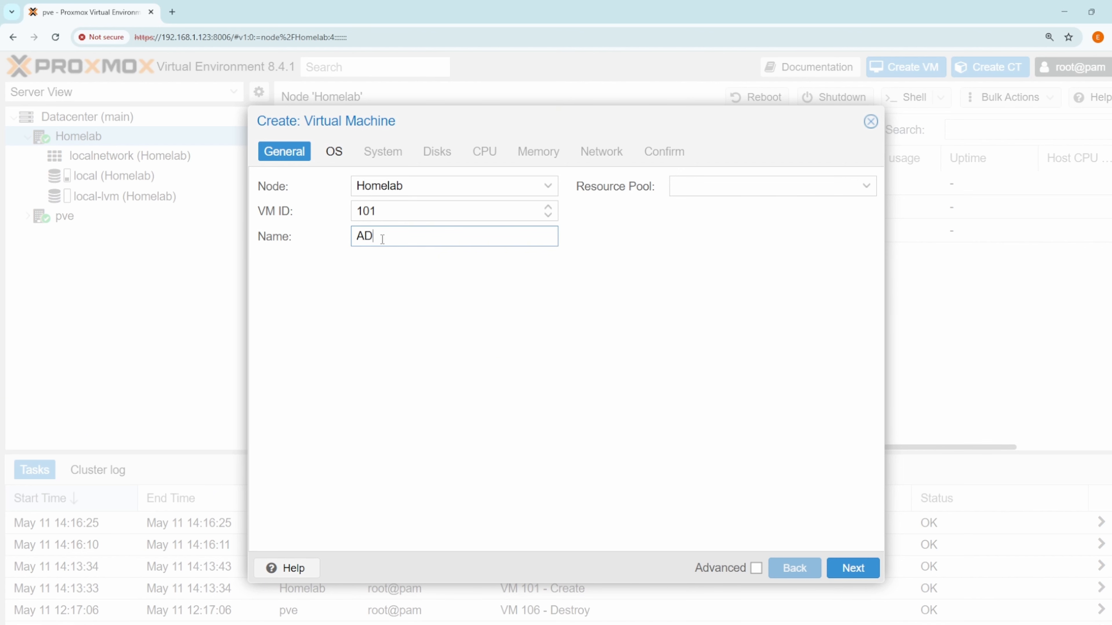
click(850, 570)
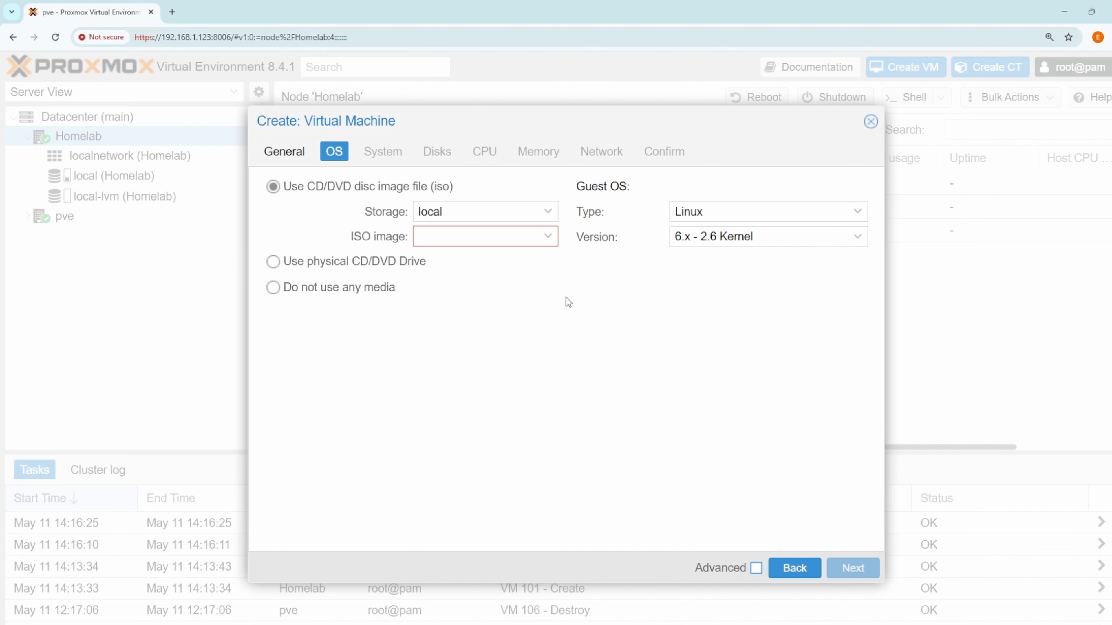
Step: Use SERVER_EVAL_x64FRE_en-us.iso as the installation image and set the guest OS to Microsoft Windows, version 11/2022/2025
click(549, 237)
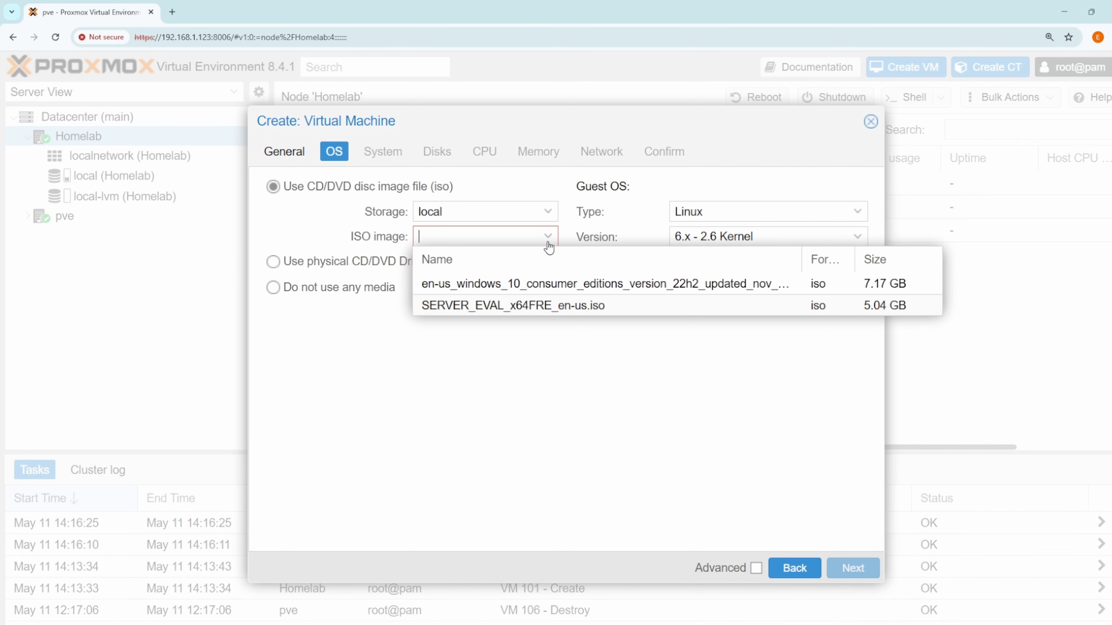
click(517, 305)
click(859, 214)
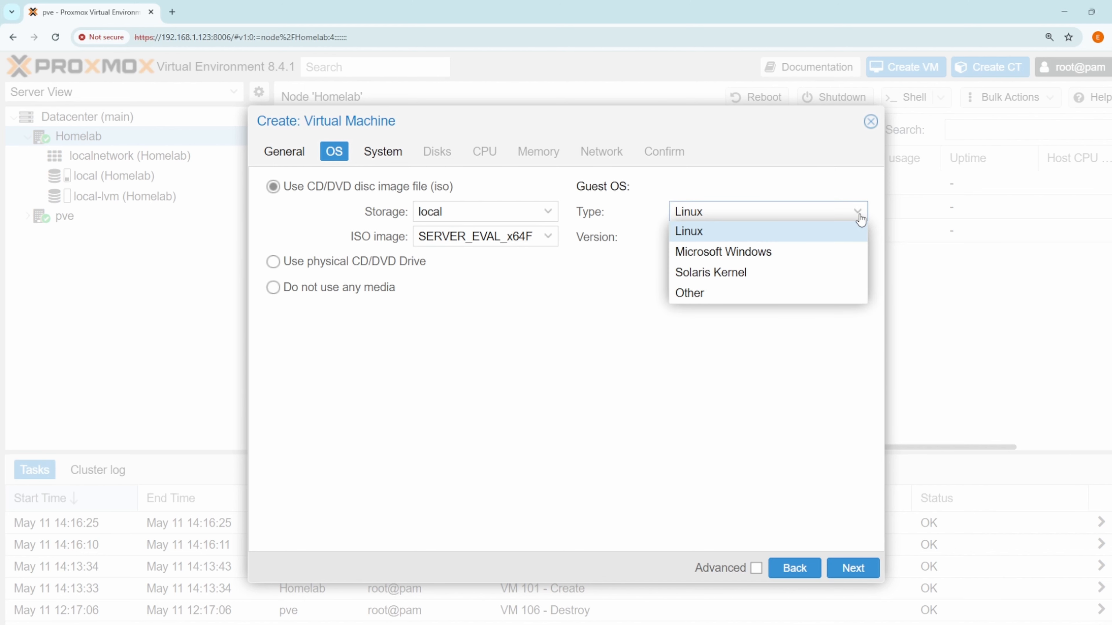
click(828, 252)
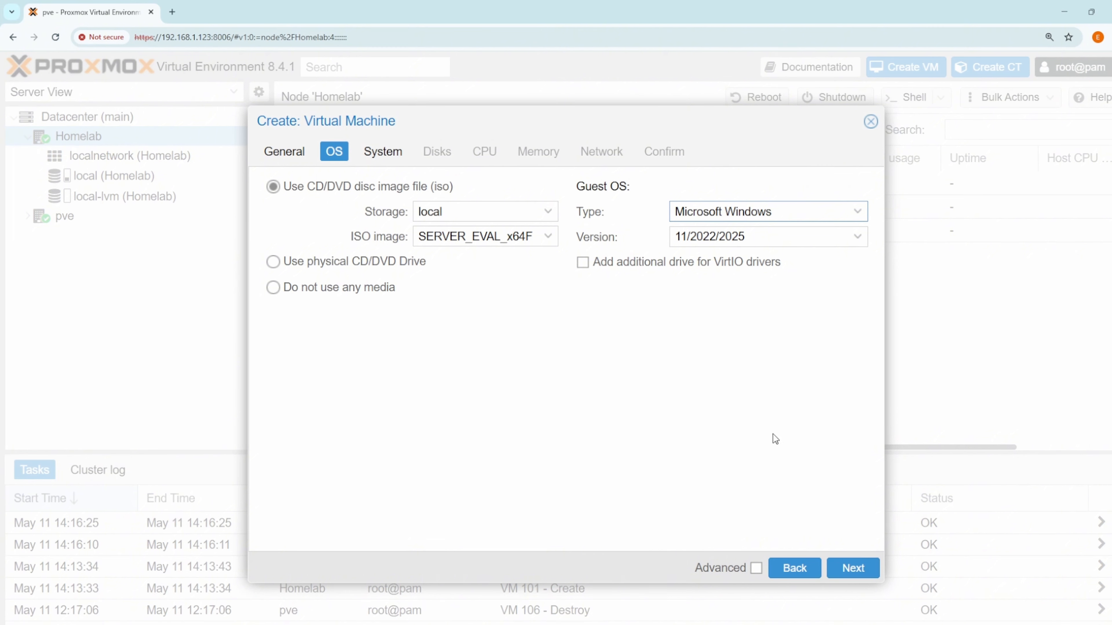
click(860, 569)
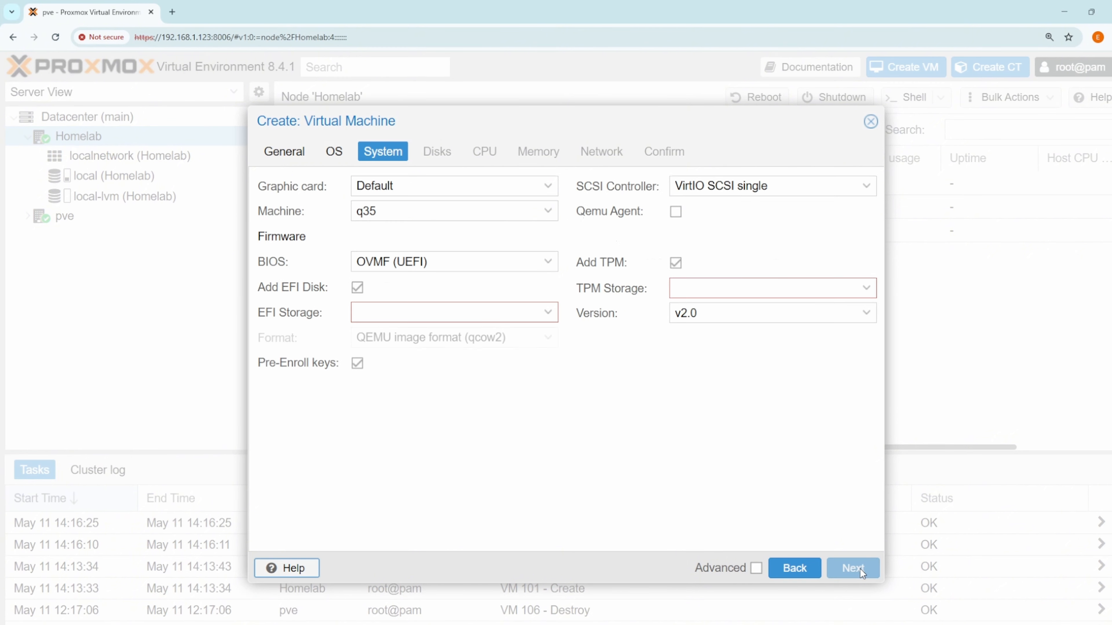
Step: Set both the EFI storage and the TPM storage to local-lvm and accept the system settings
click(413, 314)
click(380, 361)
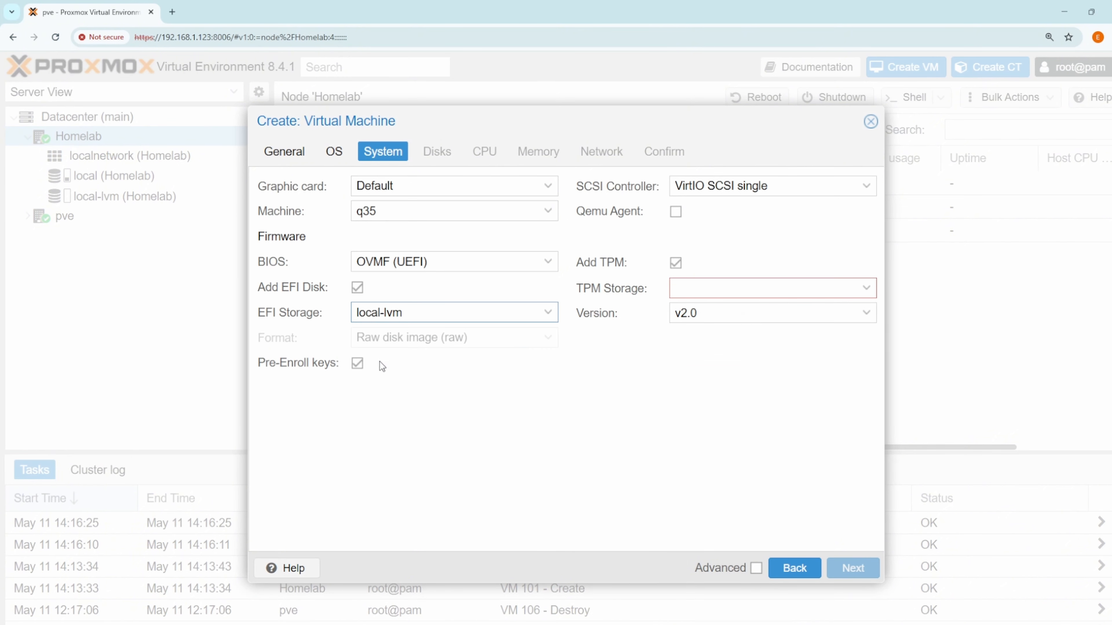
click(778, 294)
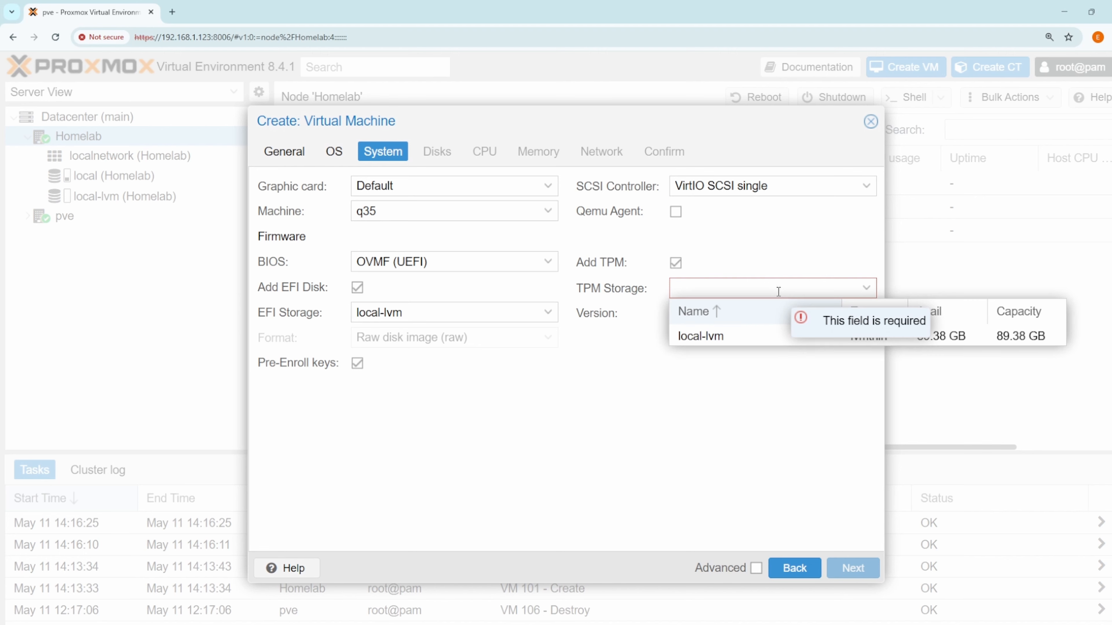
click(737, 332)
click(849, 565)
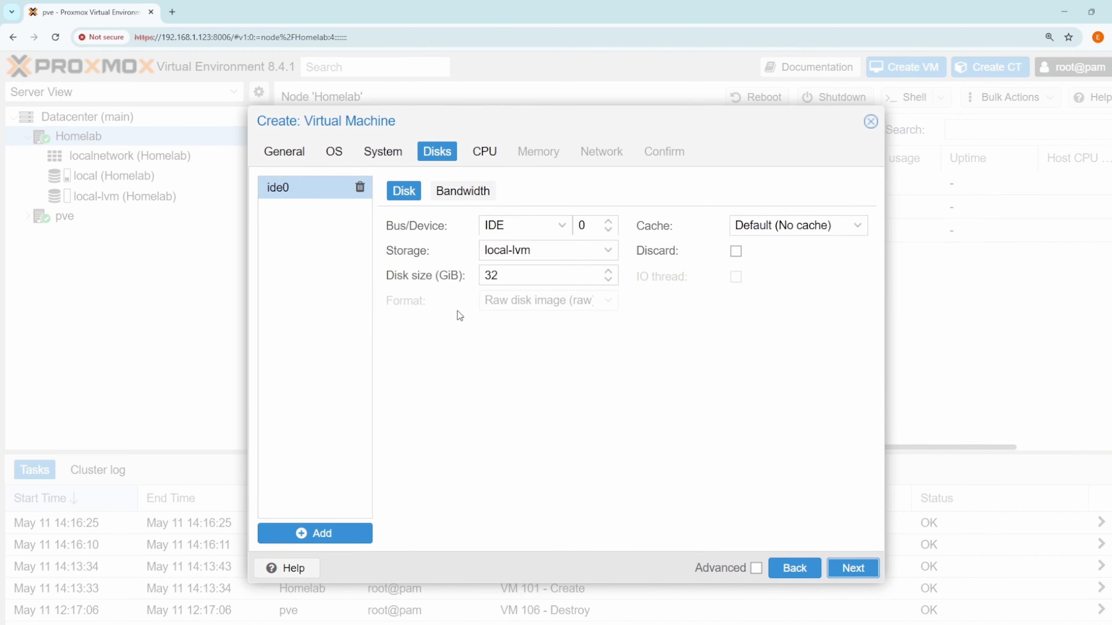
Step: Accept the 32 GiB IDE disk on local-lvm for the virtual machine
drag(508, 274, 465, 274)
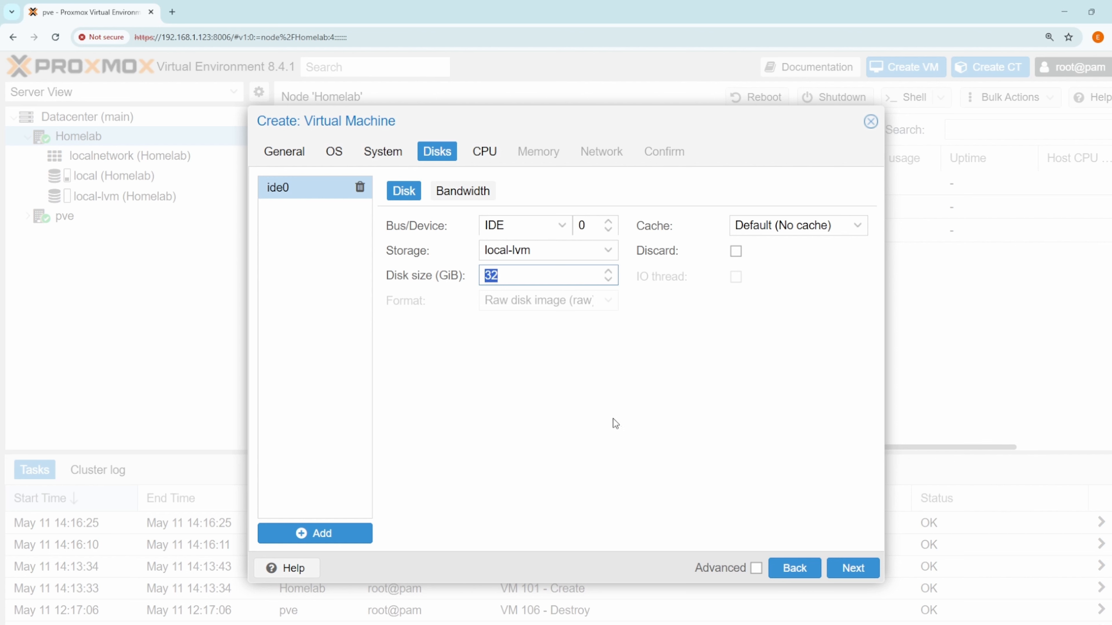
click(621, 411)
click(850, 568)
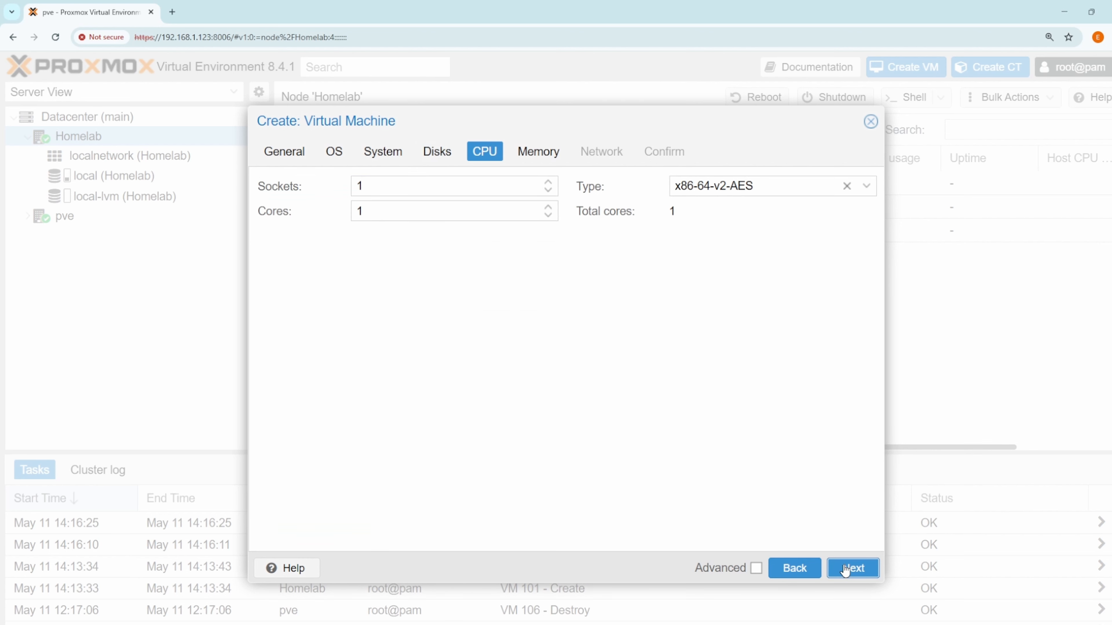
Step: Give the virtual machine 2 CPU cores and set the CPU type to host
click(548, 207)
click(674, 257)
click(728, 189)
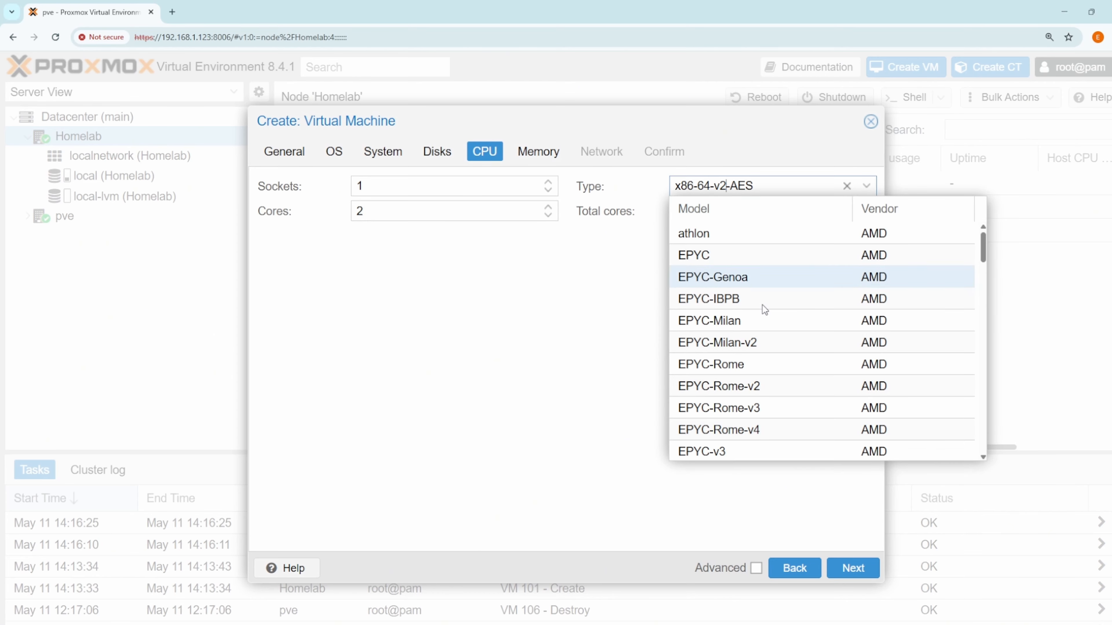
scroll(761, 305, down, 15)
scroll(744, 438, down, 5)
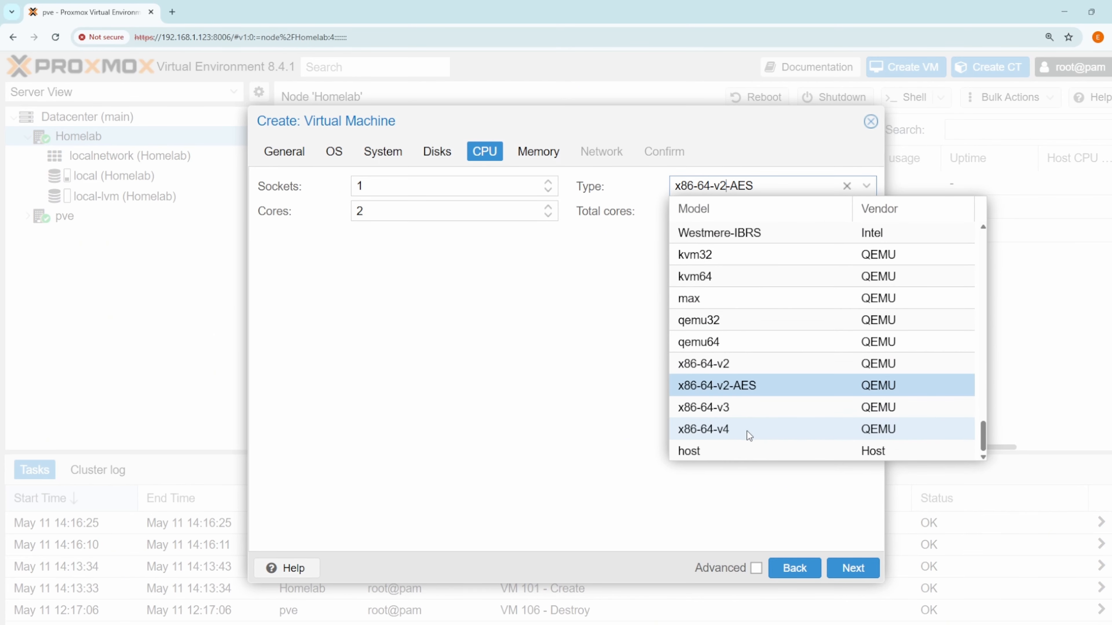
click(731, 450)
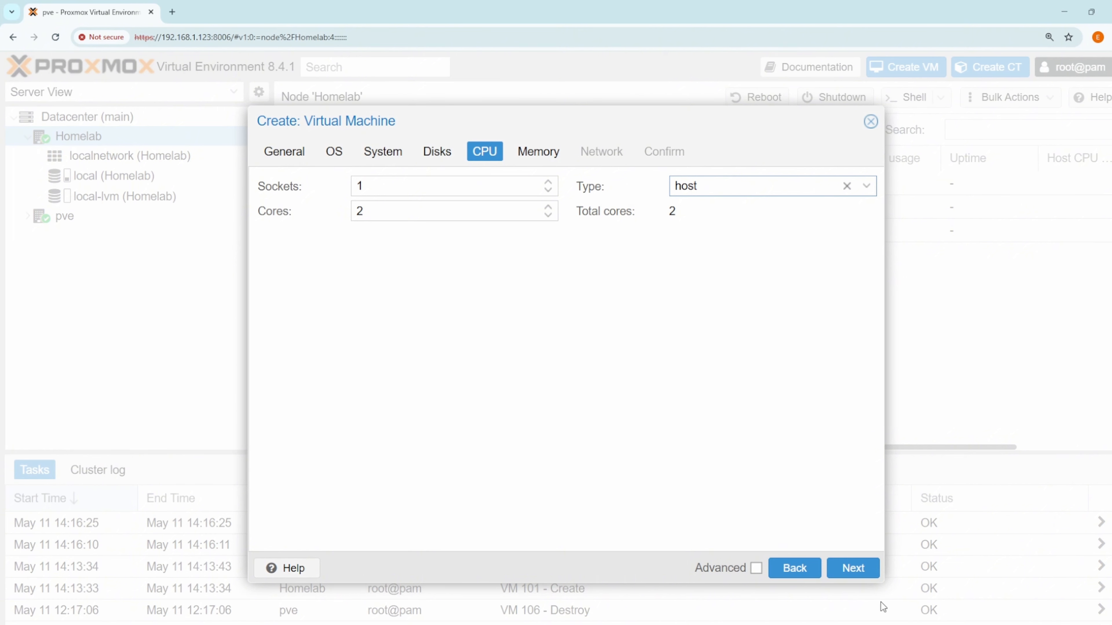
click(858, 568)
Step: Set the memory to 4096 MiB and the network model to VirtIO (paravirtualized) on bridge vmbr0
click(511, 189)
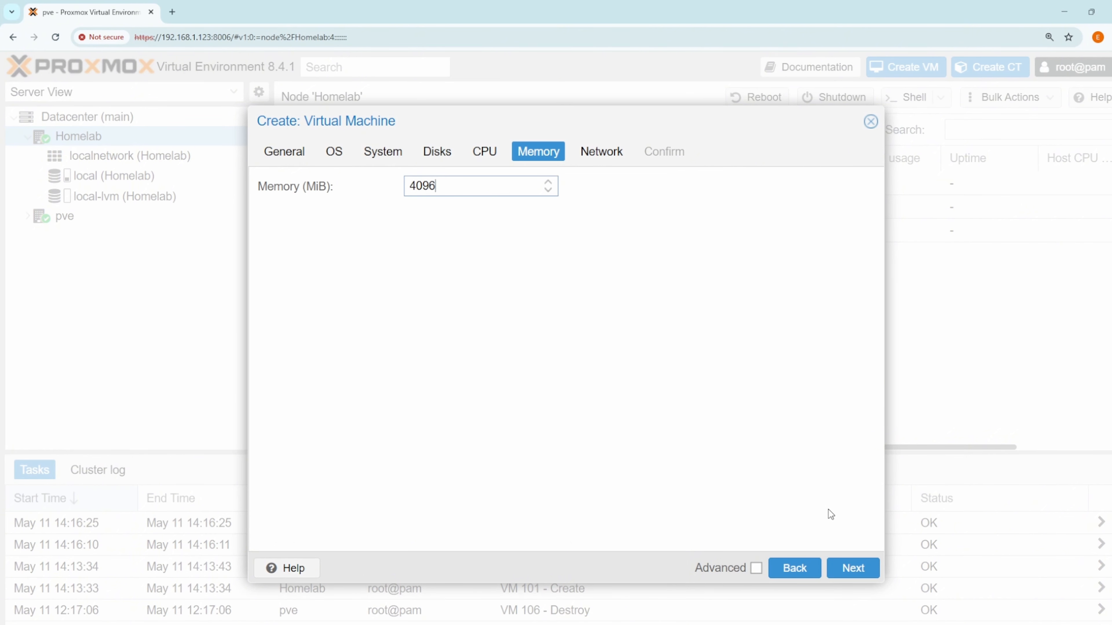
click(851, 569)
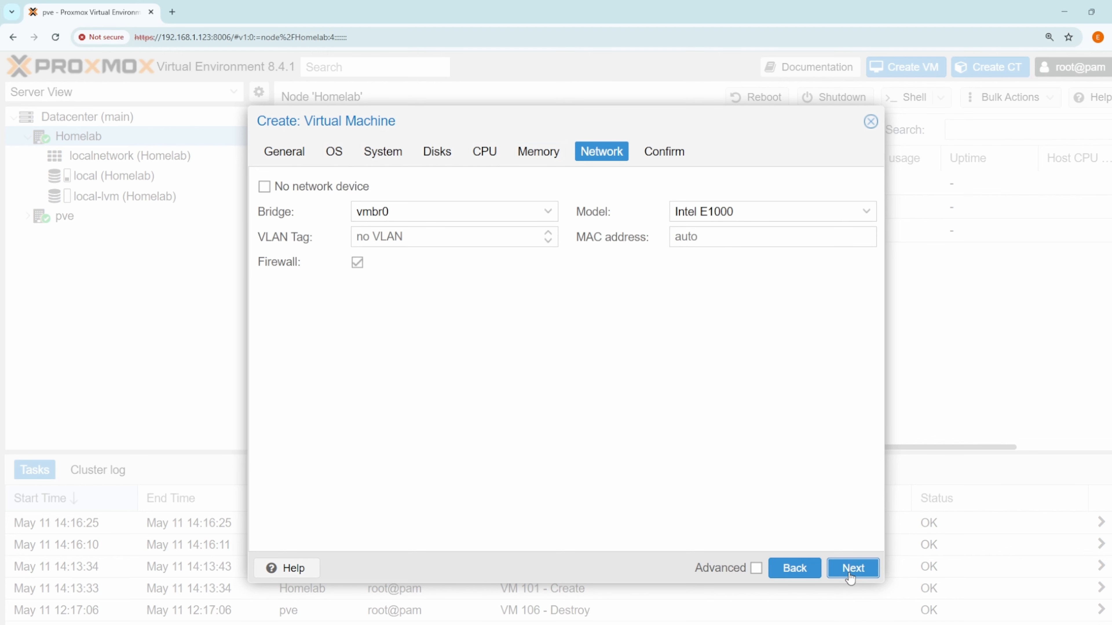
click(731, 212)
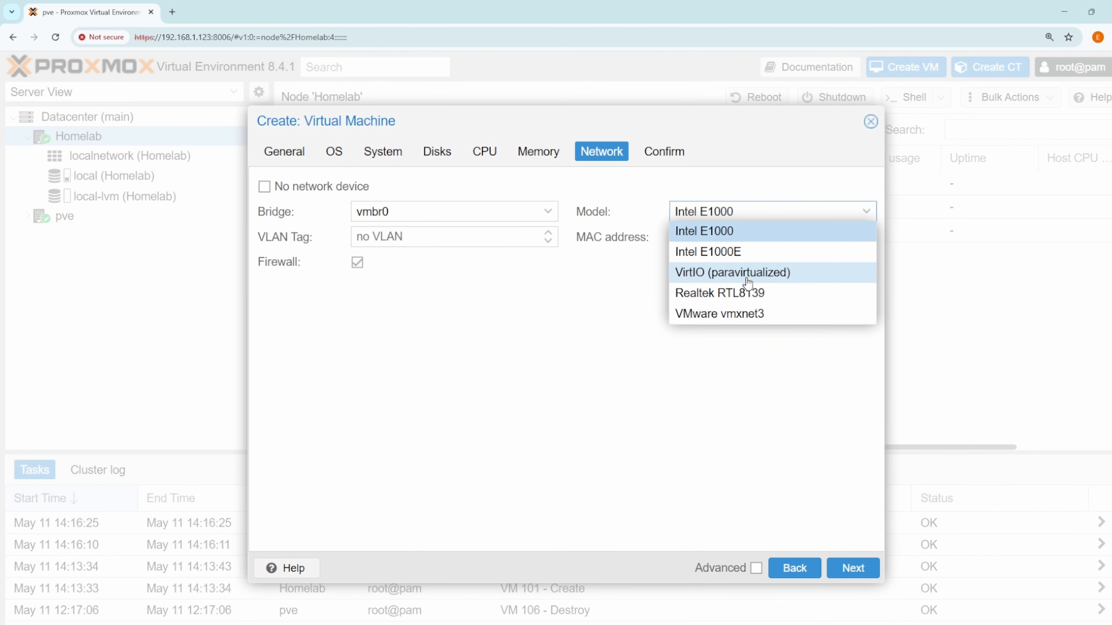
click(733, 273)
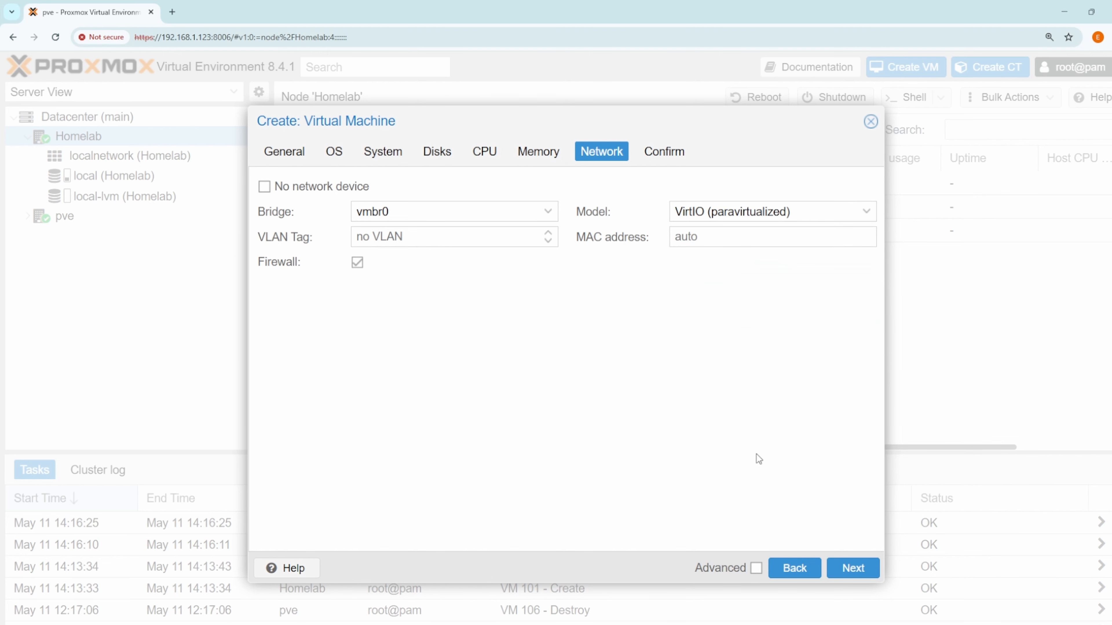
click(875, 574)
Step: Review the configuration summary, enable starting after creation, and create the virtual machine
scroll(481, 433, down, 2)
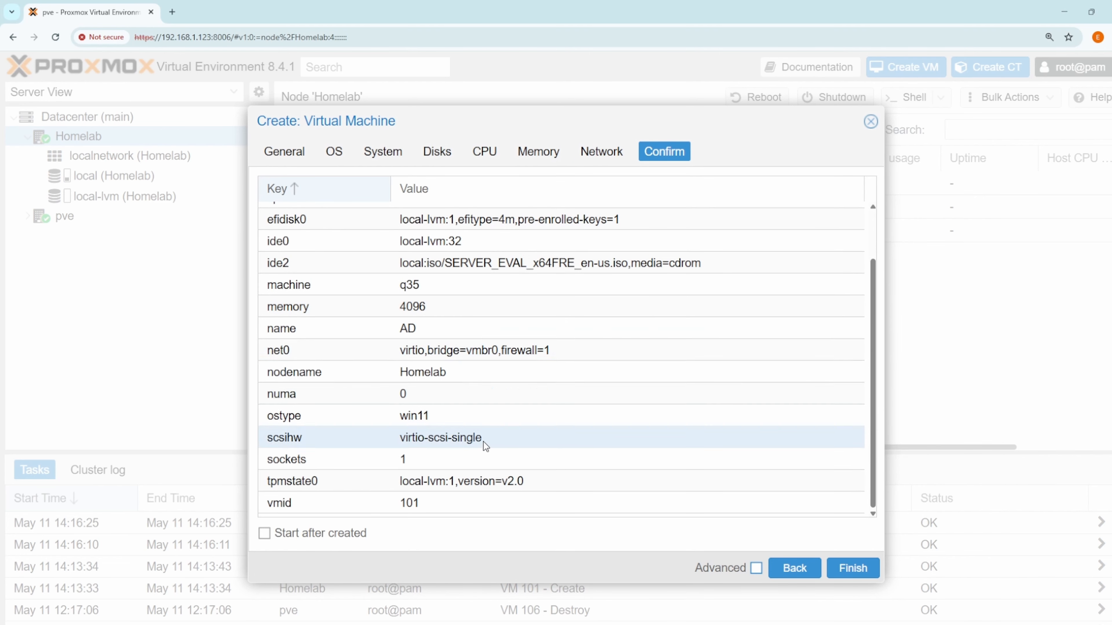
scroll(437, 306, up, 2)
scroll(332, 420, down, 3)
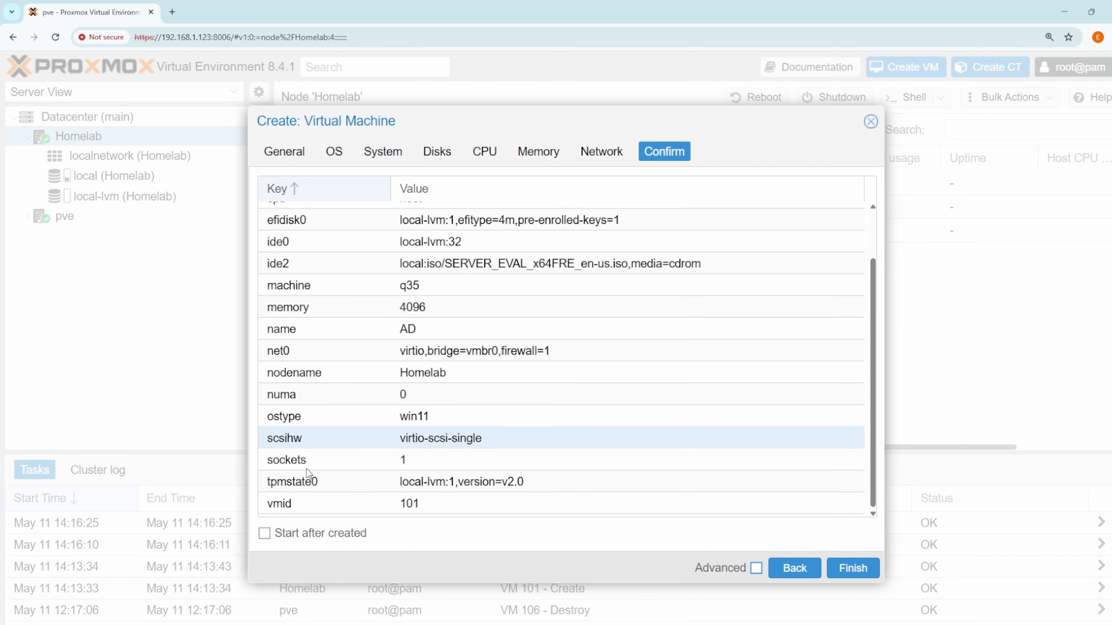
click(288, 538)
click(853, 568)
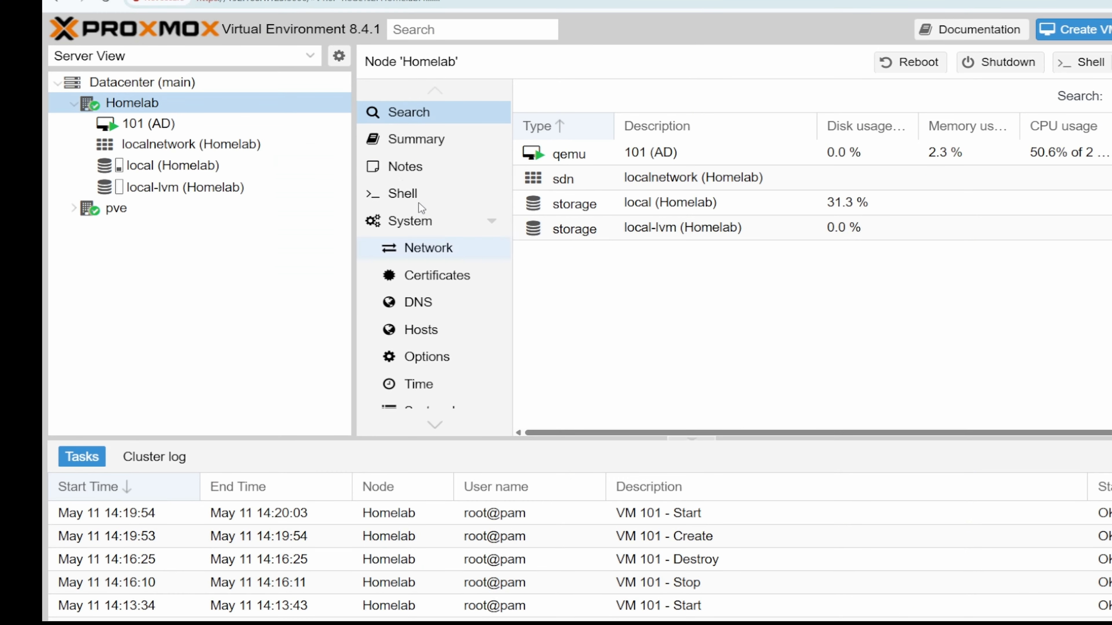
Step: View the console of VM 101 (AD) and reboot the machine
click(216, 128)
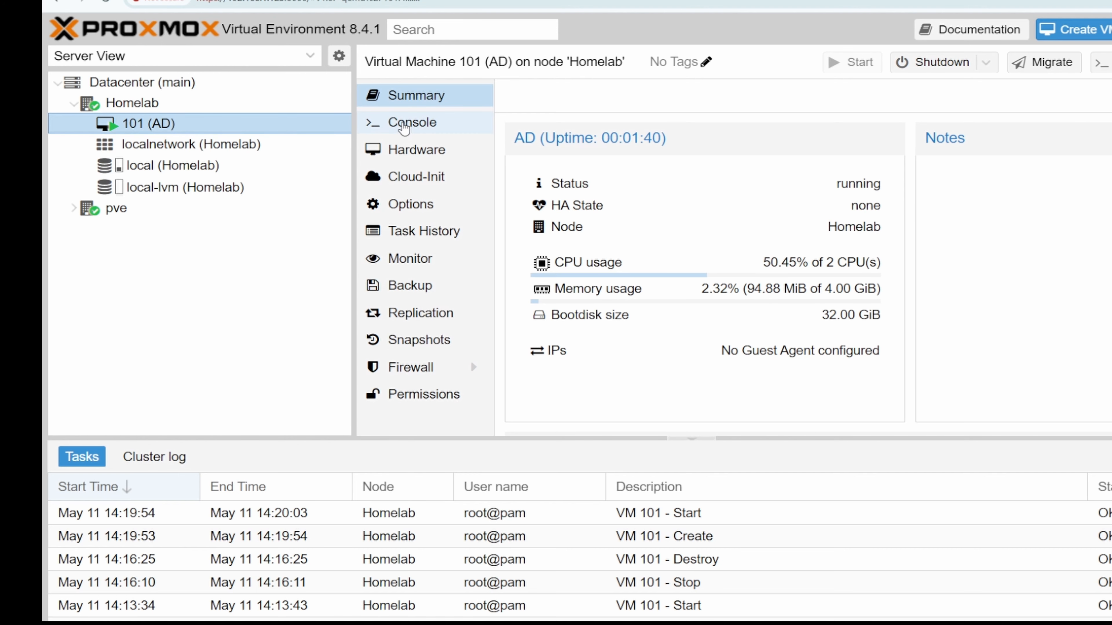
click(403, 126)
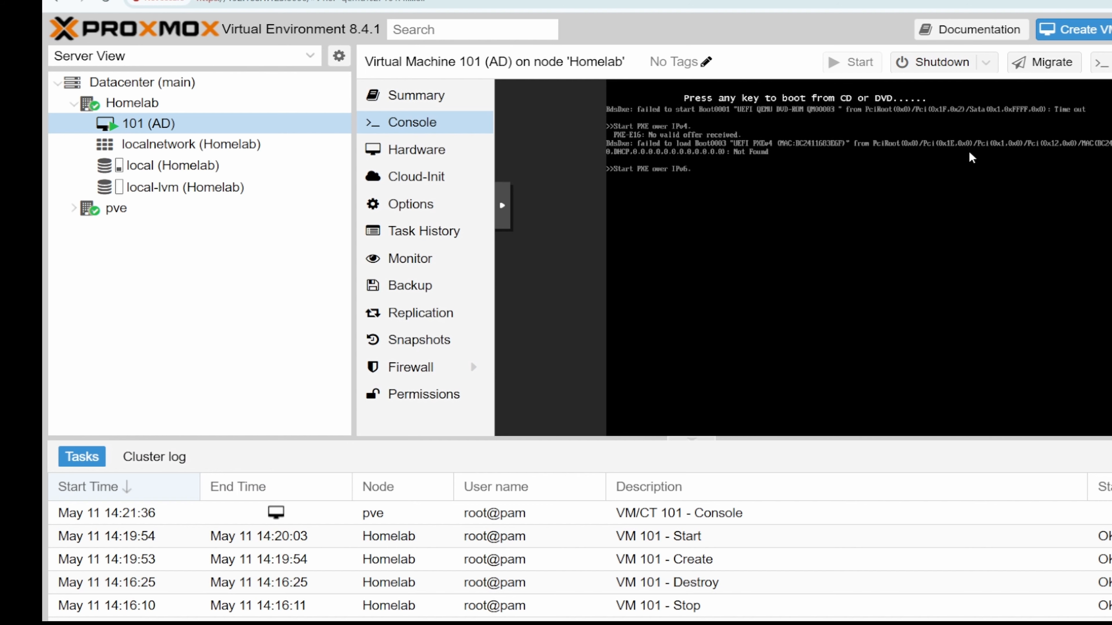
click(986, 68)
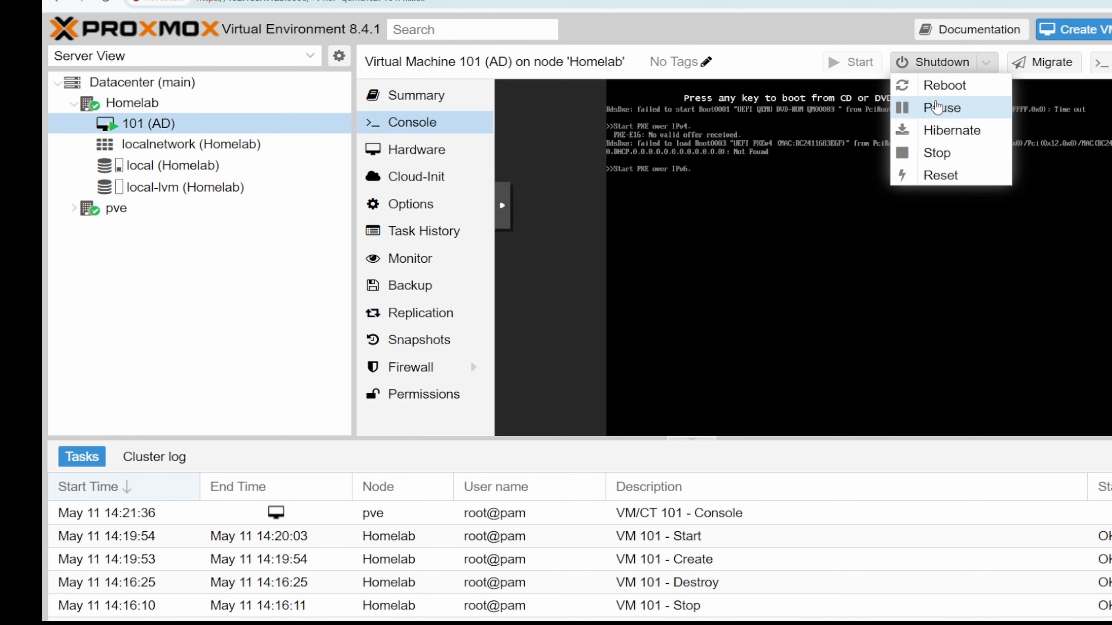
click(946, 86)
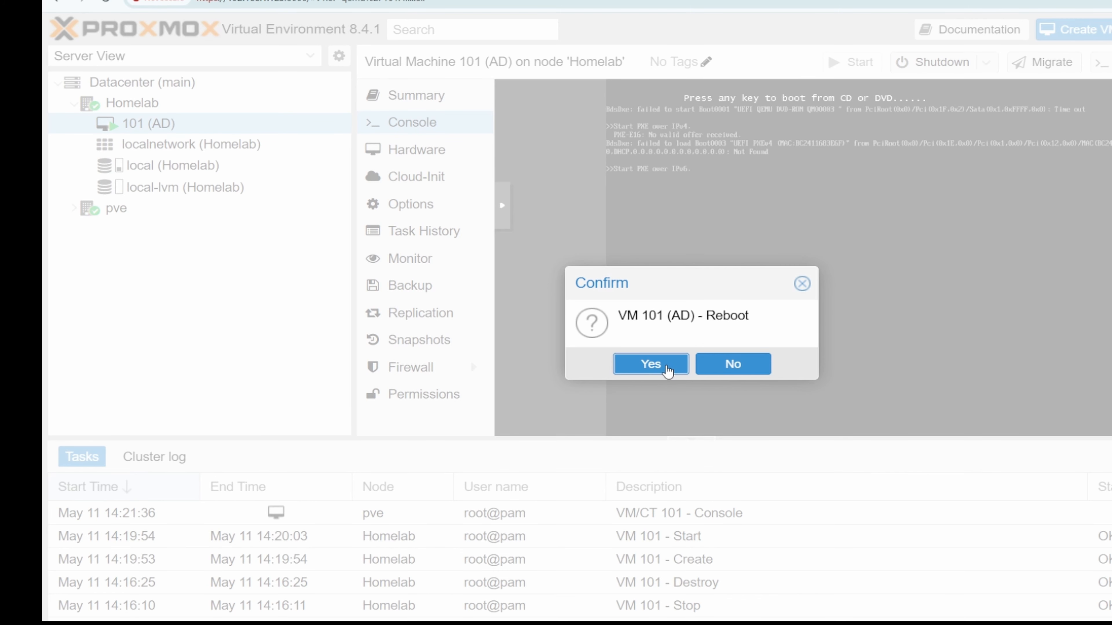
click(672, 364)
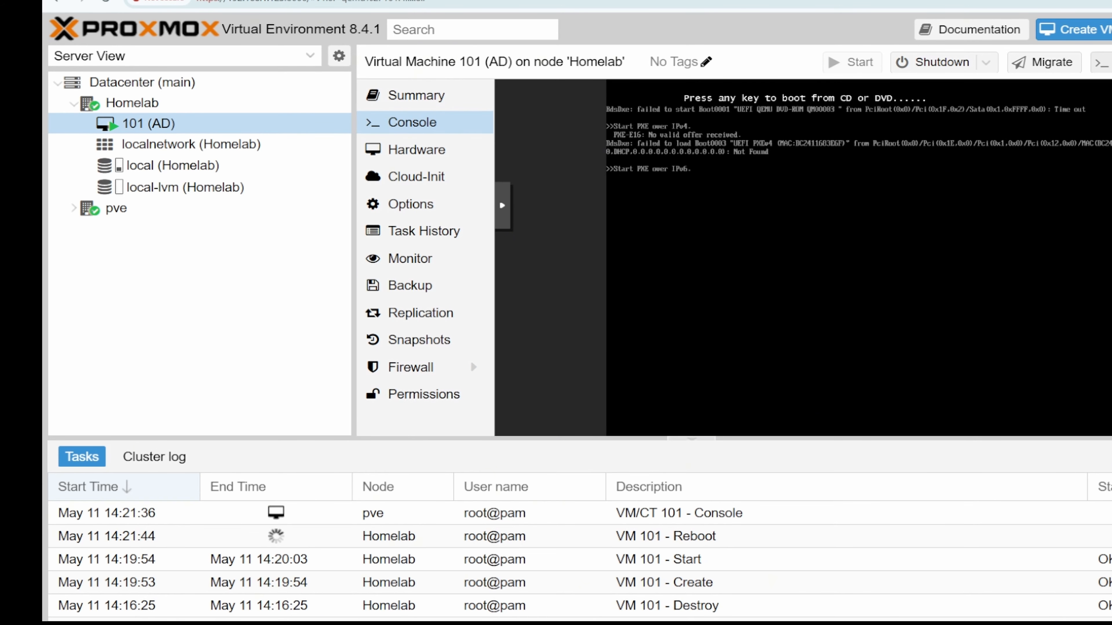
Step: Open the VM's console in a separate window and enlarge that window to fill the screen
click(1102, 62)
drag(372, 0, 497, 103)
double_click(500, 107)
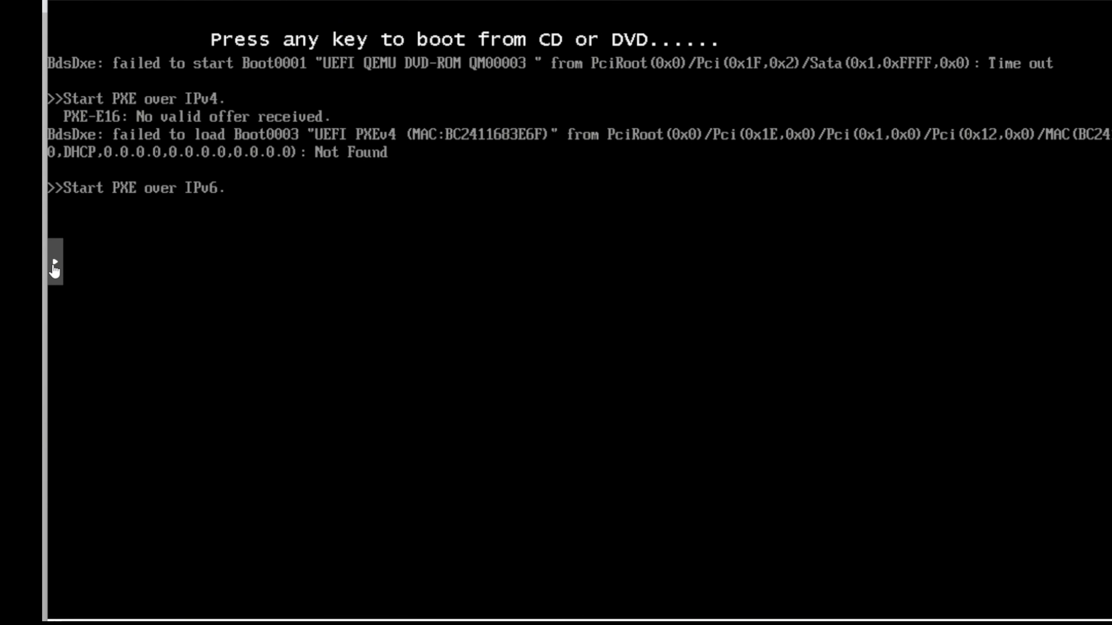
Step: Send Ctrl+Alt+Delete to the VM through the noVNC extra keys and boot it from the installation CD/DVD
click(53, 262)
click(79, 285)
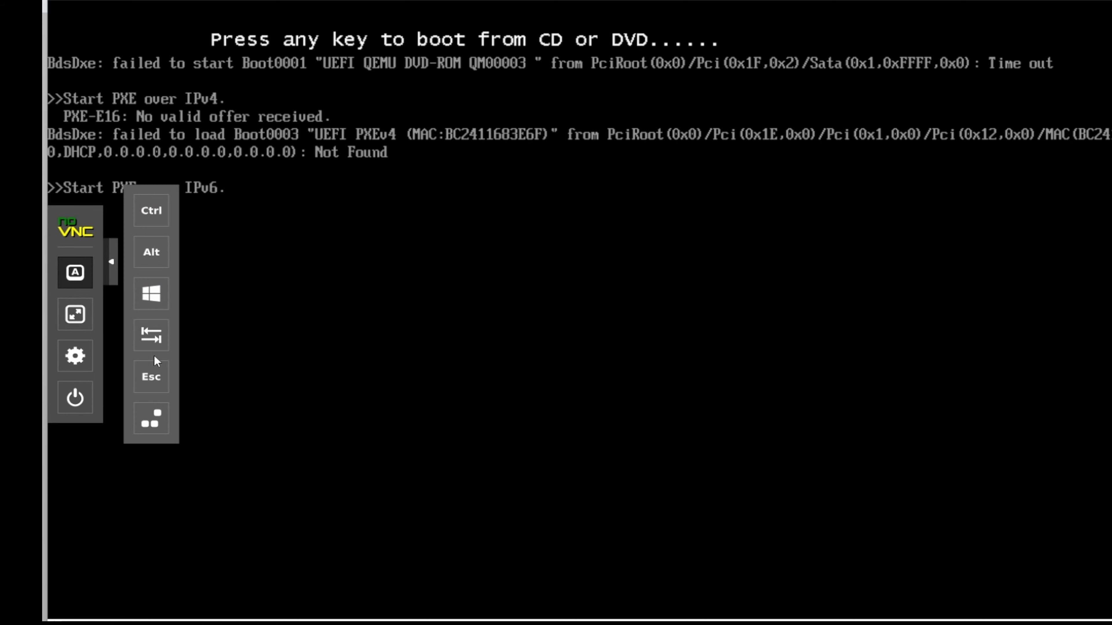
click(156, 422)
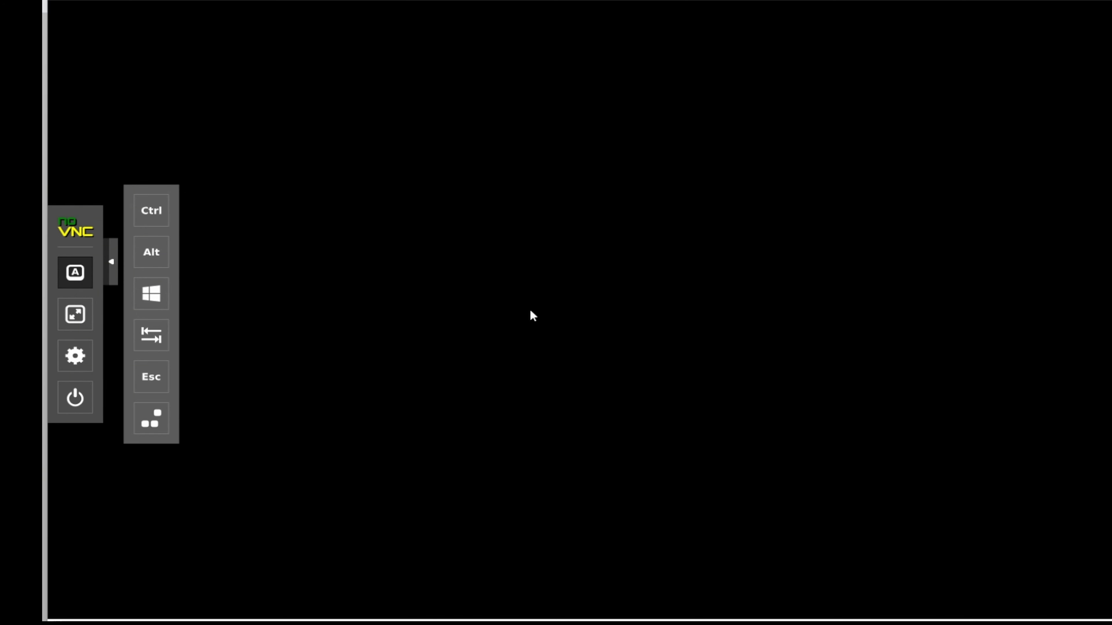
click(112, 262)
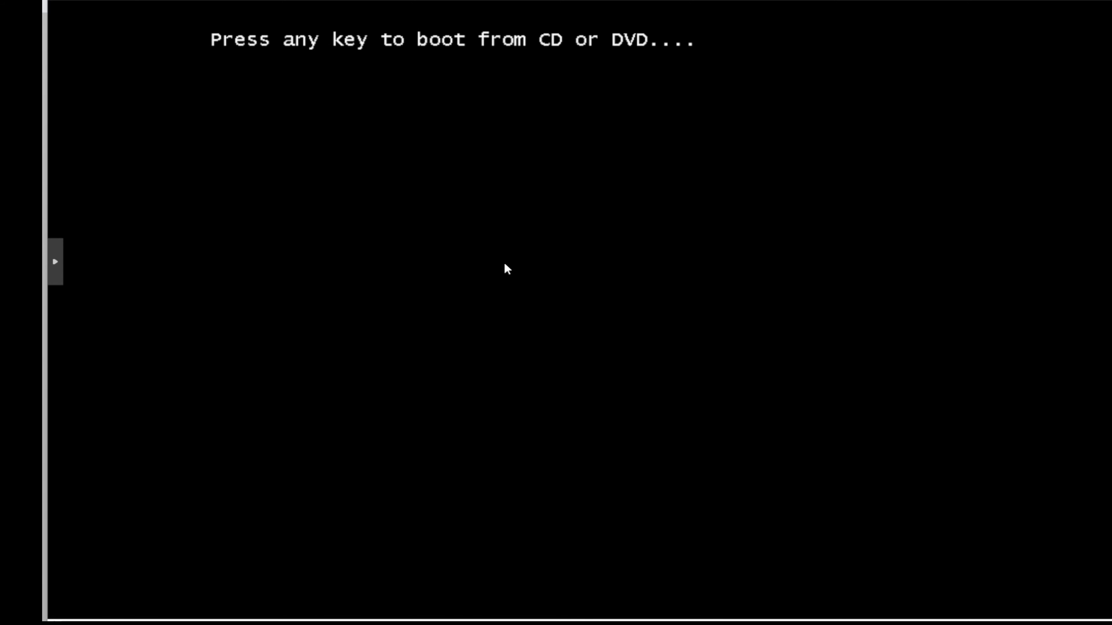
key(Return)
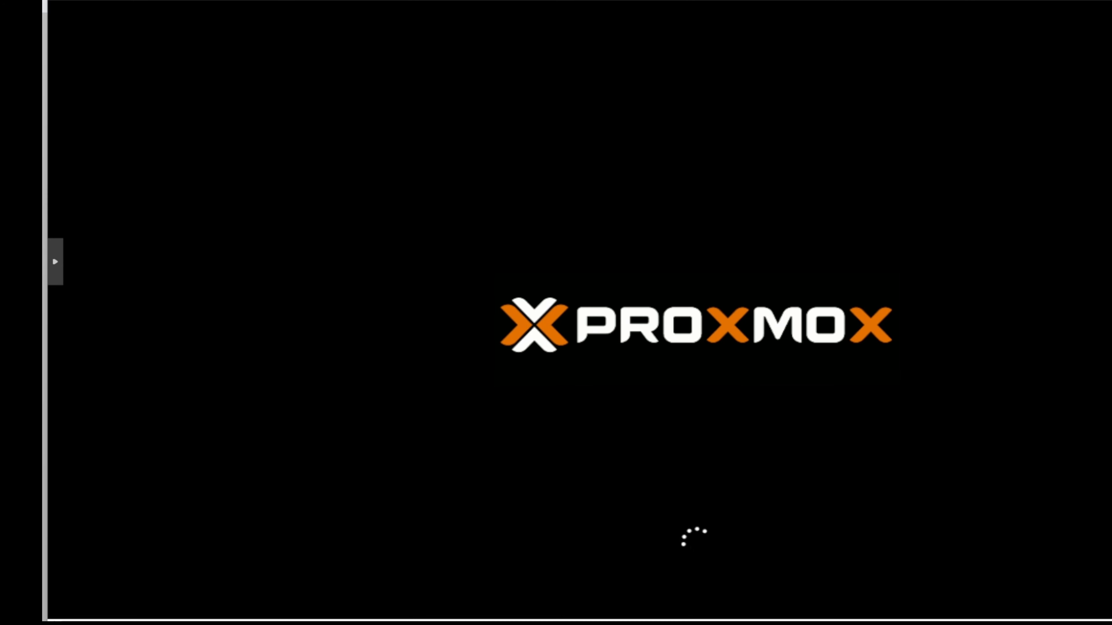
key(ctrl+minus)
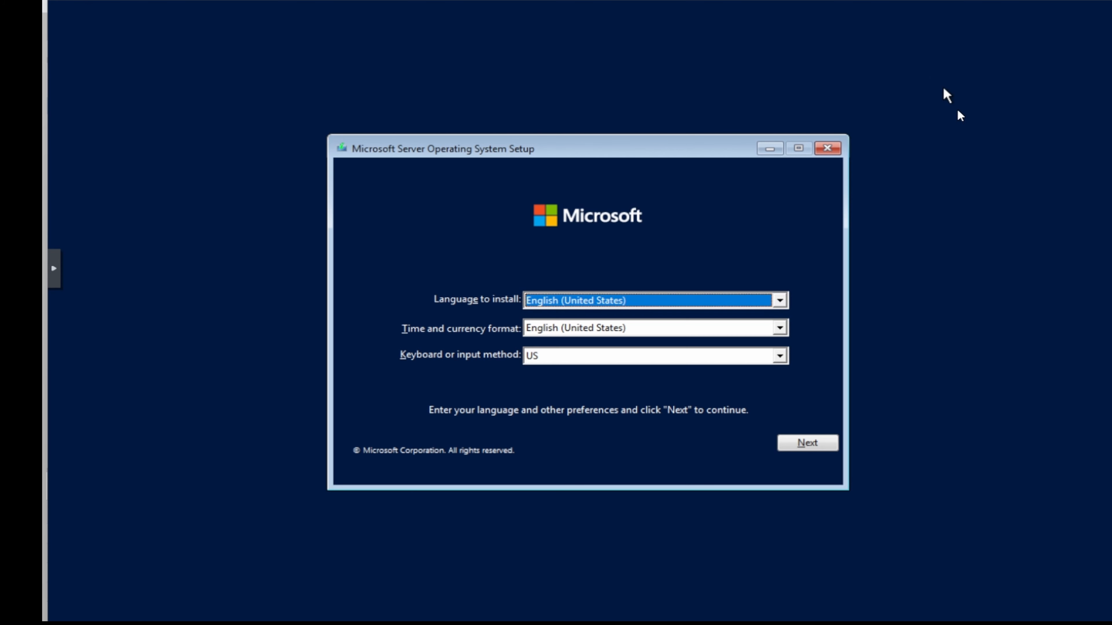
Step: Accept the English (United States) language and format with the US keyboard, and start the server installation
click(807, 441)
click(607, 325)
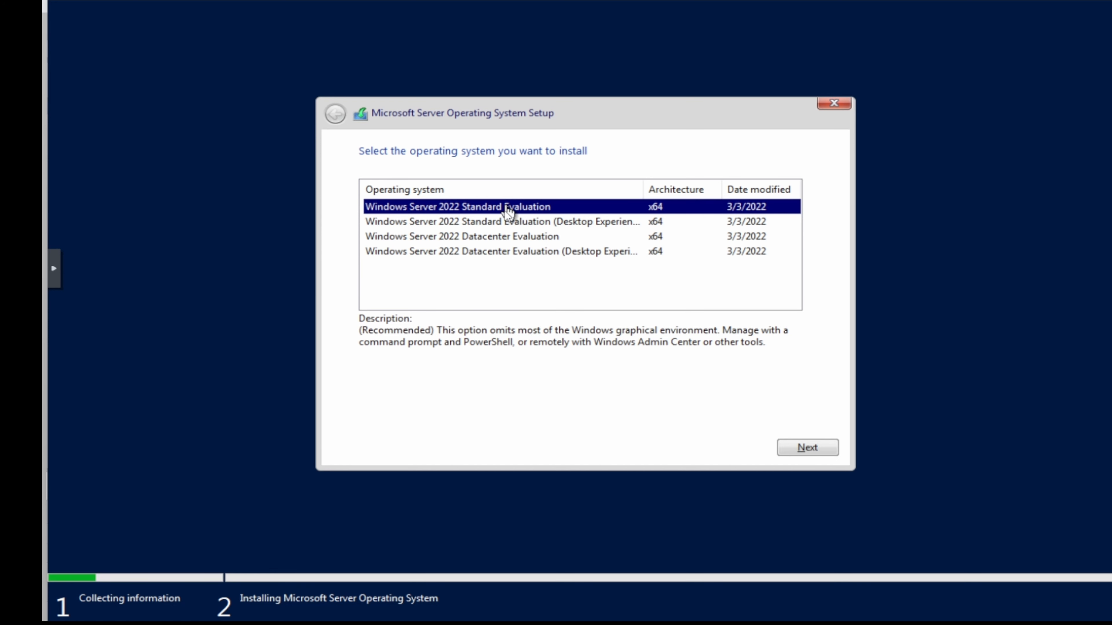
Step: Start a custom installation of Windows Server 2022 Standard Evaluation (Desktop Experience), accepting the license terms
click(538, 222)
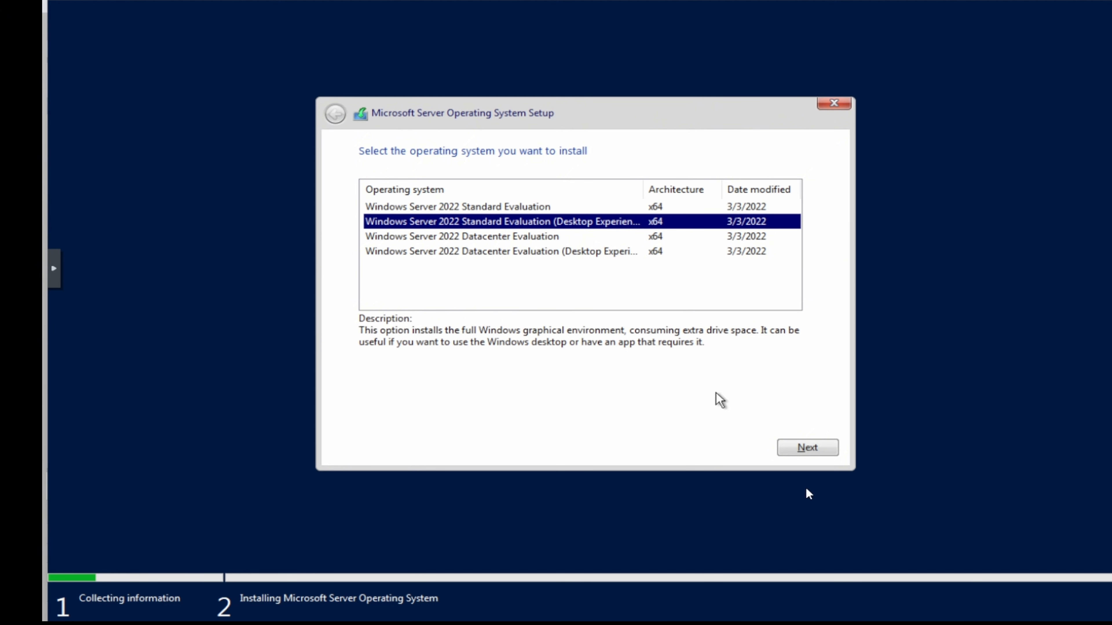
click(797, 452)
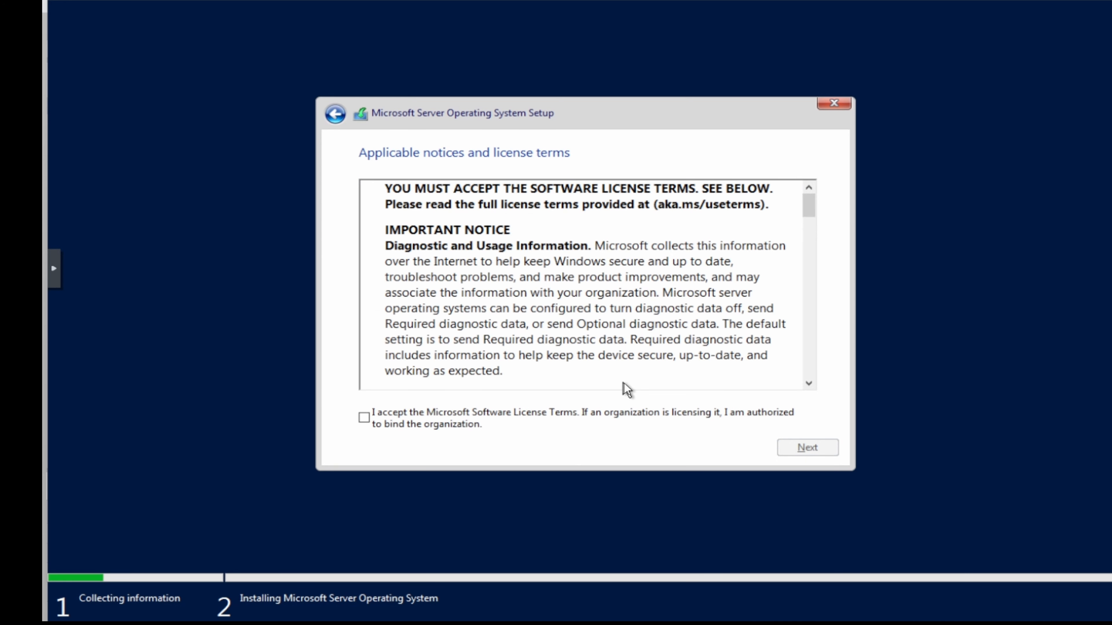
click(577, 428)
click(783, 450)
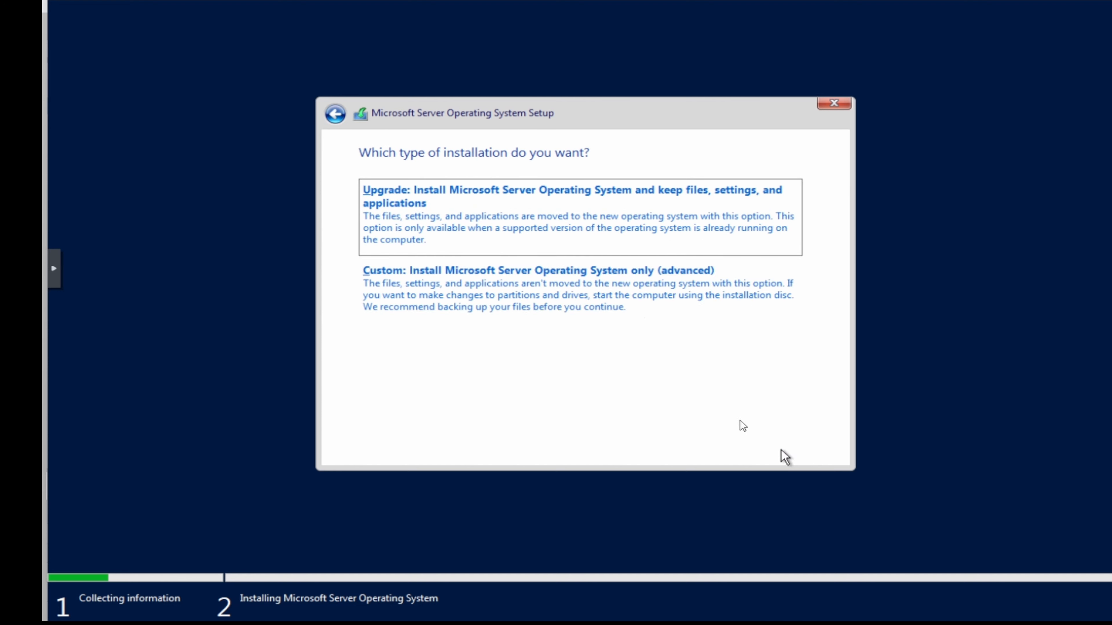
click(638, 309)
click(797, 447)
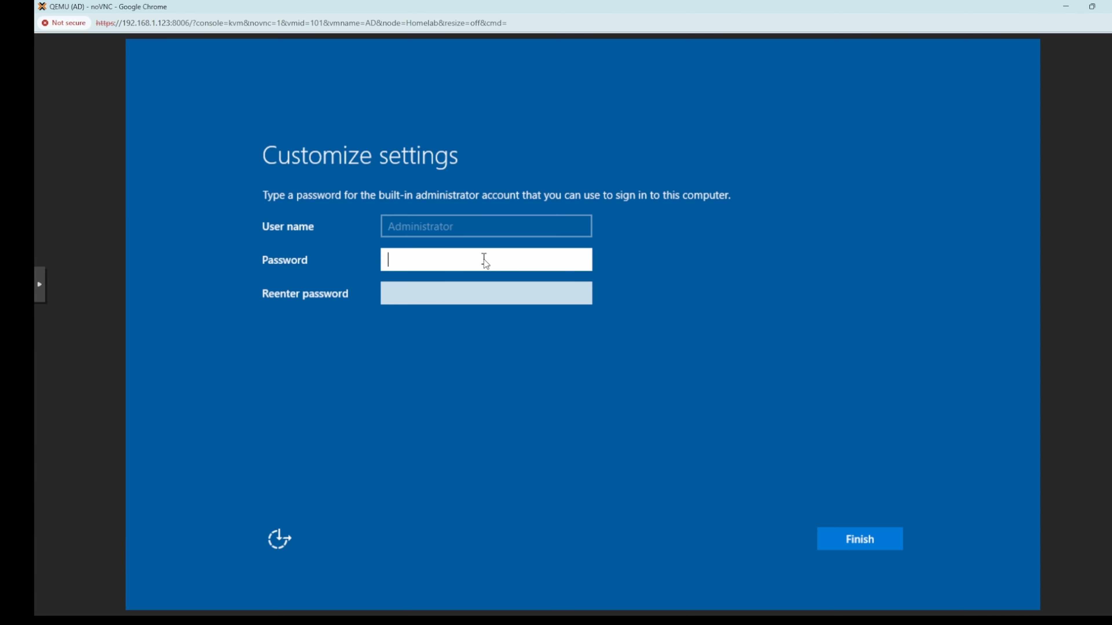
Step: Try to set the built-in Administrator account's password by entering and re-entering it
key(Caps_Lock)
key(Caps_Lock)
text(***********)
key(Tab)
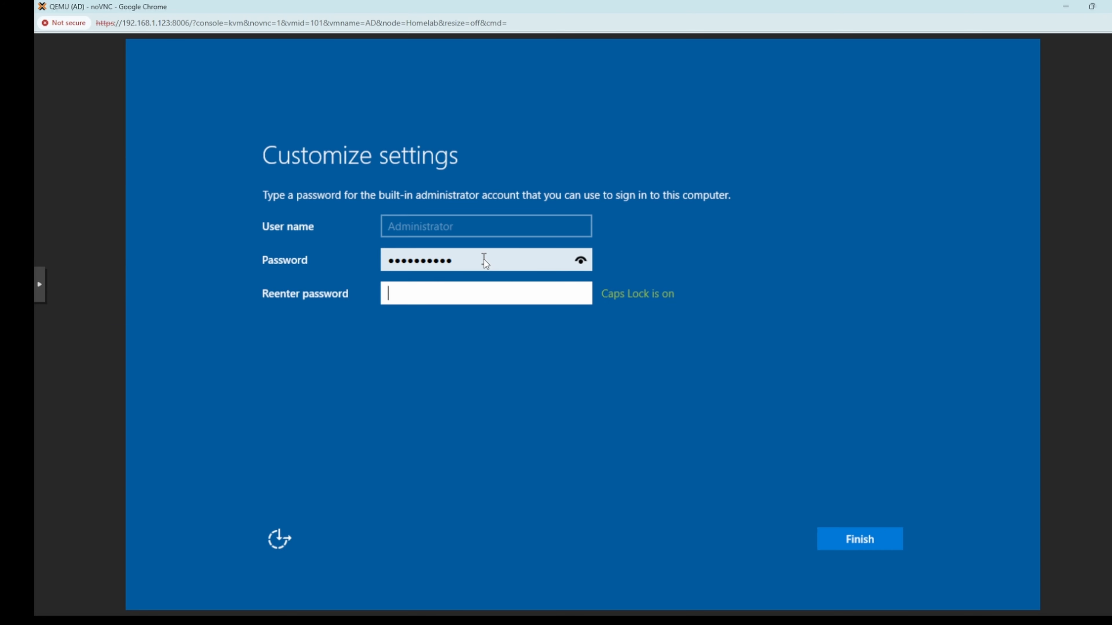
key(Caps_Lock)
text(***********)
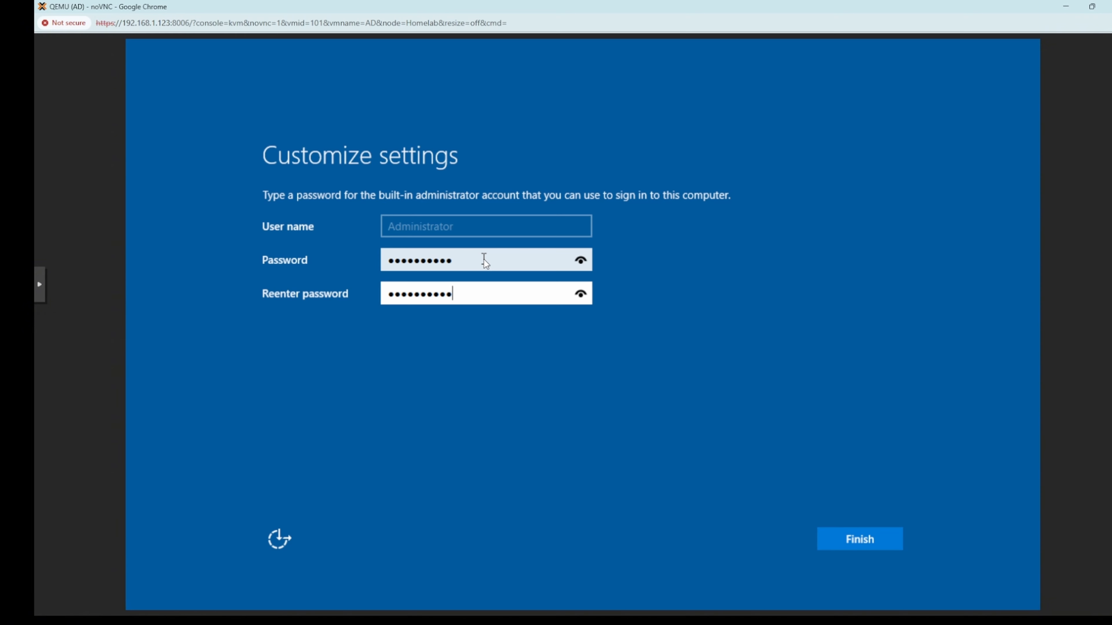
click(855, 532)
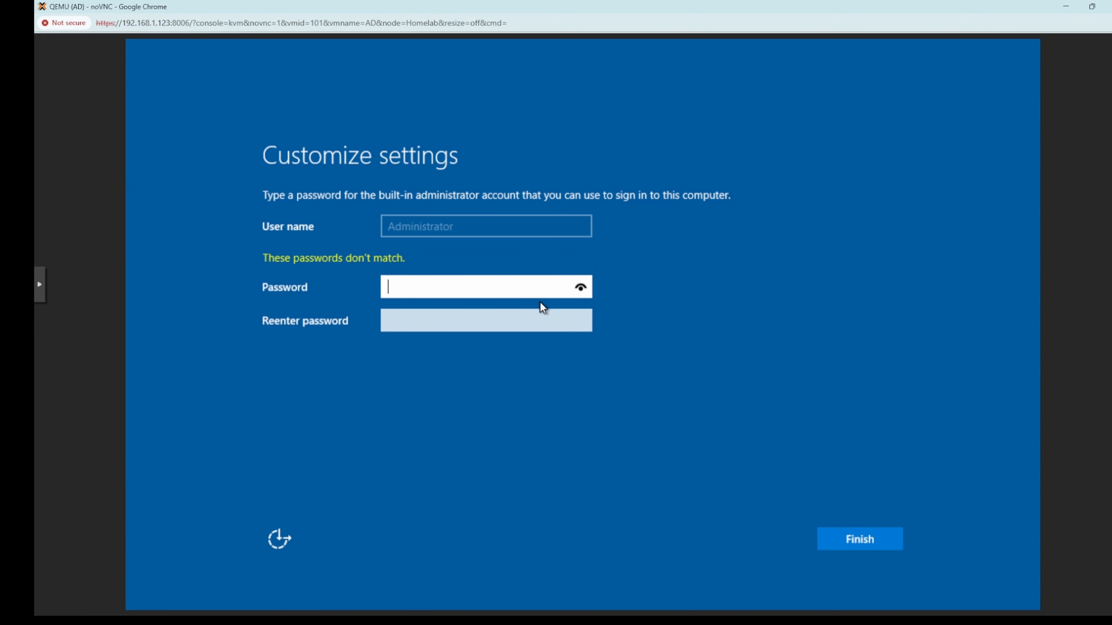
Step: Enter the built-in Administrator account's password, re-enter it to match, and finish the settings
text(**********)
key(Tab)
text(********)
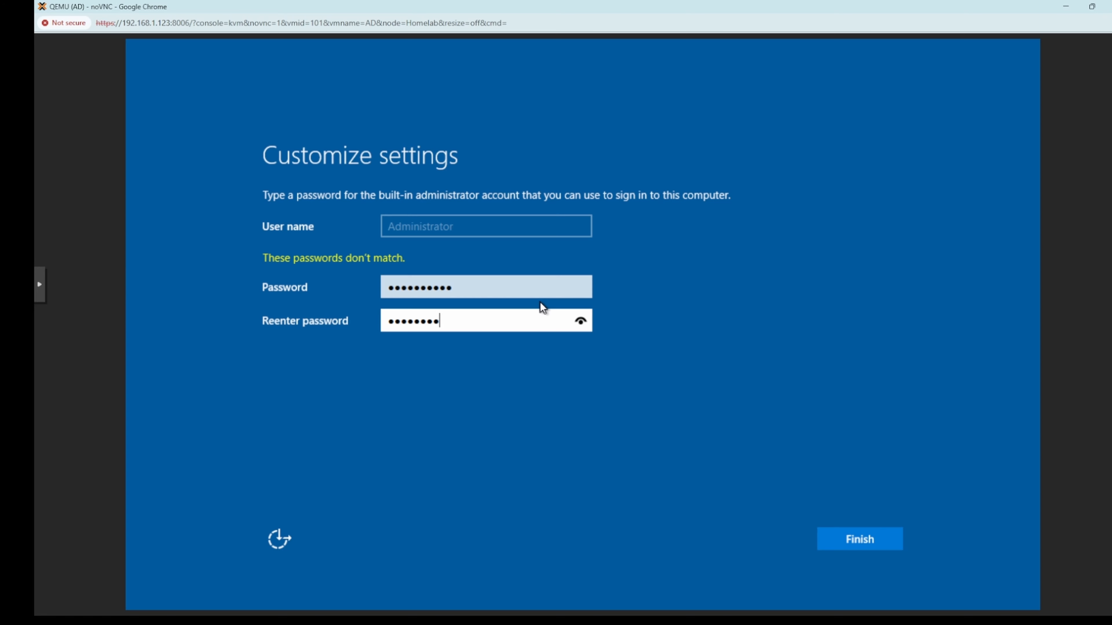
text(**)
click(843, 534)
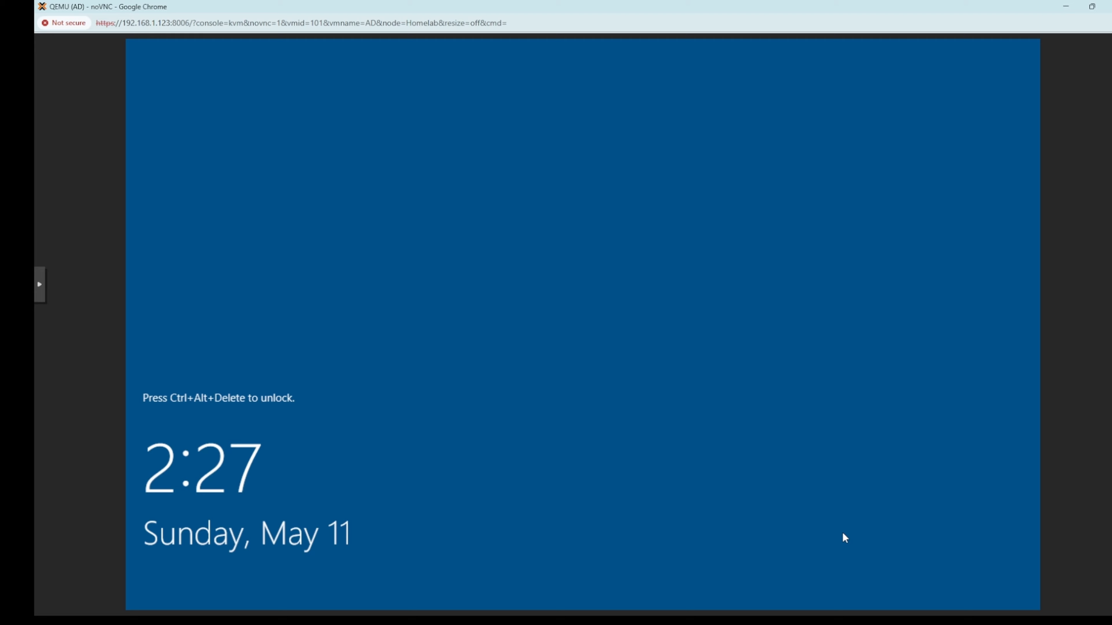
Step: Send Ctrl+Alt+Delete through noVNC, sign in with the Administrator password, and dismiss the Windows Admin Center message
click(39, 284)
click(53, 292)
click(107, 405)
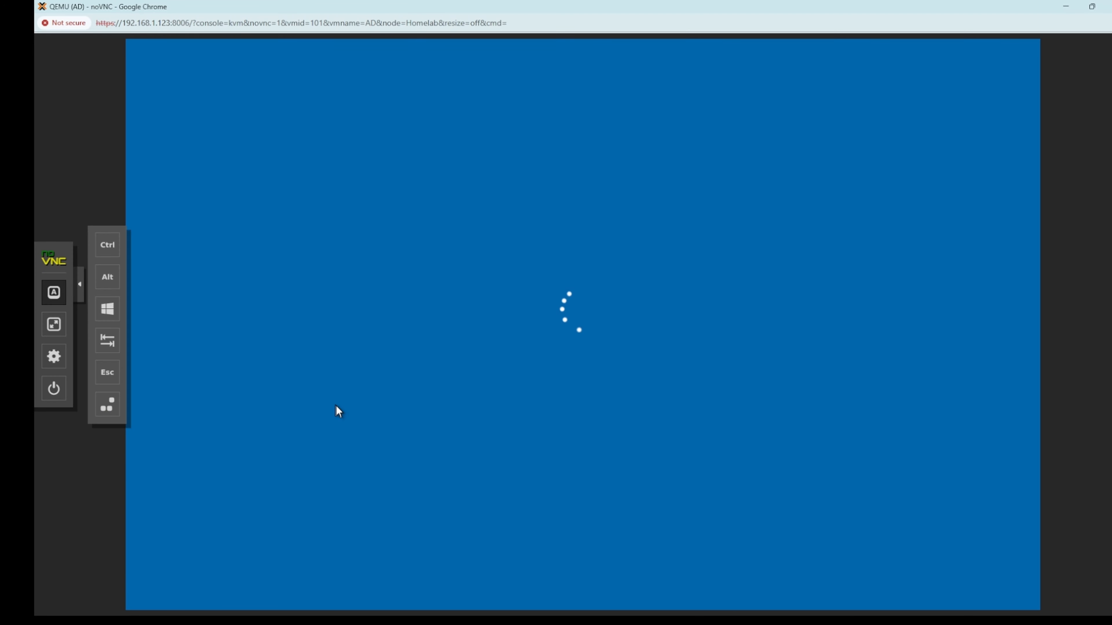
text(************)
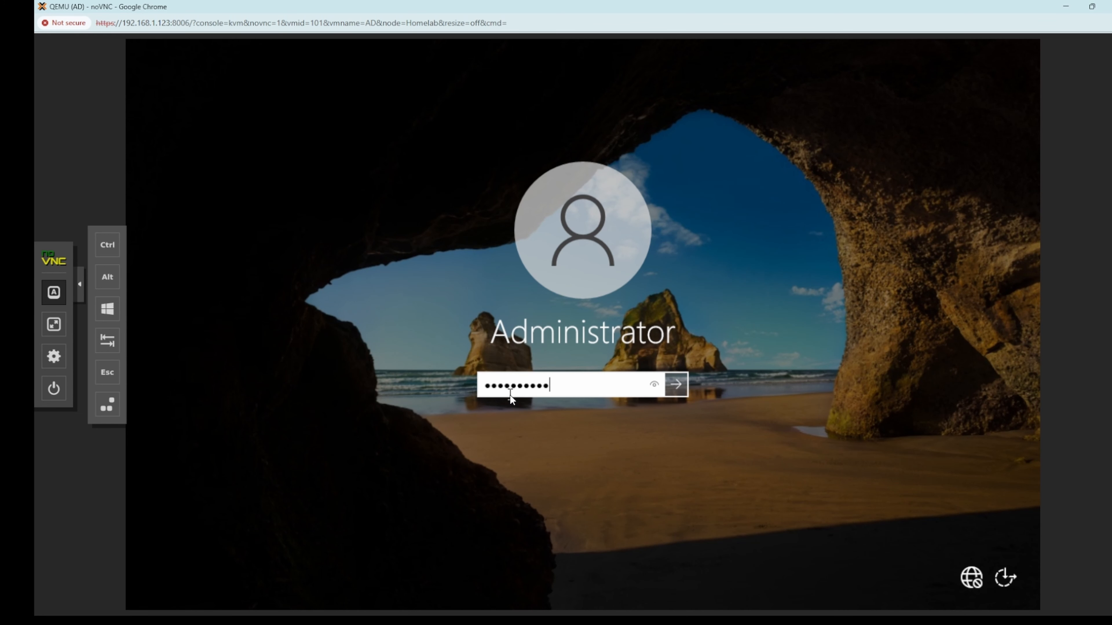
key(Return)
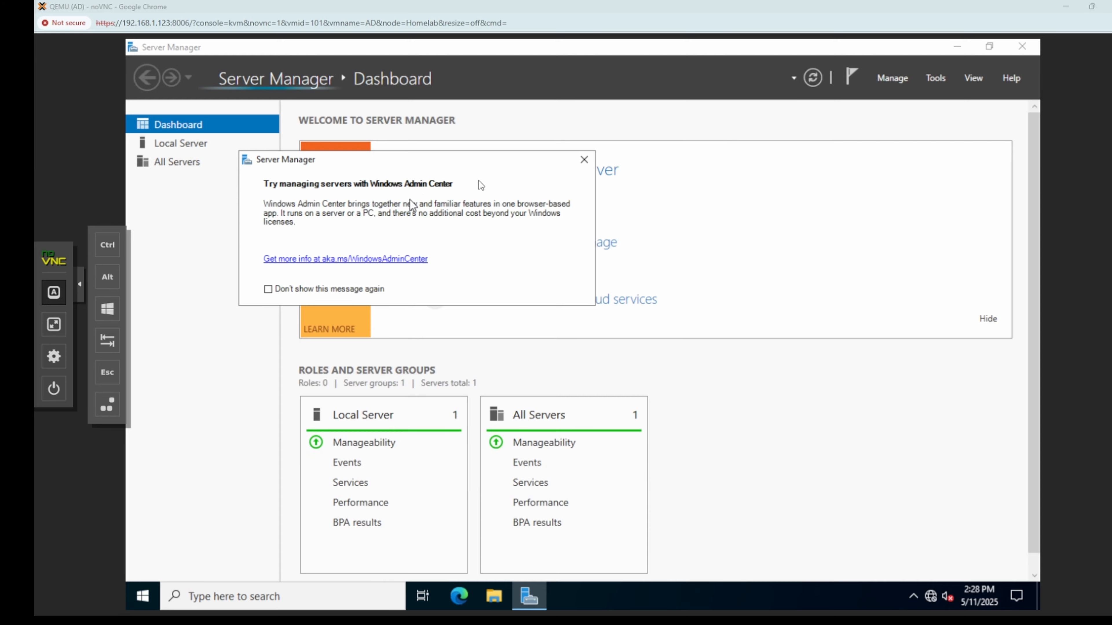
click(584, 159)
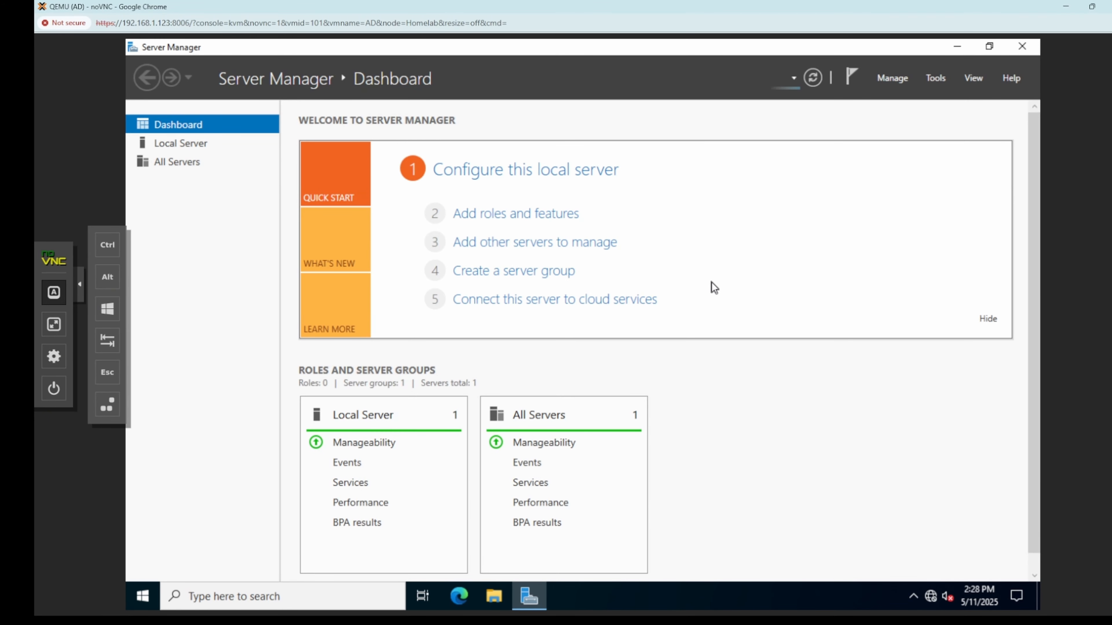
Step: Check the server's network connection, and change the model of VM 101's network device to Intel E1000 in Proxmox
click(928, 598)
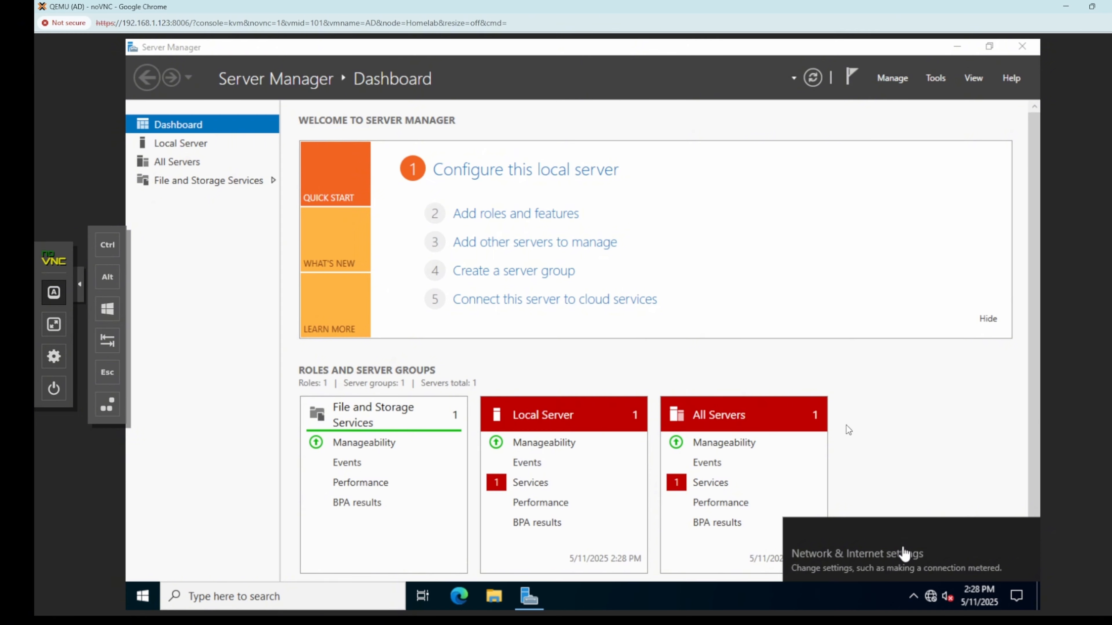
drag(615, 13, 699, 17)
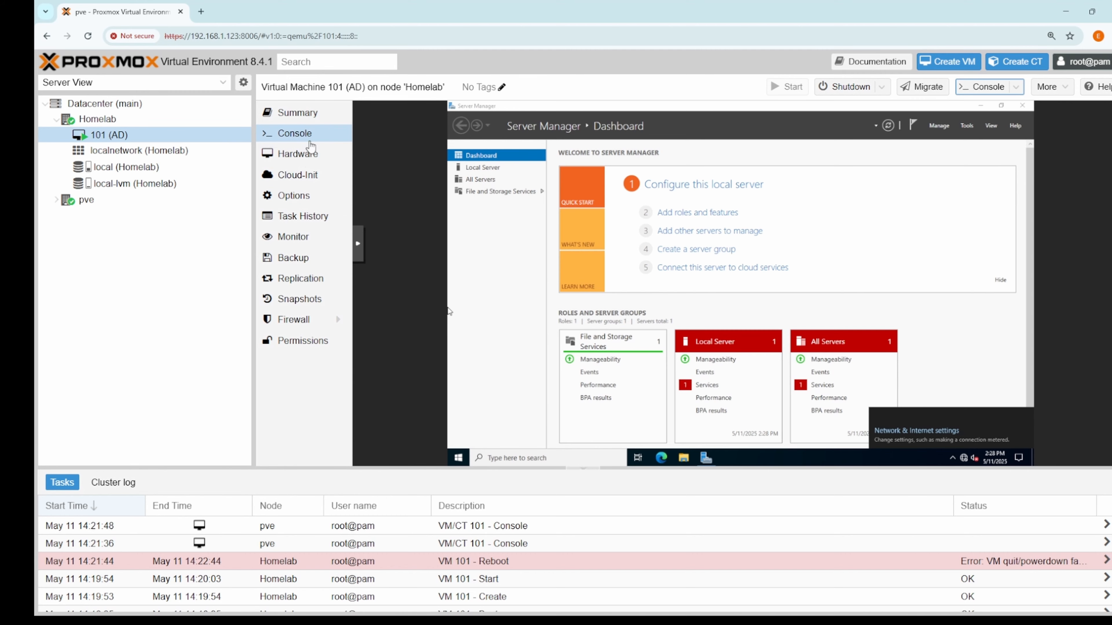
click(311, 149)
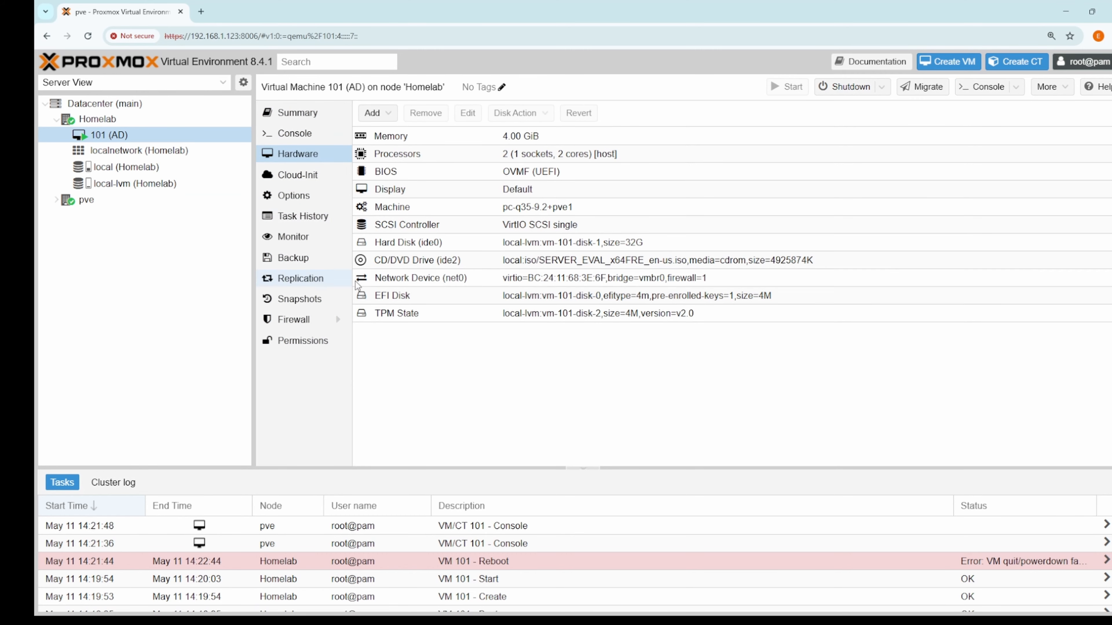
double_click(701, 277)
click(764, 313)
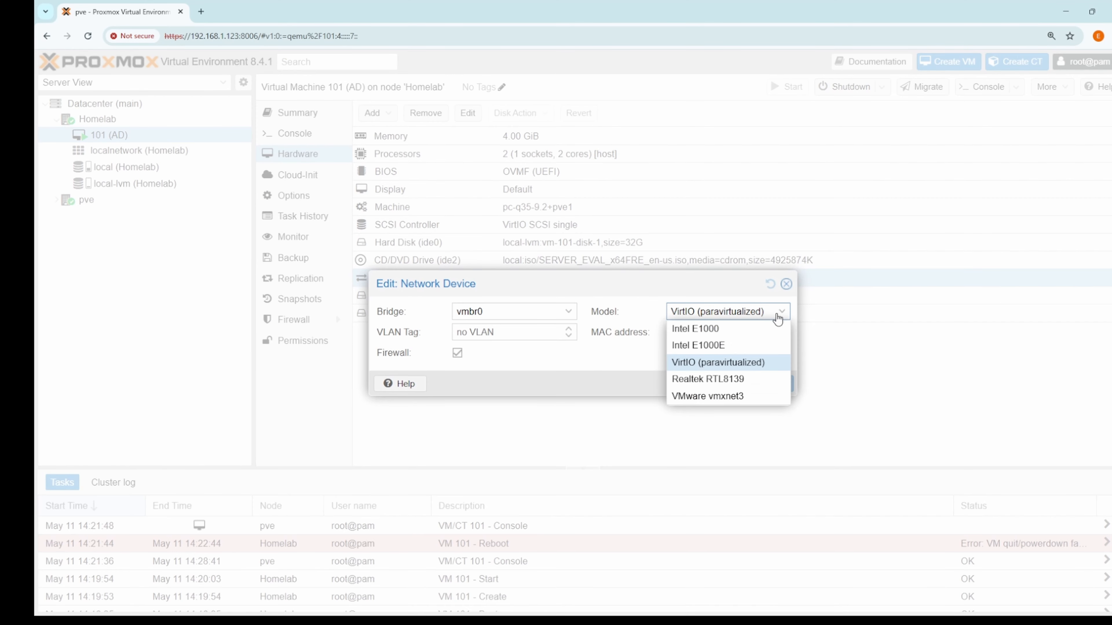
click(739, 328)
click(764, 383)
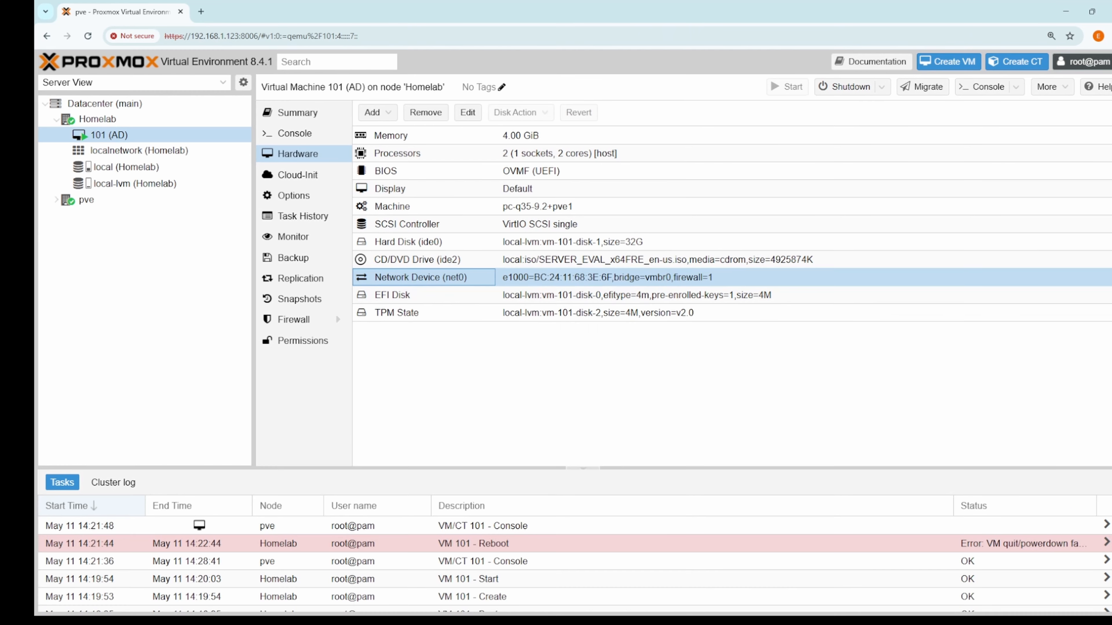
Step: Allow the server to be discoverable on the network from the Proxmox console, and return to the separate noVNC window, dismissing its device notification
click(297, 140)
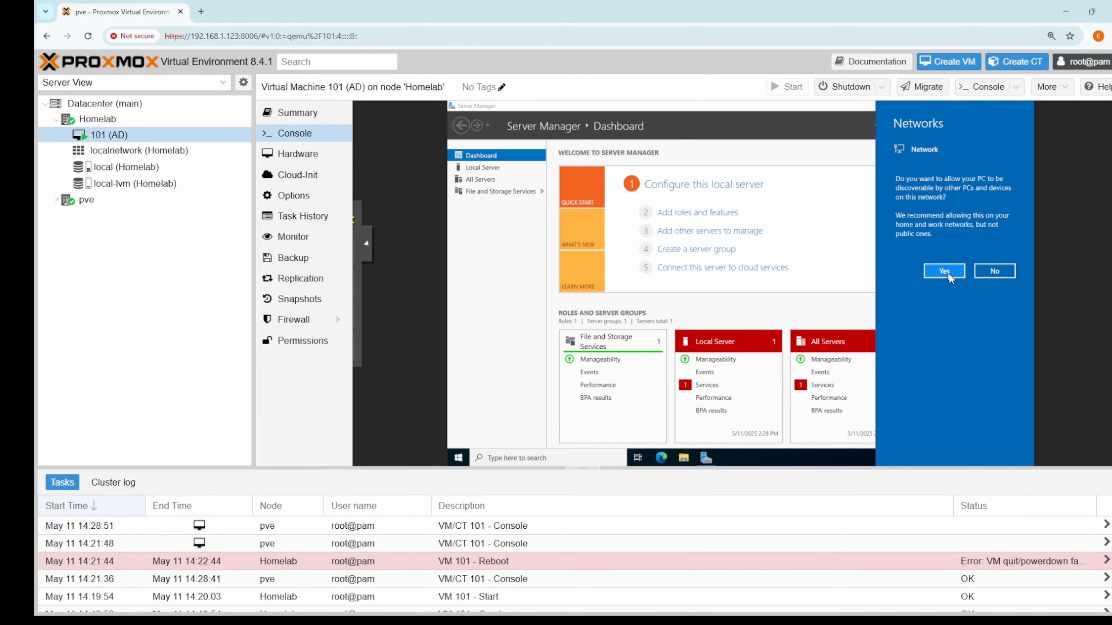
click(948, 272)
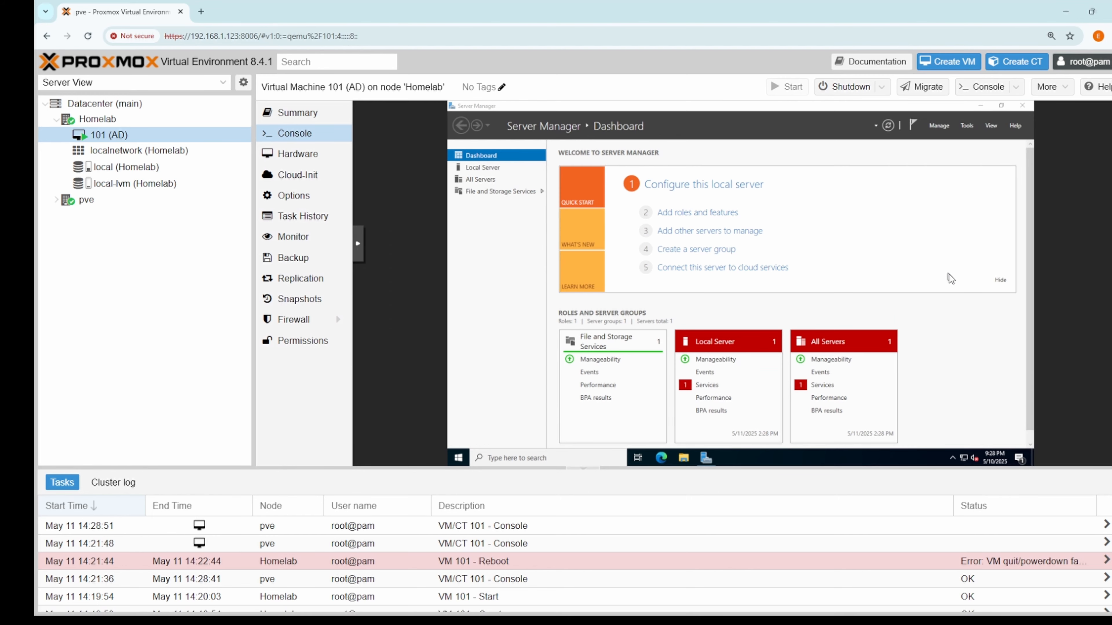
click(1067, 12)
click(1026, 9)
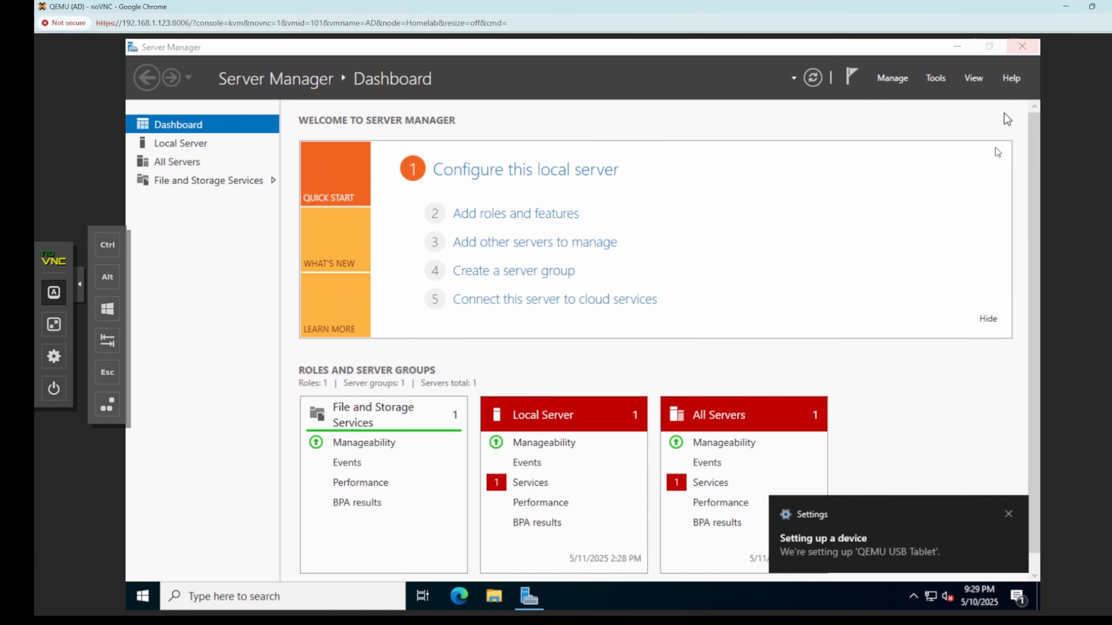
click(1010, 513)
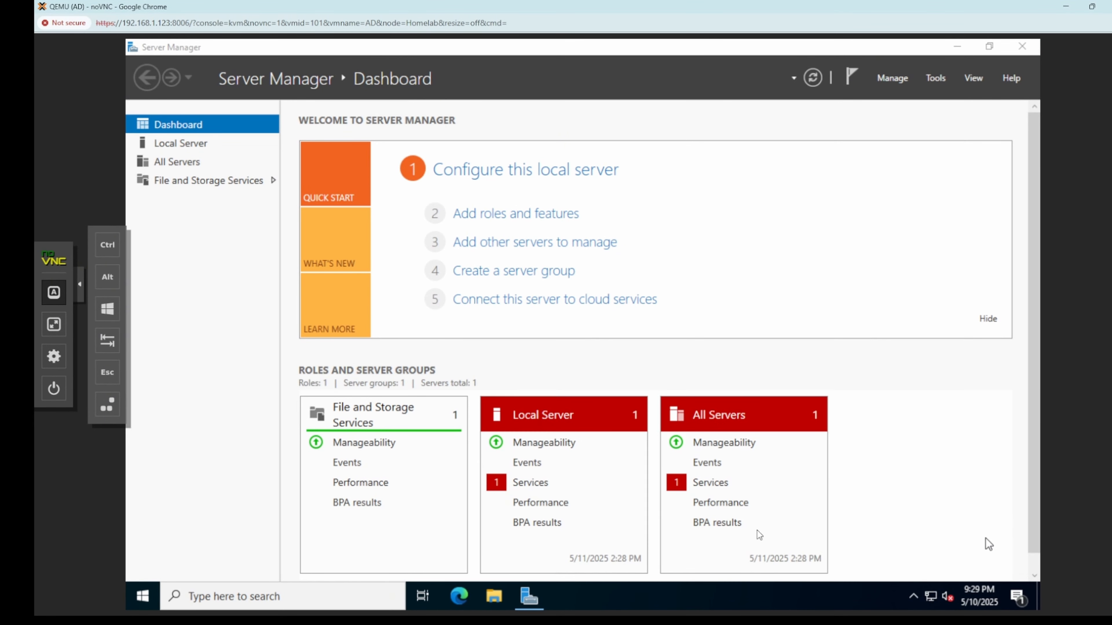
Step: Rename the local server's computer name to AD and close the system properties without restarting
click(189, 142)
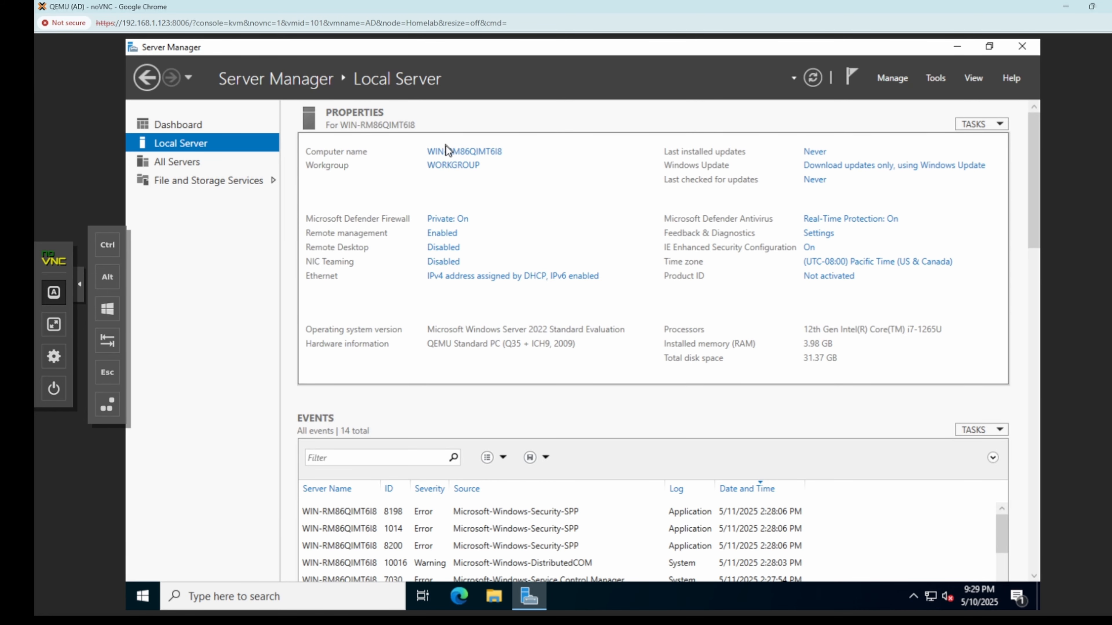
click(445, 154)
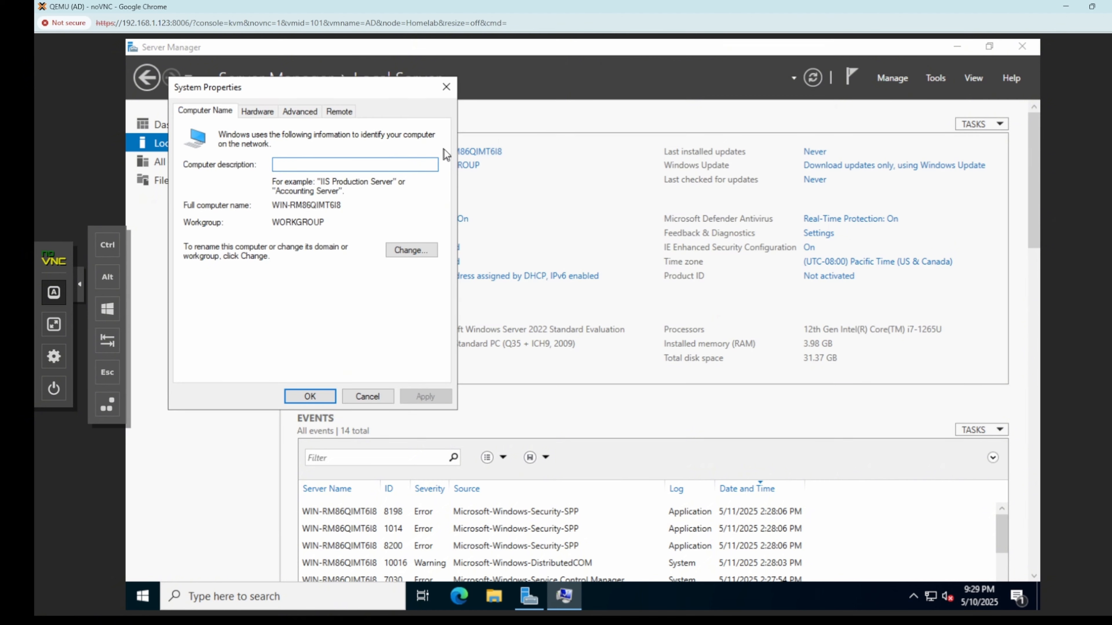
click(422, 251)
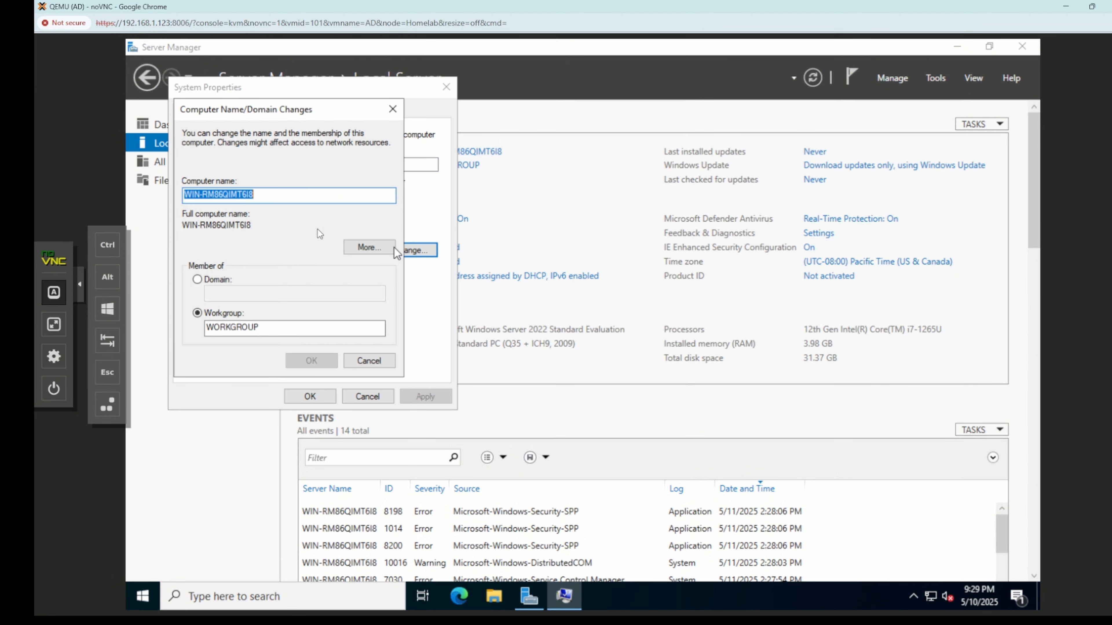
drag(276, 198, 180, 194)
text(A)
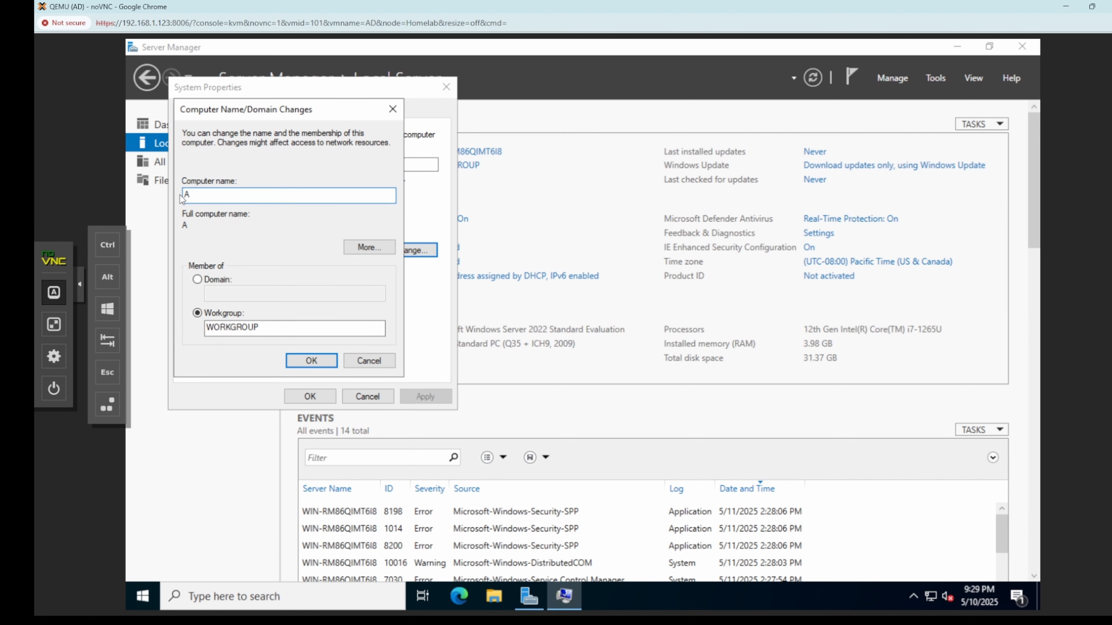
text(S)
key(BackSpace)
text(D)
click(295, 363)
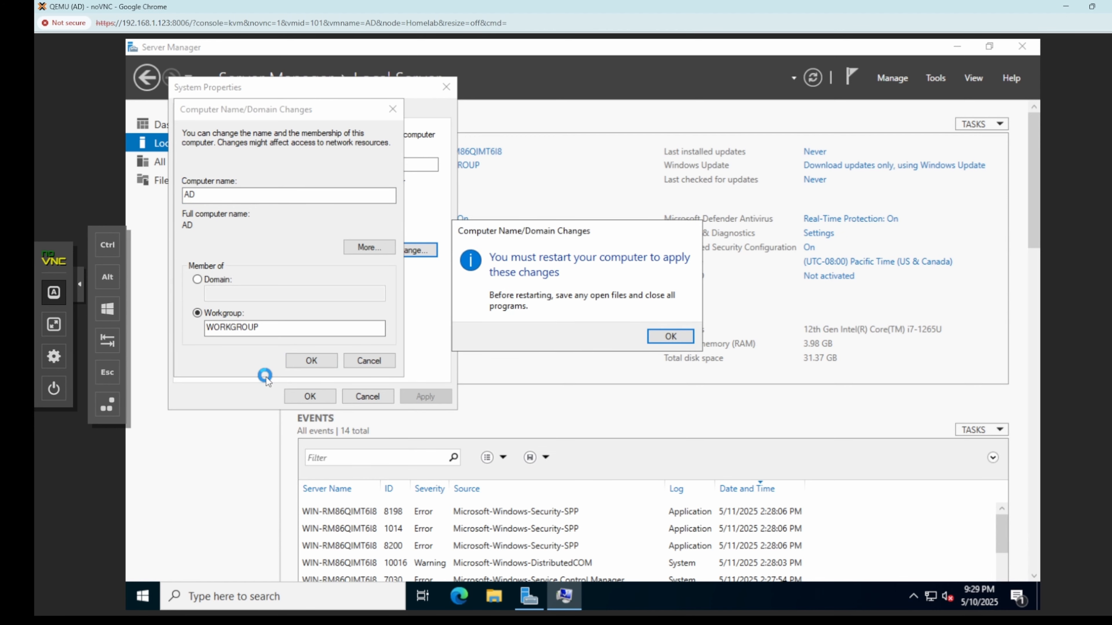
click(669, 336)
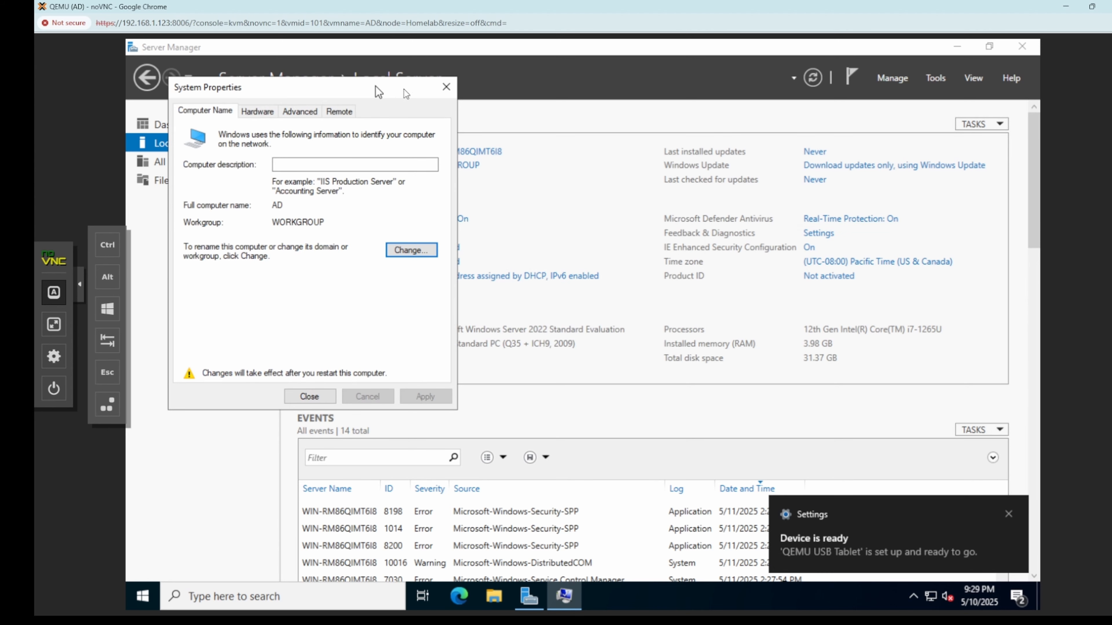
click(443, 89)
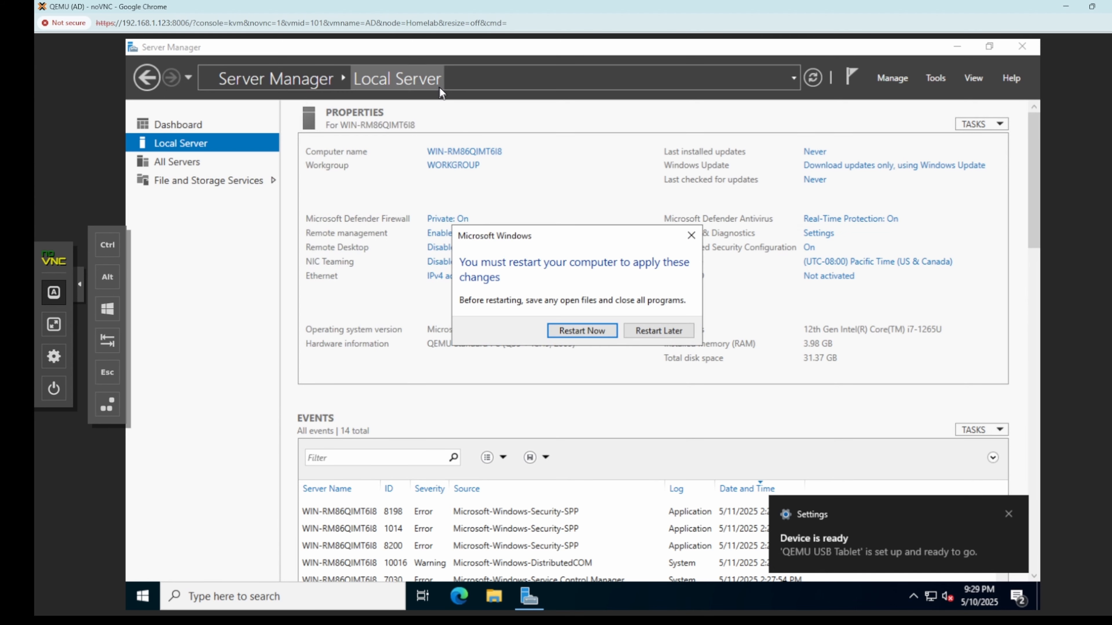
click(691, 236)
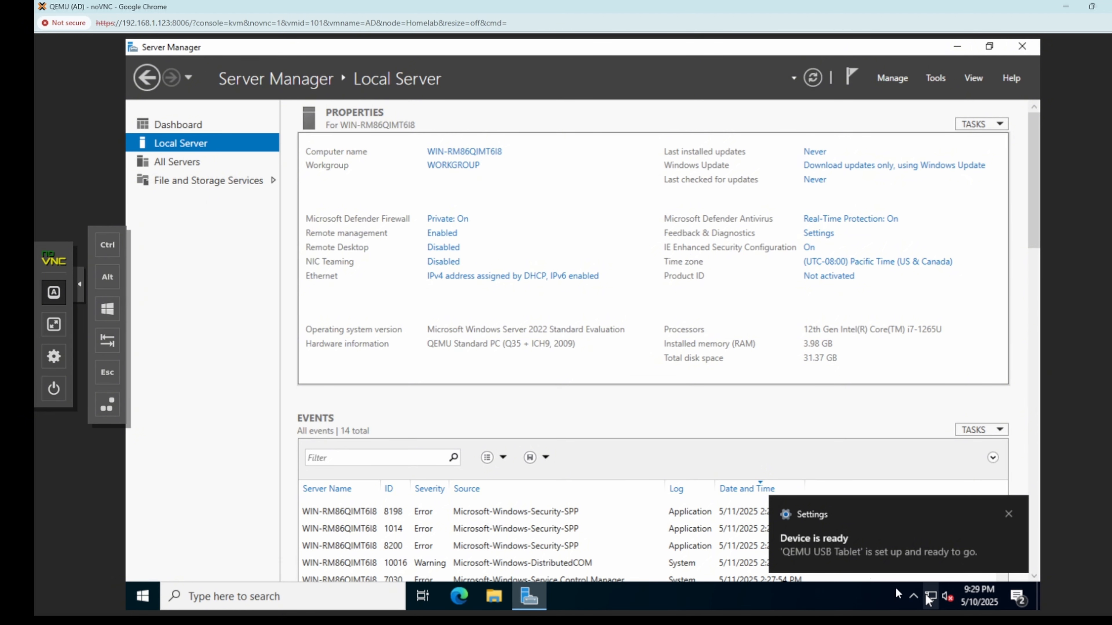
Step: Run IPCONFIG in Command Prompt and highlight the last octet of the server's IPv4 address
click(260, 598)
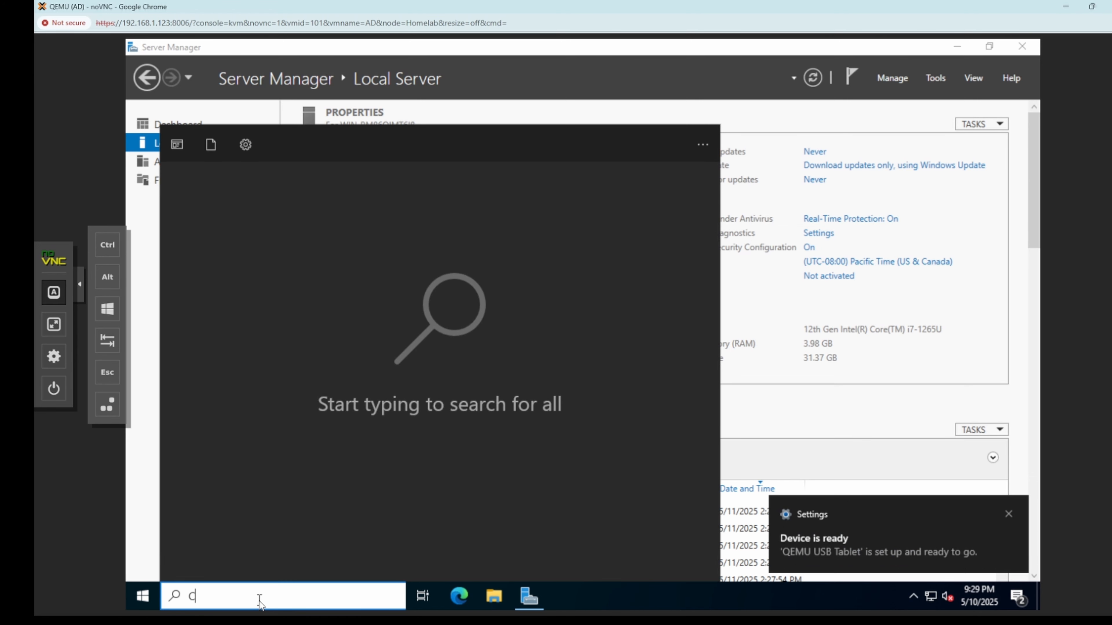
text(CMD)
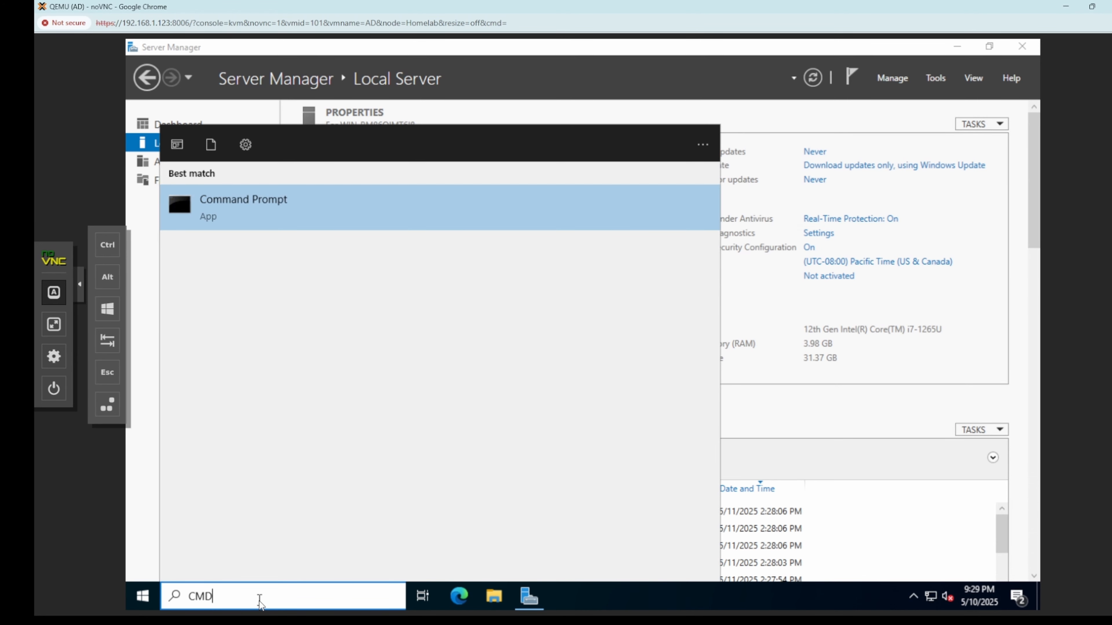
key(Return)
text(IP)
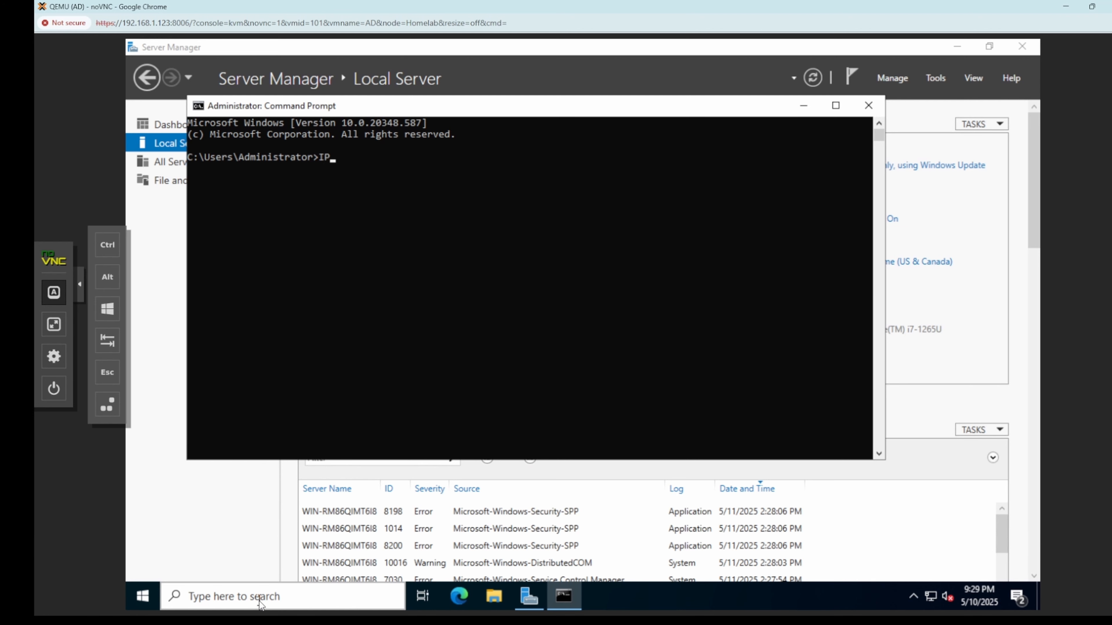
text(CONFIG)
key(Return)
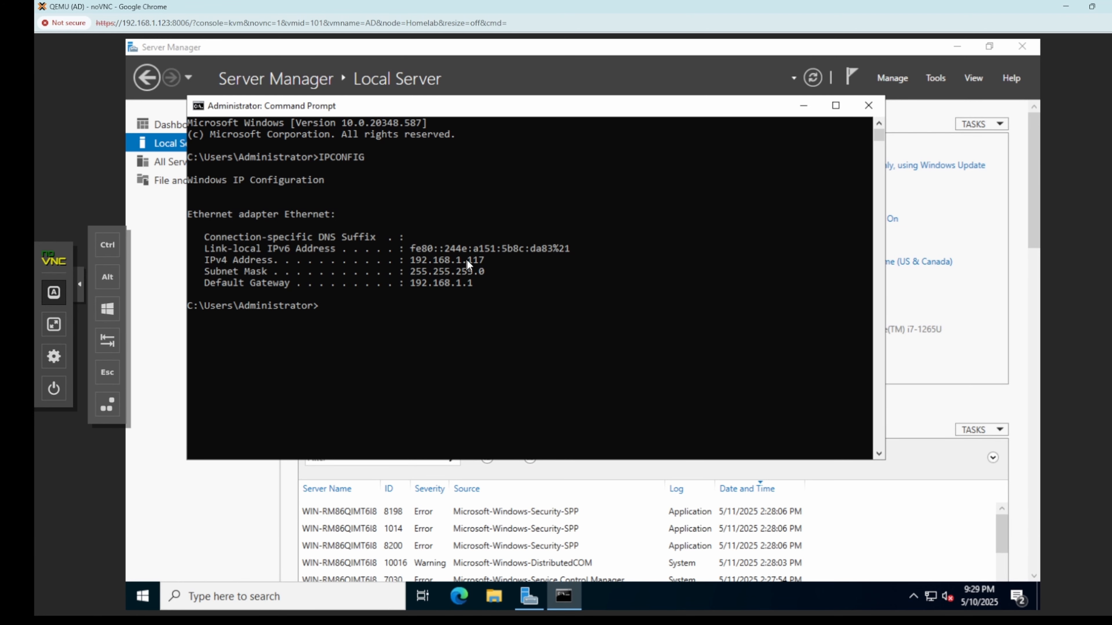
drag(467, 260, 494, 259)
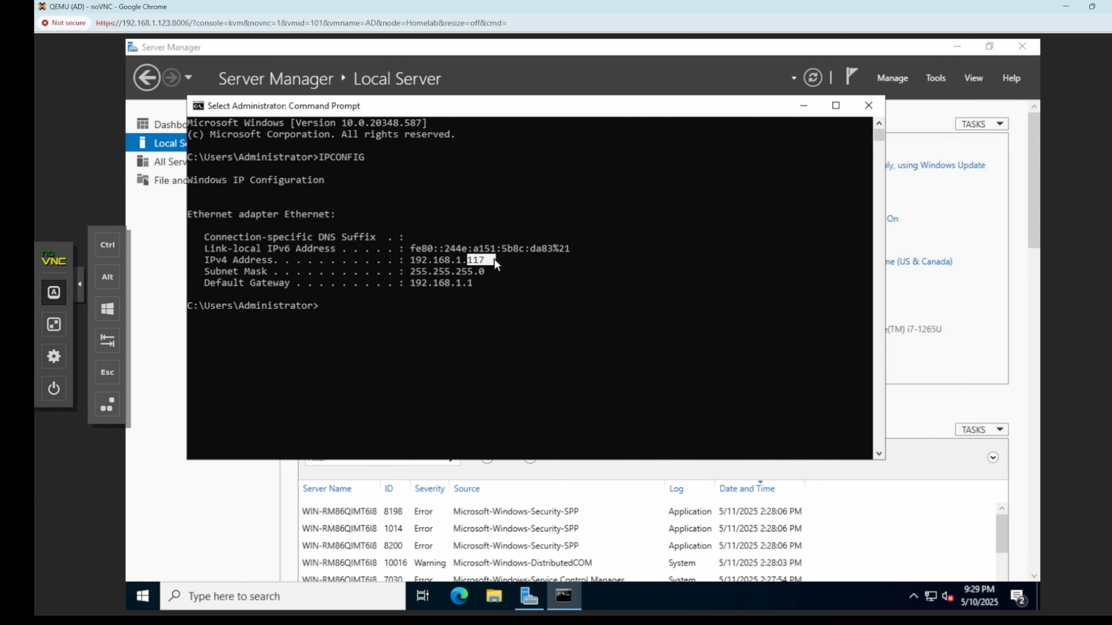
Step: Close Command Prompt and give the Ethernet adapter static IPv4 address 192.168.1.117, subnet mask 255.255.255.0 and default gateway 192.168.1.1
click(866, 106)
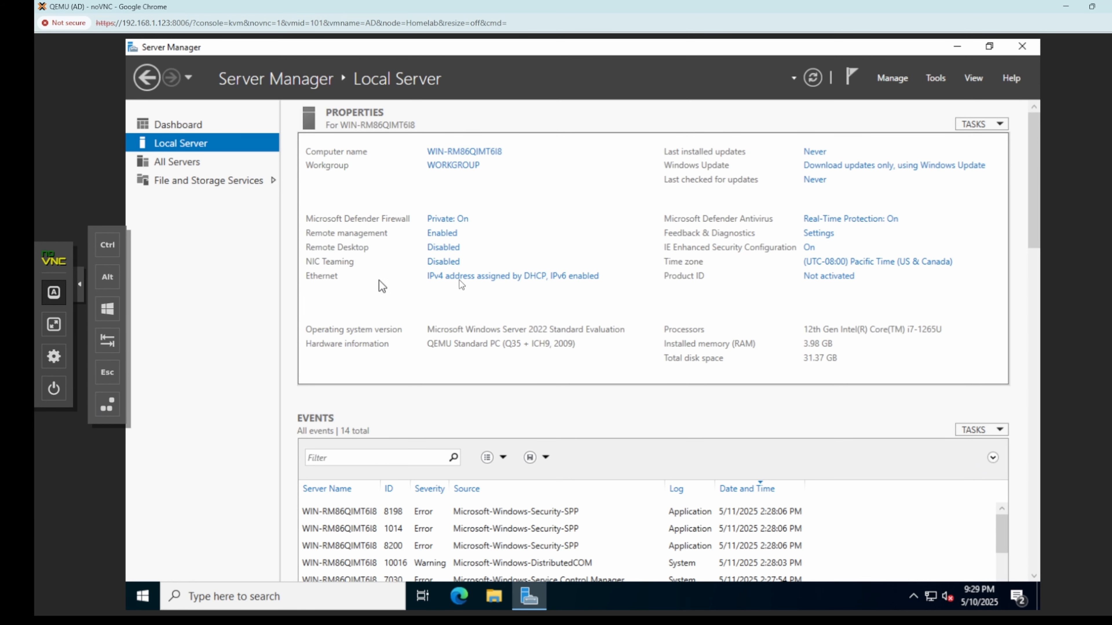
click(466, 277)
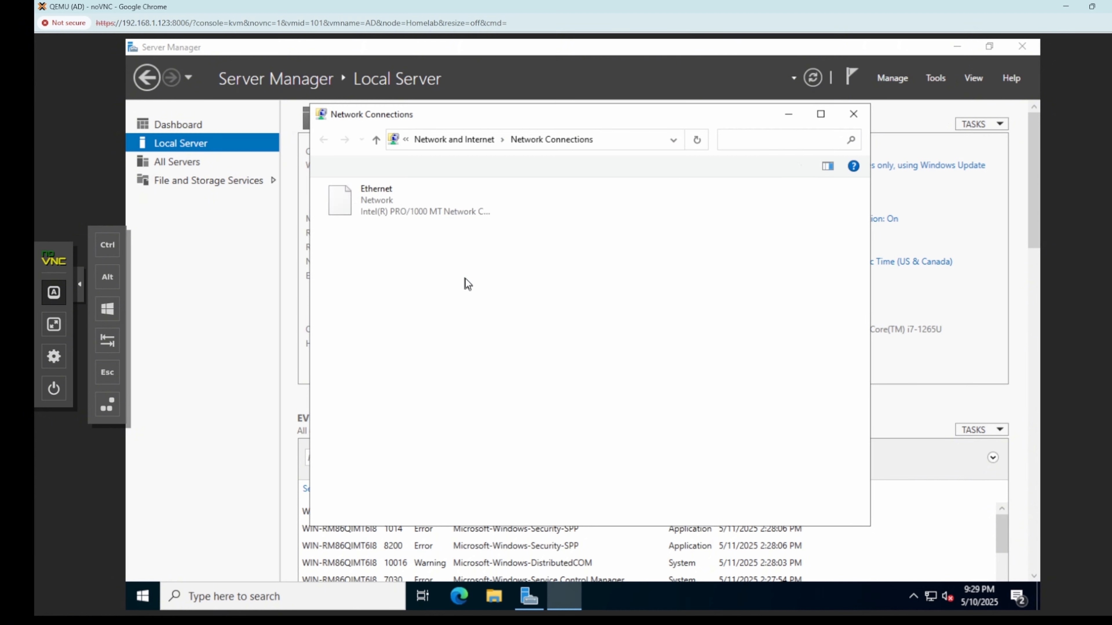
double_click(412, 205)
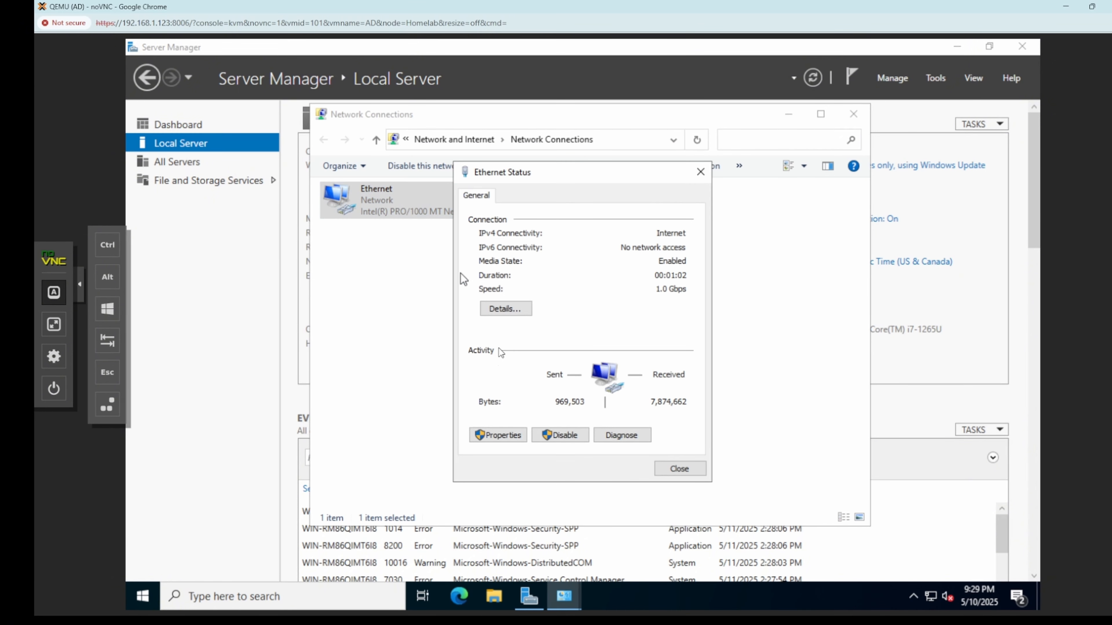
click(496, 443)
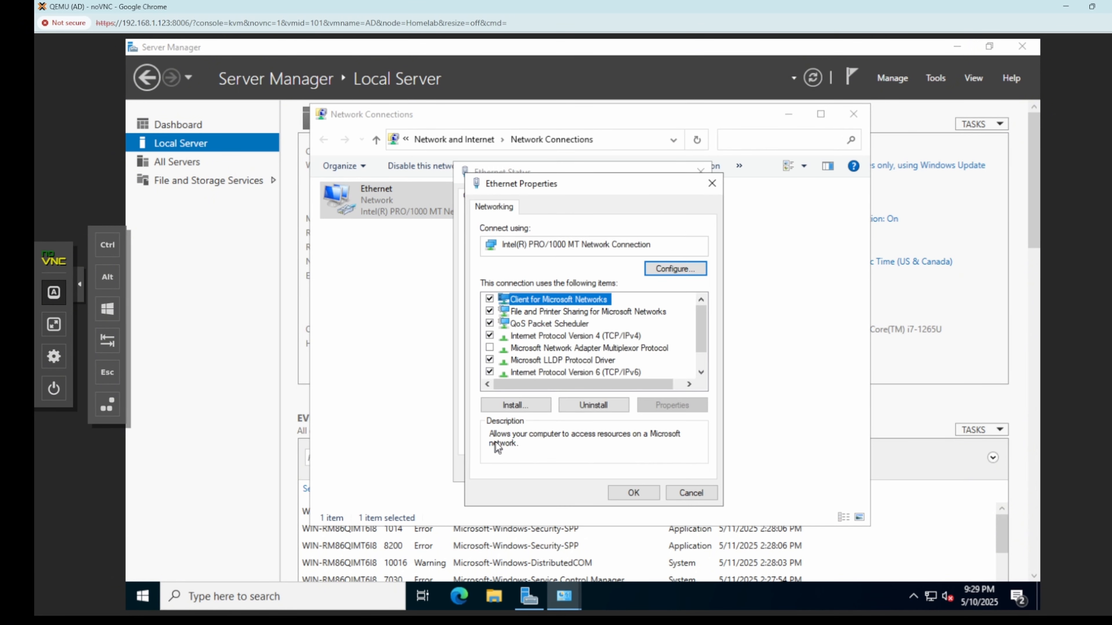
double_click(578, 337)
click(574, 342)
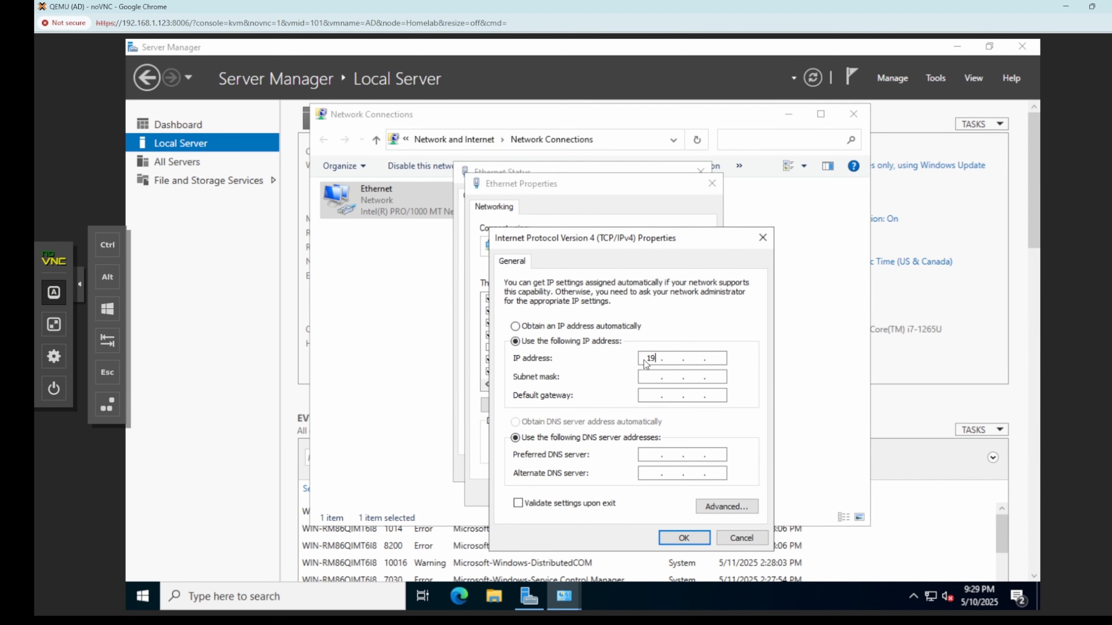
text(192 . 168 . 1 . 117)
click(653, 377)
click(650, 401)
text(192 . 168 . 1 . 1)
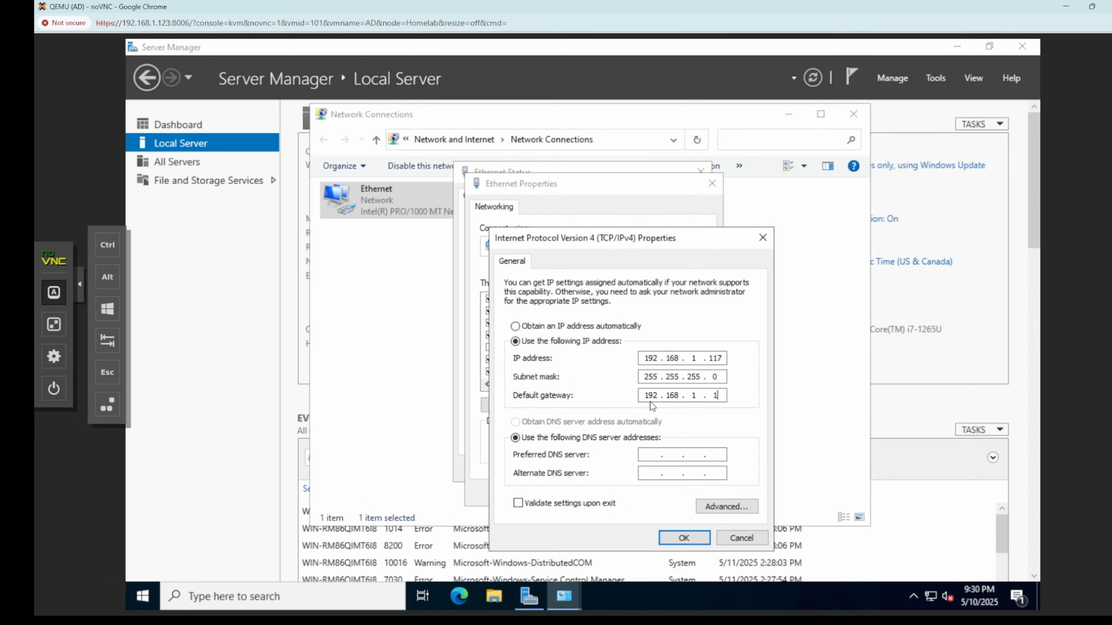
Step: Set the preferred DNS server to 8.8.8.8 and the alternate to 192.168.1.1, then save and close the network windows
click(652, 458)
text(8.8.8.8)
click(650, 475)
text(192.168.1.1)
click(683, 539)
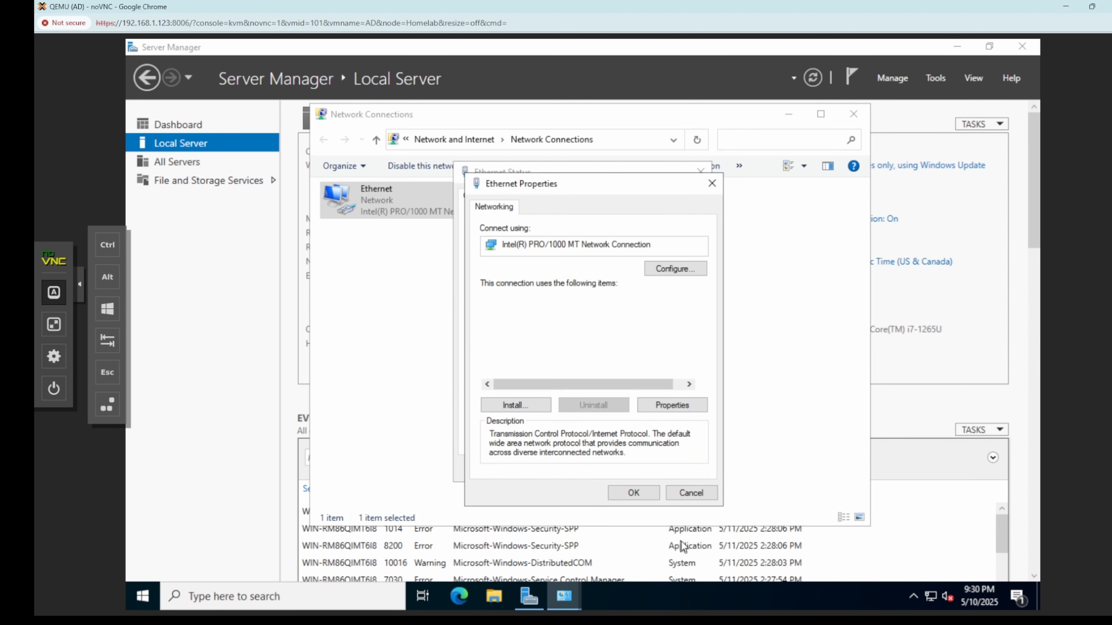
click(635, 492)
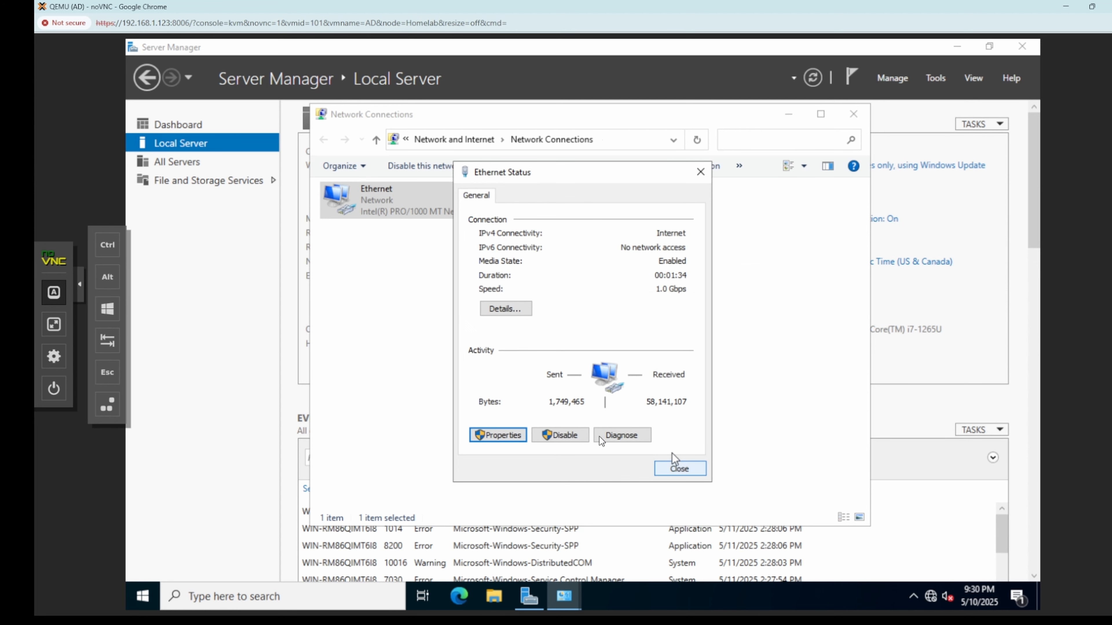
click(680, 470)
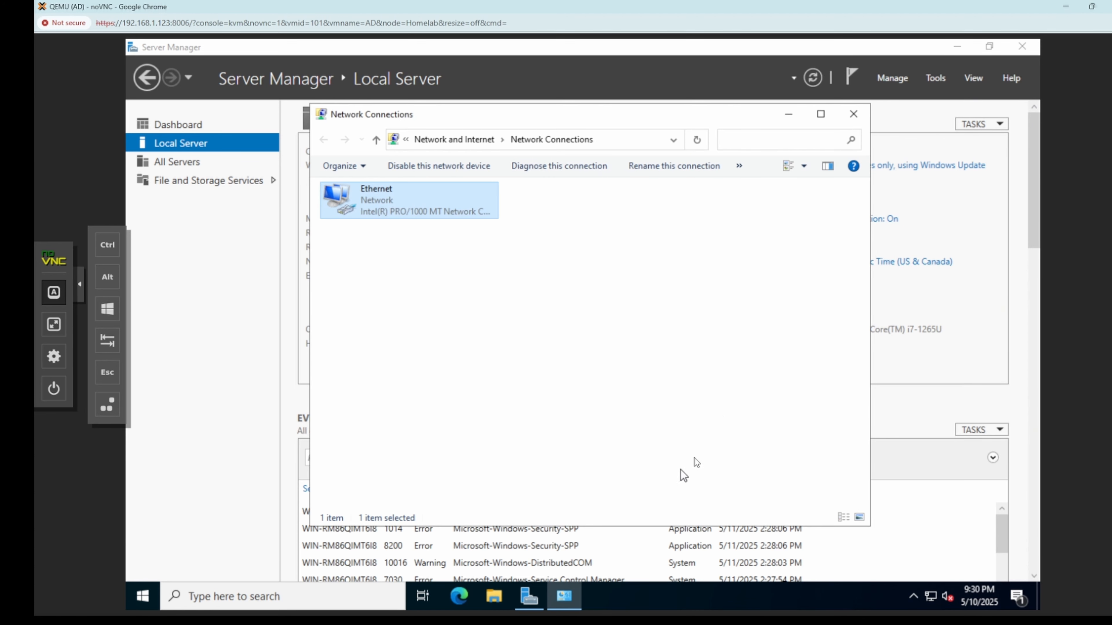
click(857, 123)
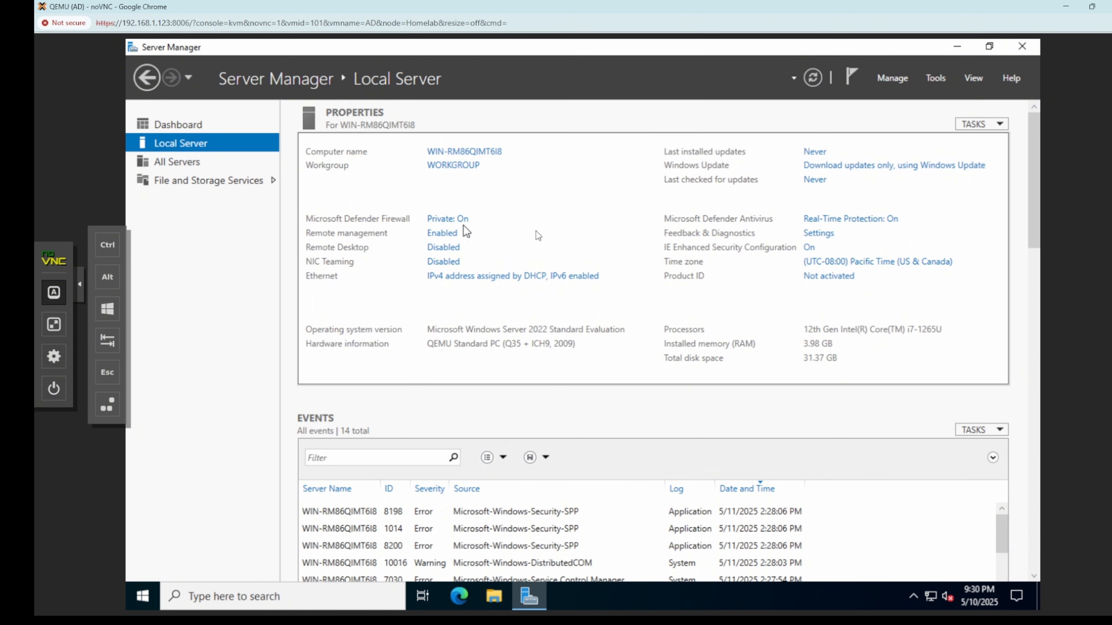
Step: Enable Remote Desktop on the local server by allowing remote connections to this computer
click(441, 247)
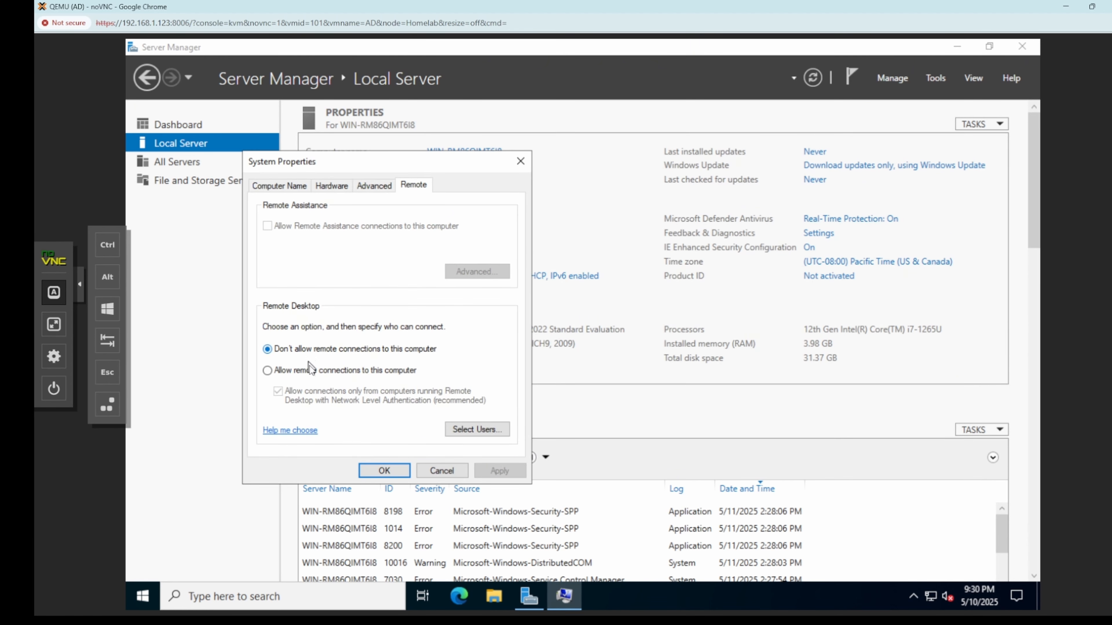
click(308, 372)
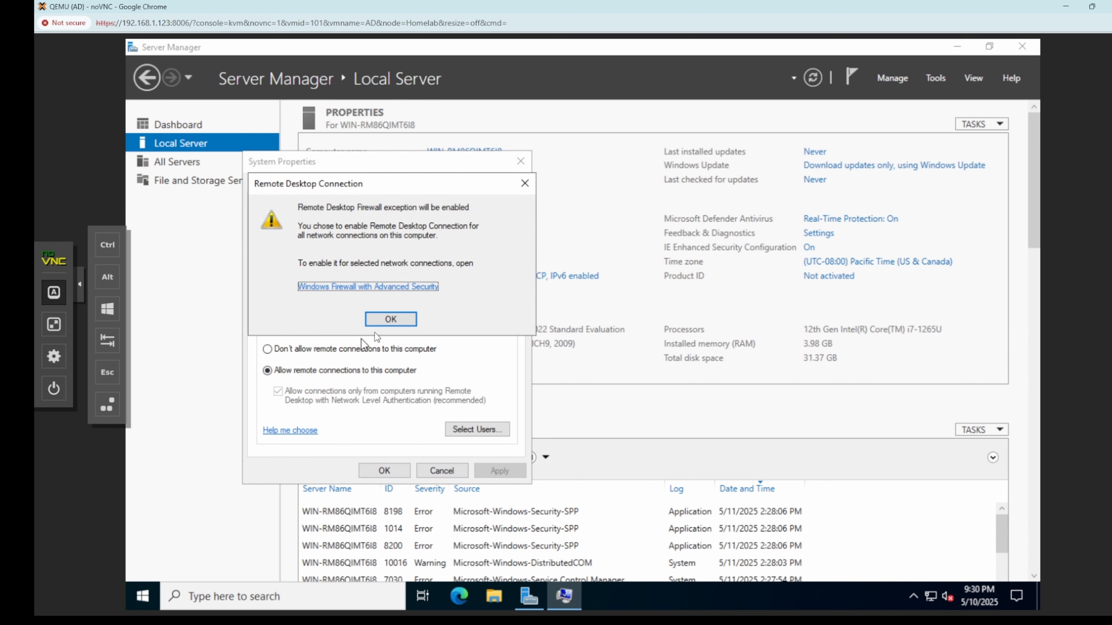
click(386, 319)
click(493, 471)
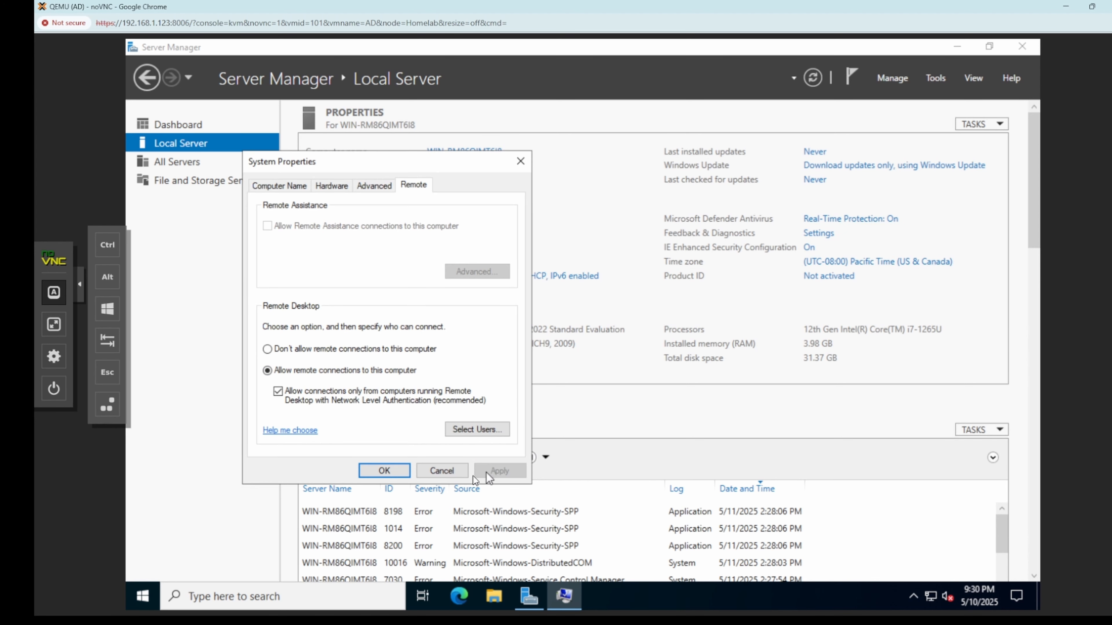
click(384, 470)
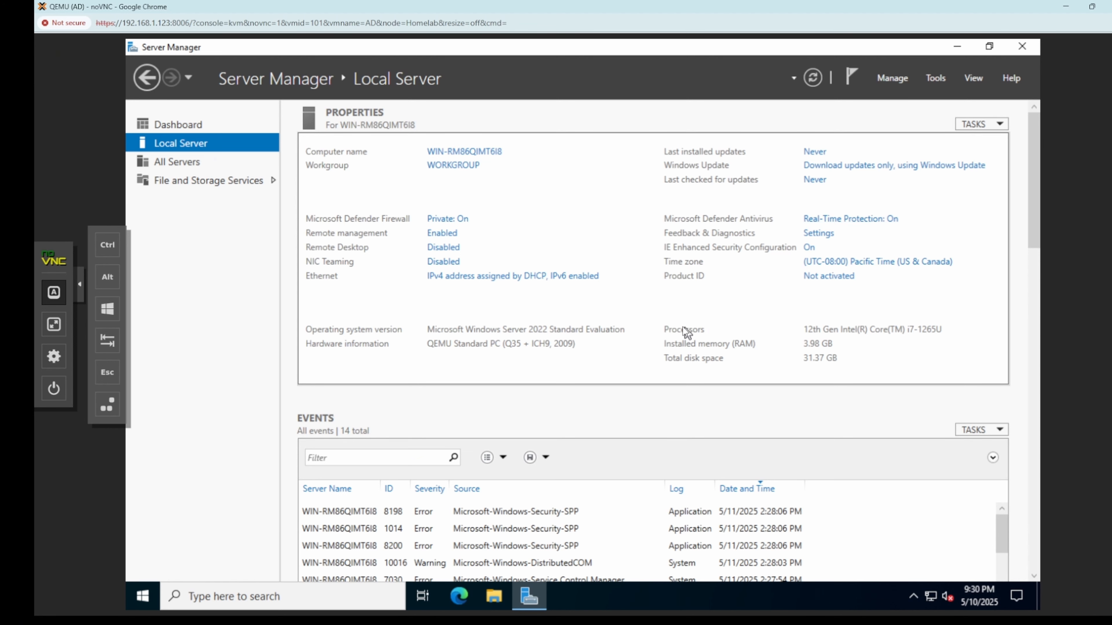
Step: Restart the server with the reason Other (Planned)
click(139, 595)
click(143, 564)
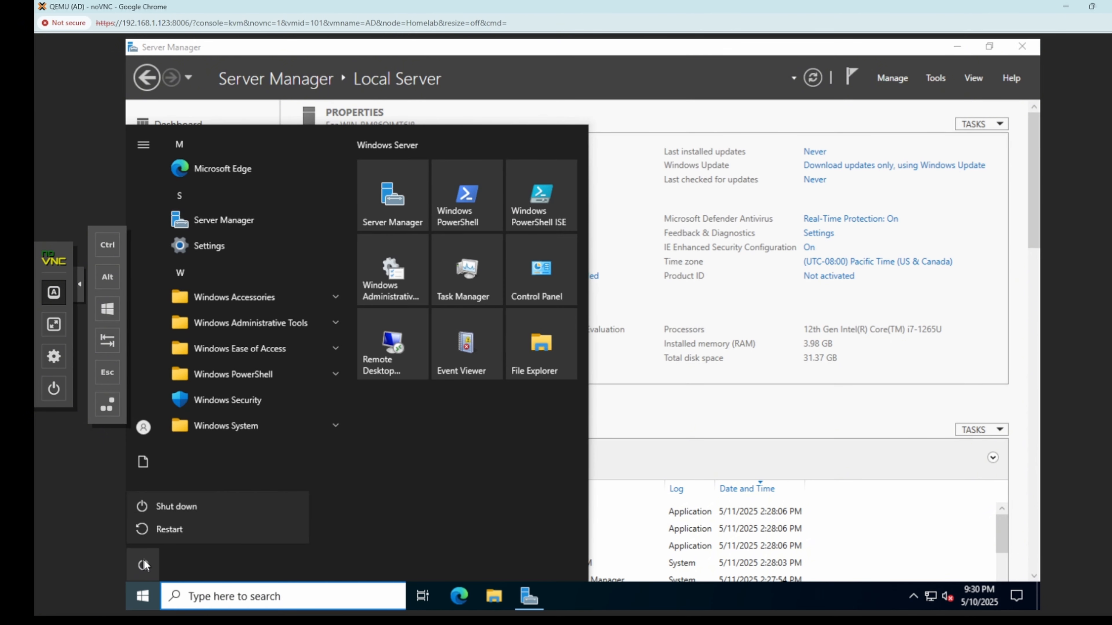
click(163, 534)
click(204, 496)
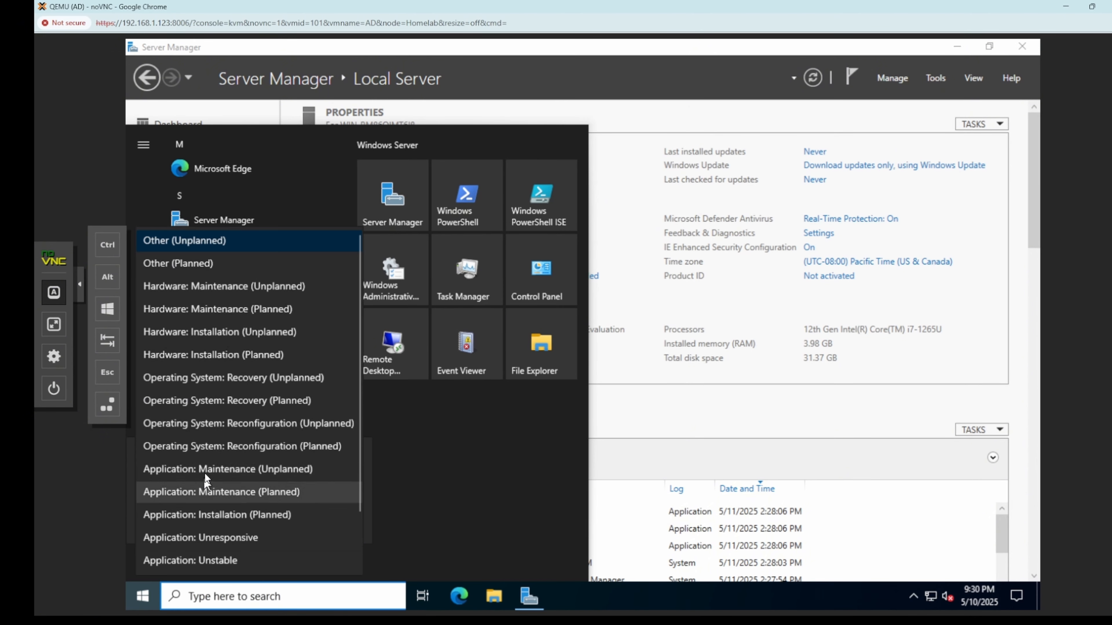
click(206, 263)
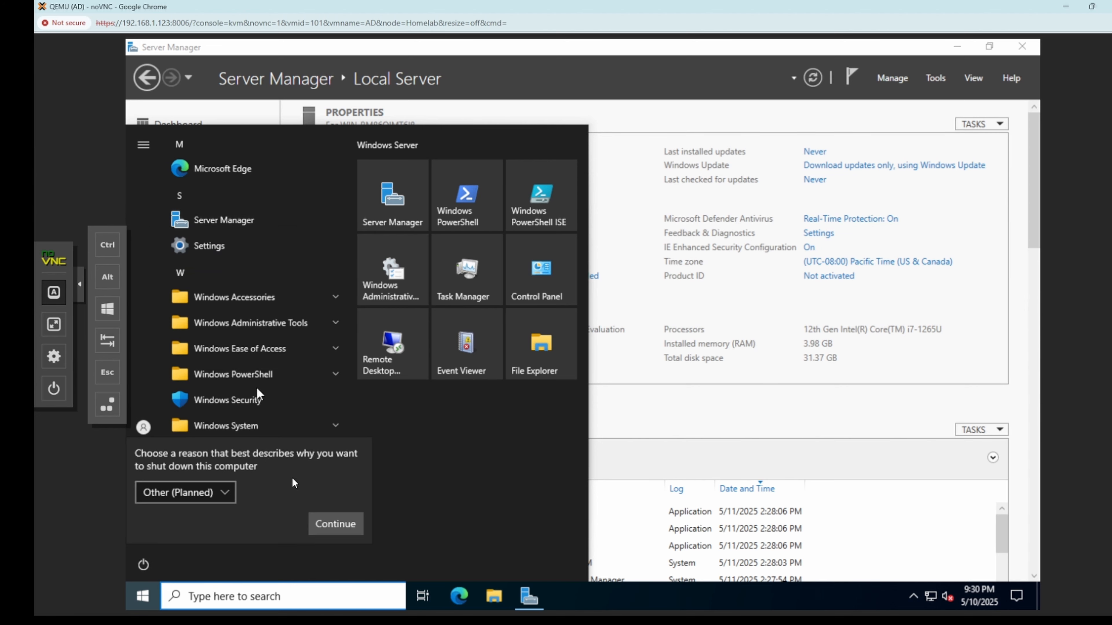
click(323, 533)
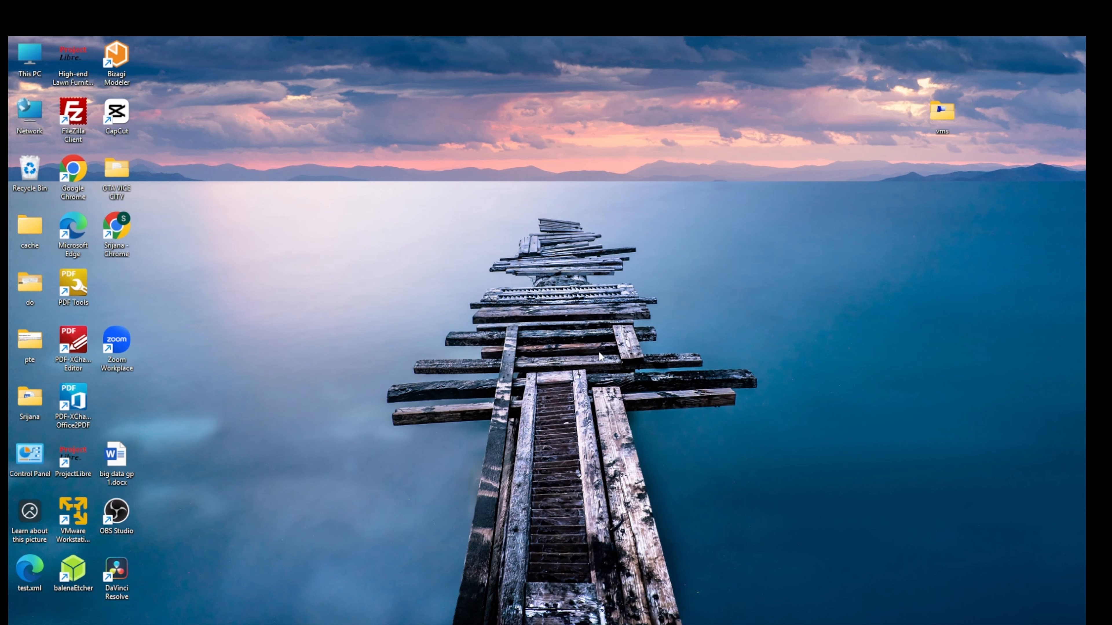
Step: Switch to Remote Desktop Connection on the host computer and connect to 192.168.1.117
key(super+s)
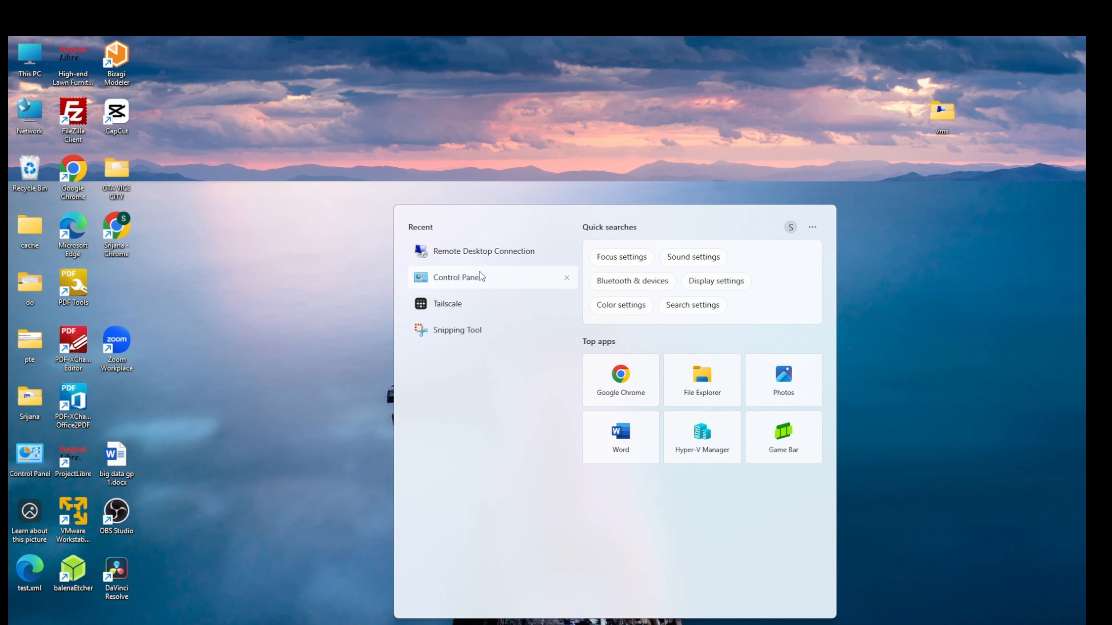
click(483, 251)
click(536, 215)
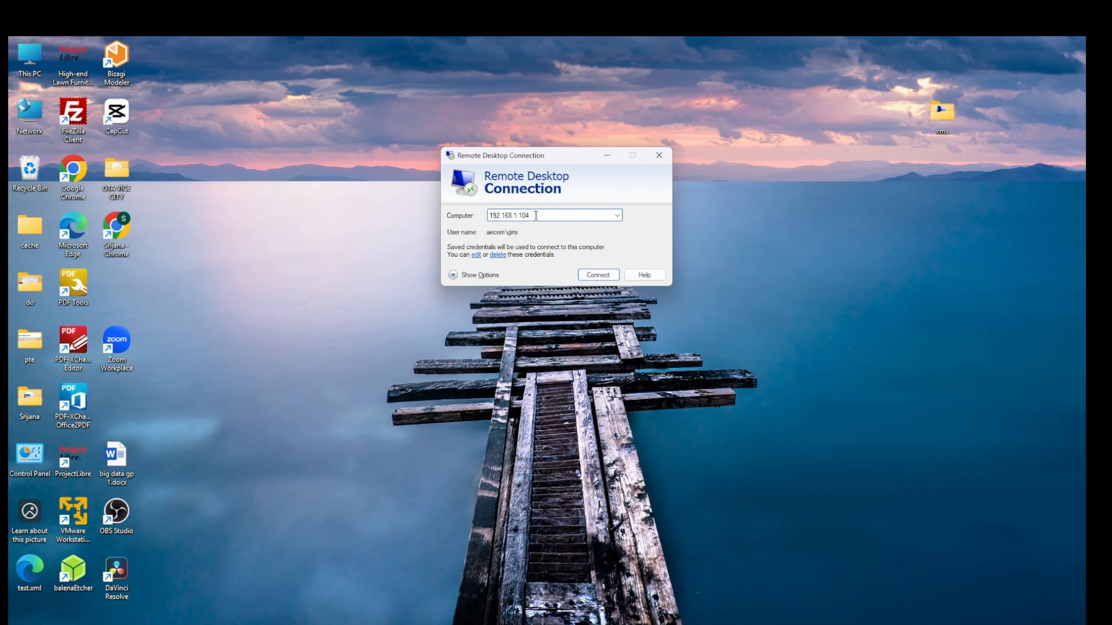
key(BackSpace)
key(BackSpace)
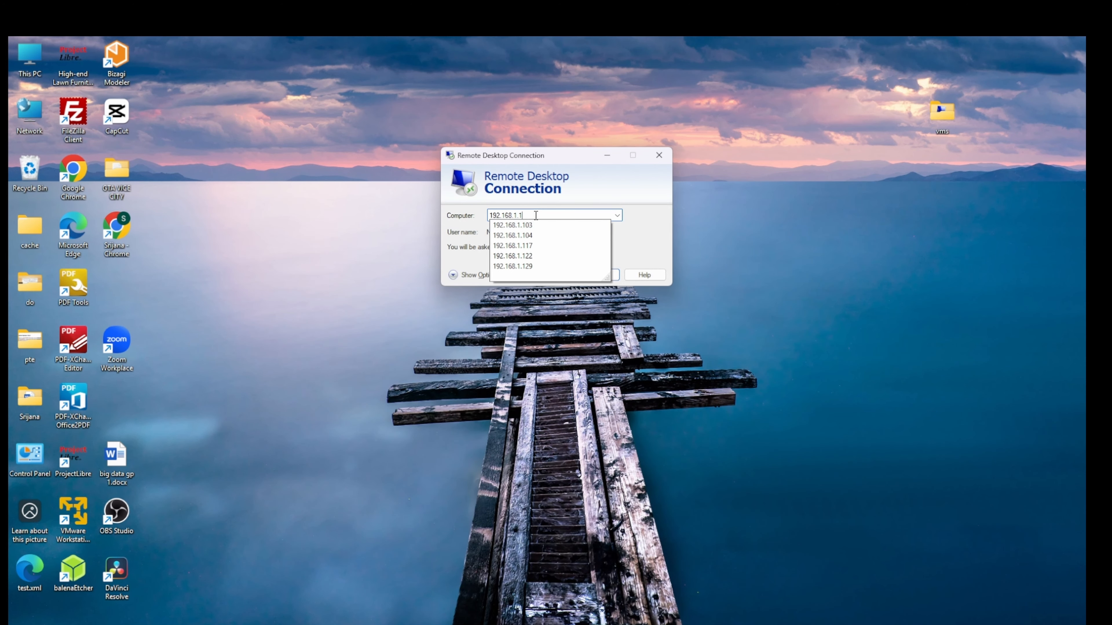
text(17)
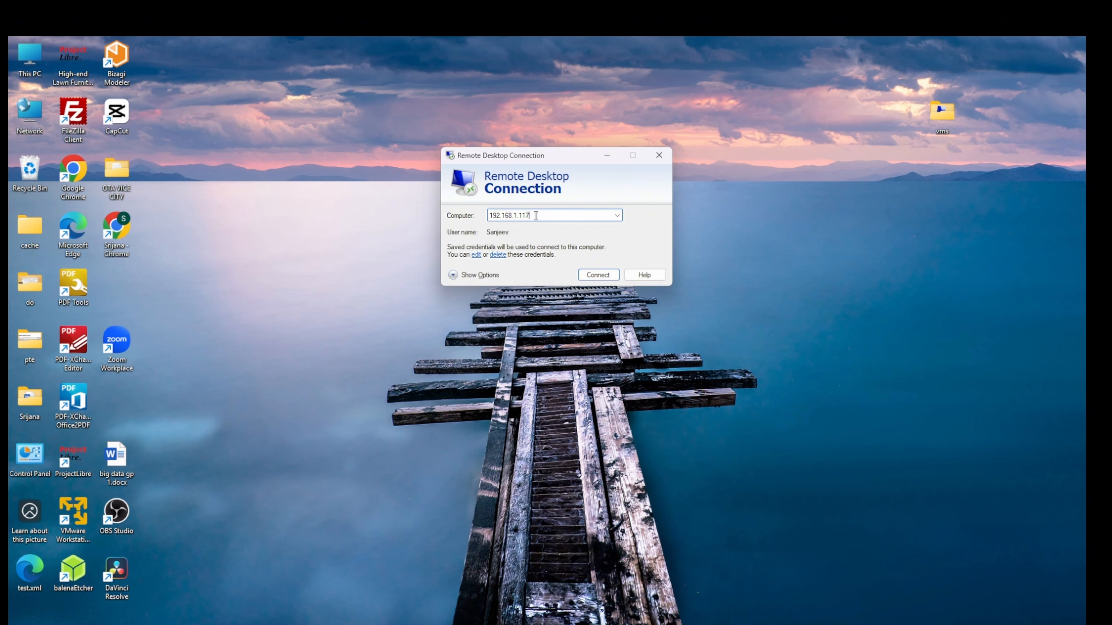
click(604, 274)
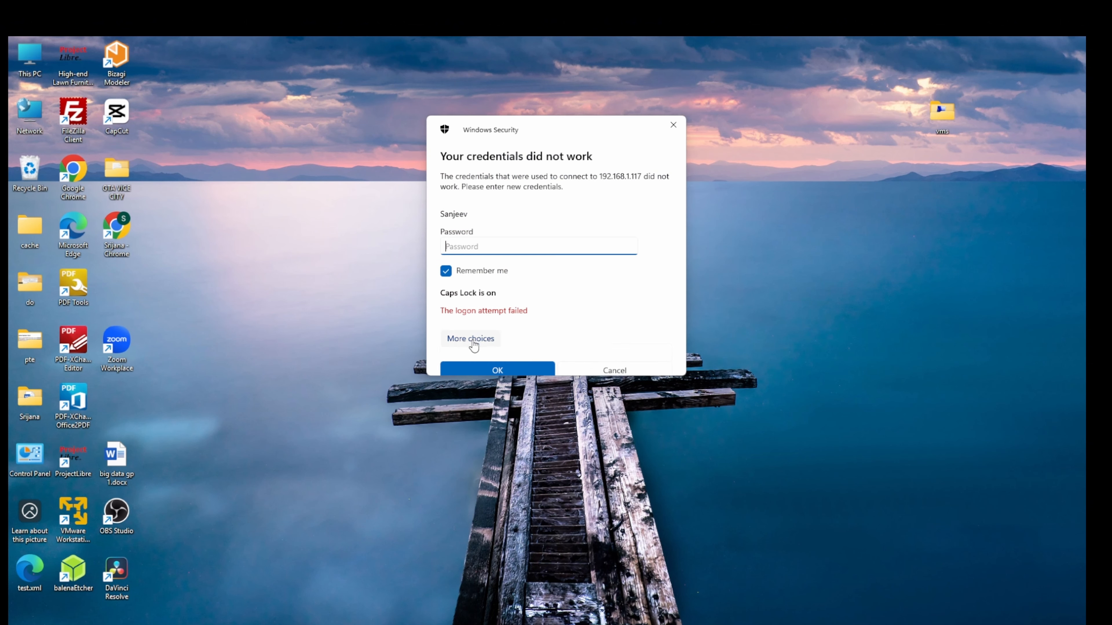
Step: Sign in to the remote server with a different account, using the user name ADMINISTRATOR and the account password
click(471, 340)
click(477, 390)
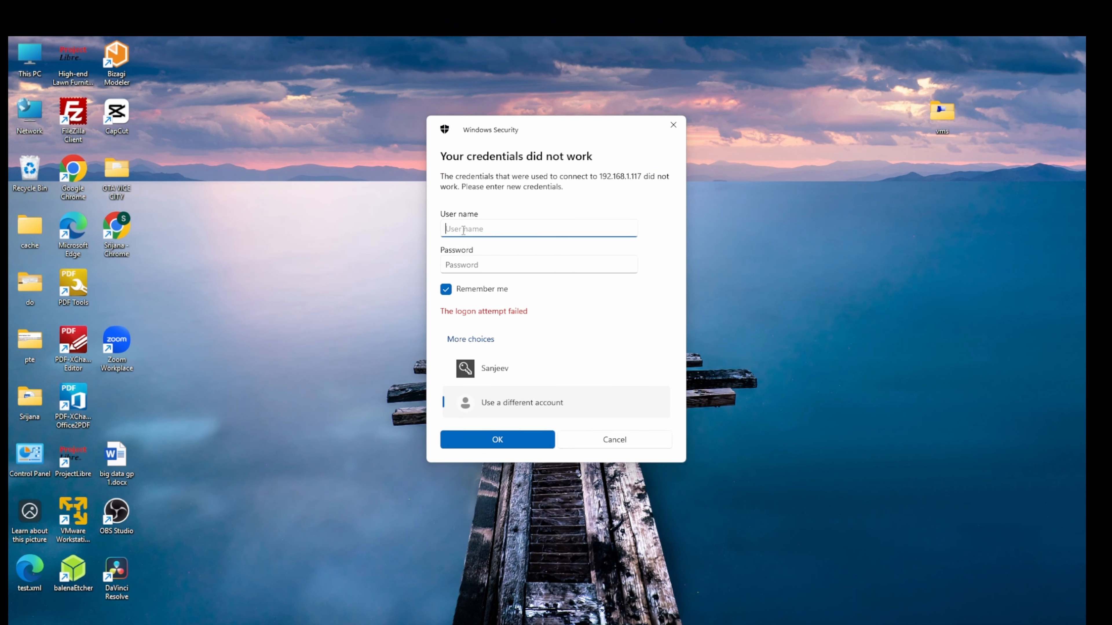
text(aDMINISTRATOR)
key(Tab)
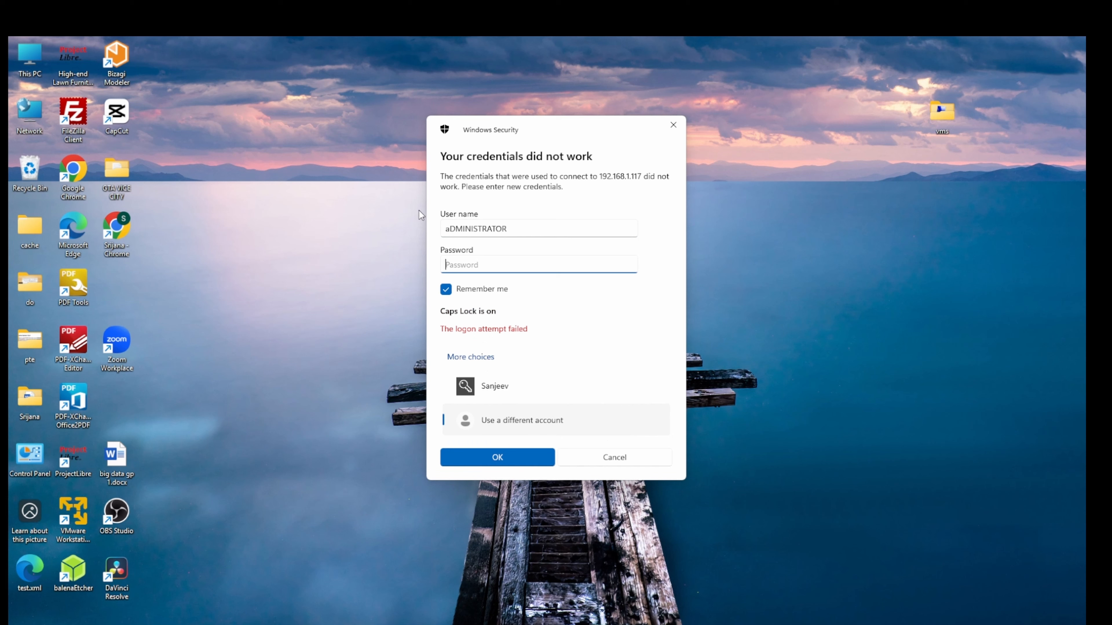
click(450, 228)
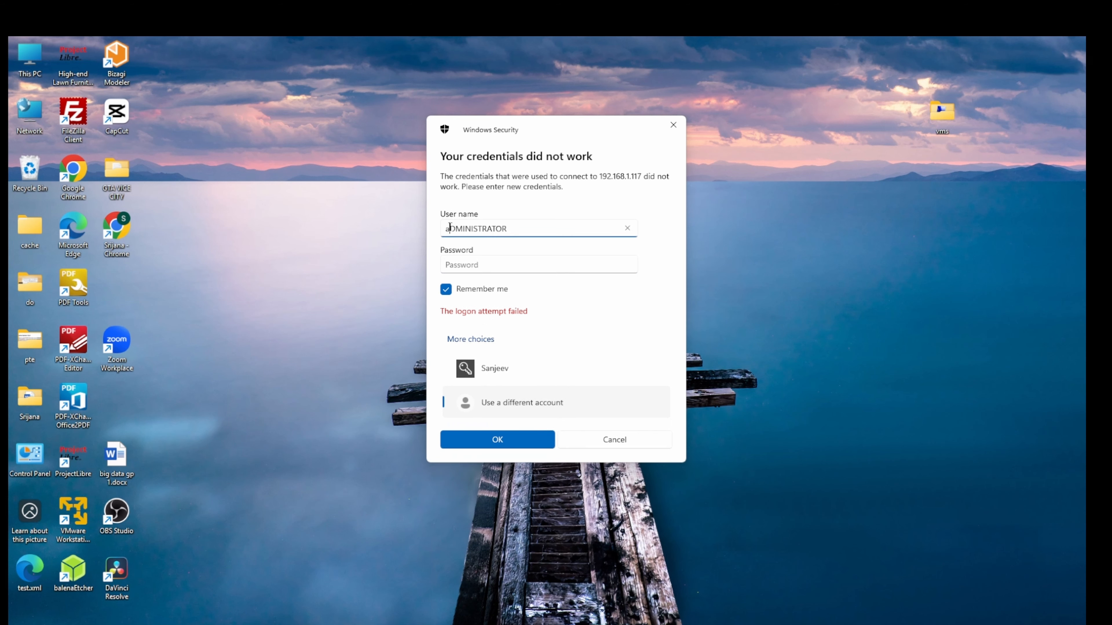
key(BackSpace)
text(A)
click(477, 265)
key(Caps_Lock)
text(••••••••••)
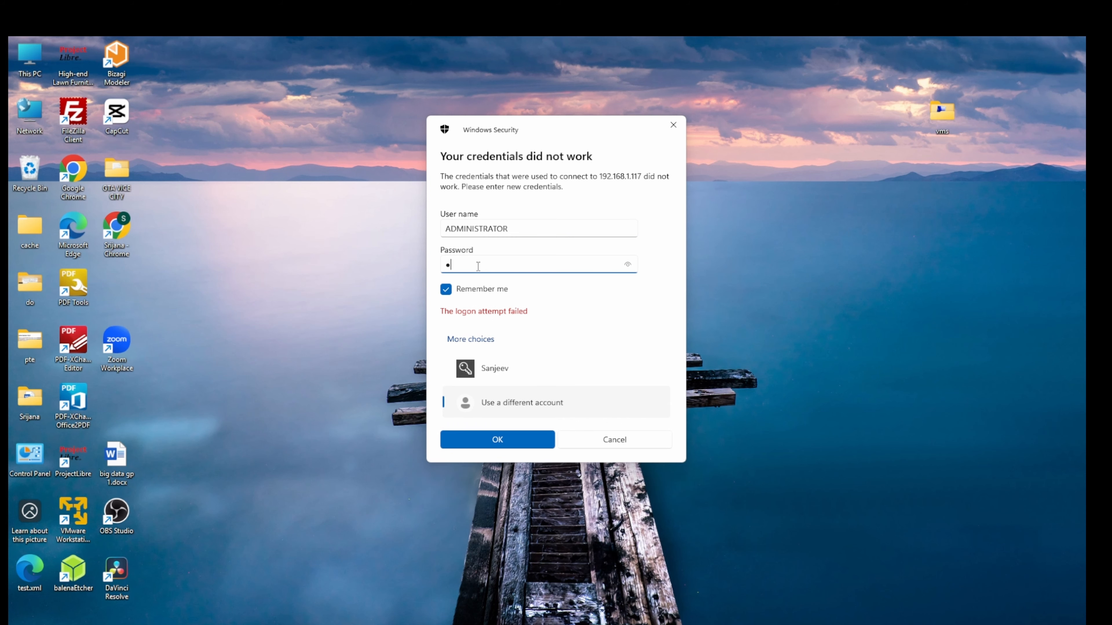
key(Return)
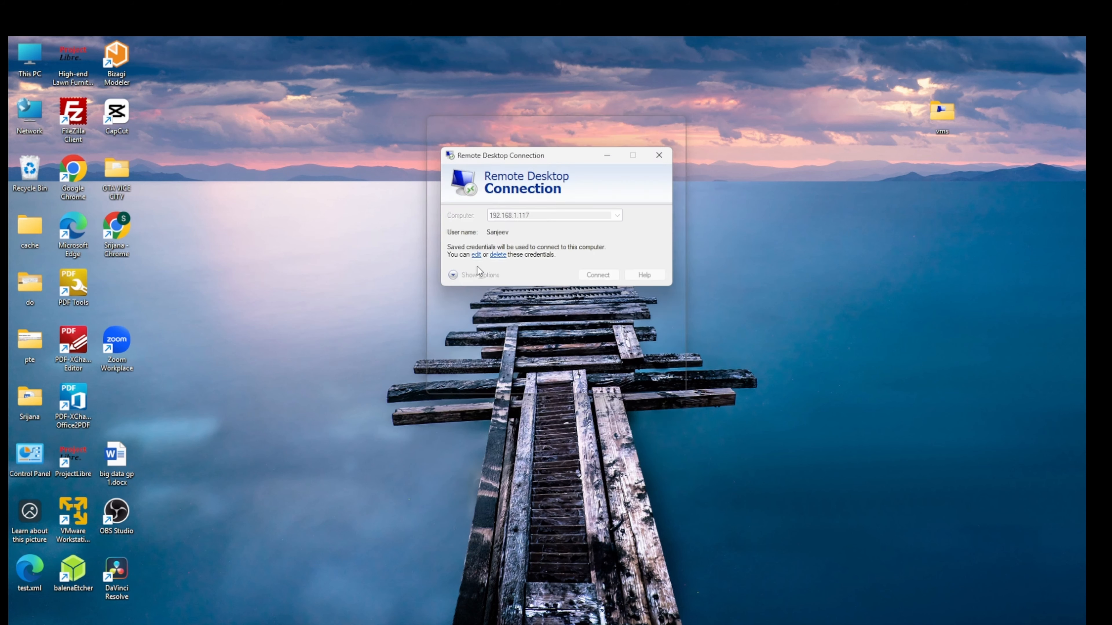
Step: Accept the remote computer's certificate without being asked again, and maximize the remote session to full screen
click(467, 297)
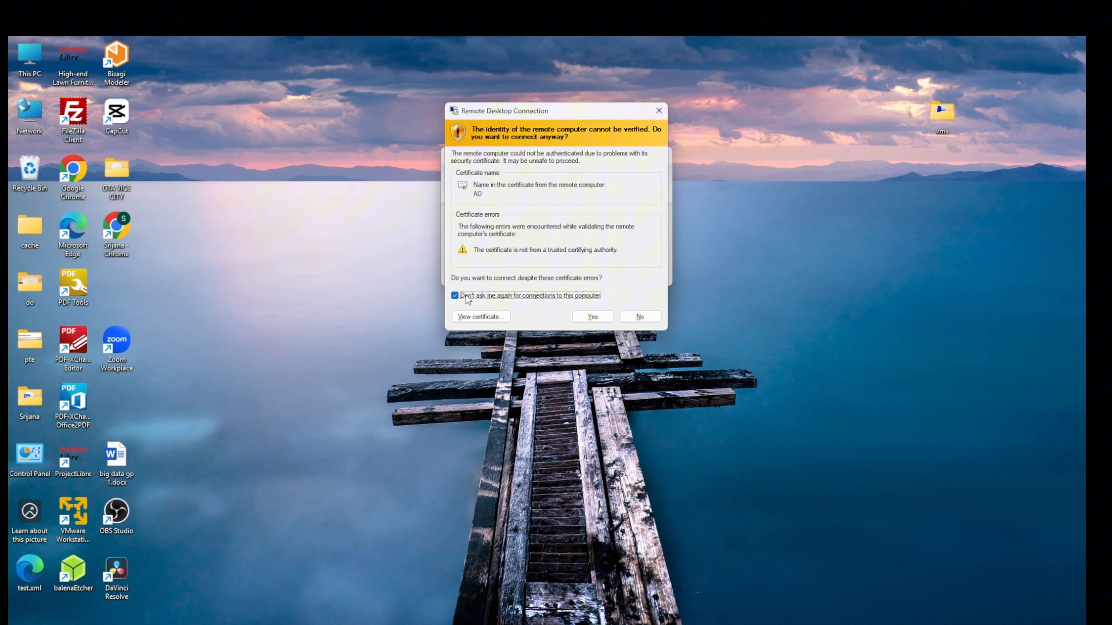
click(594, 317)
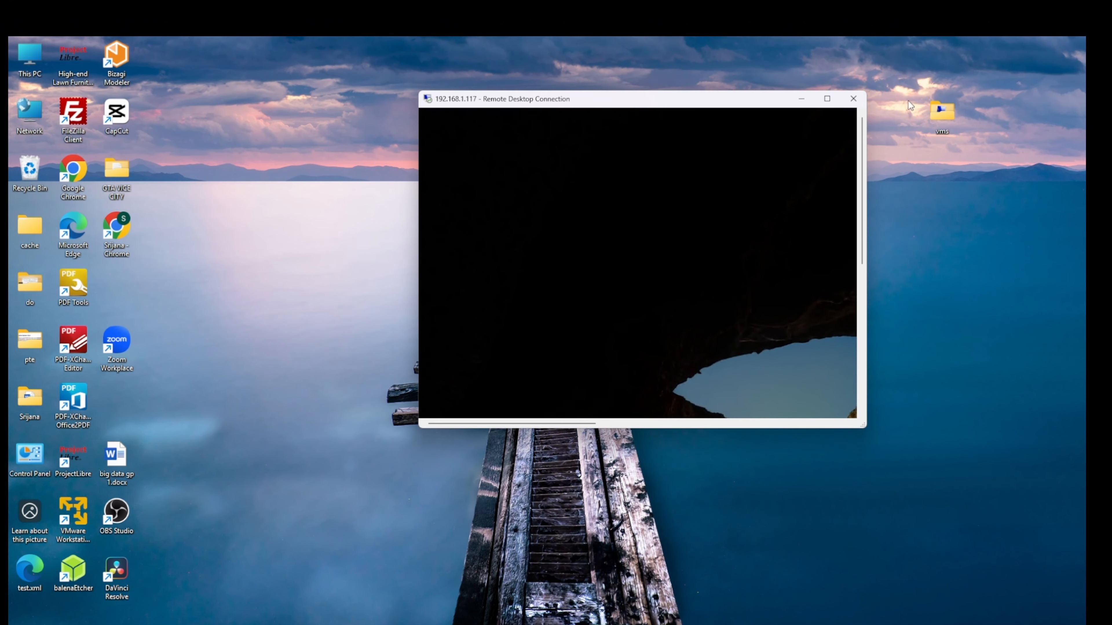
click(827, 98)
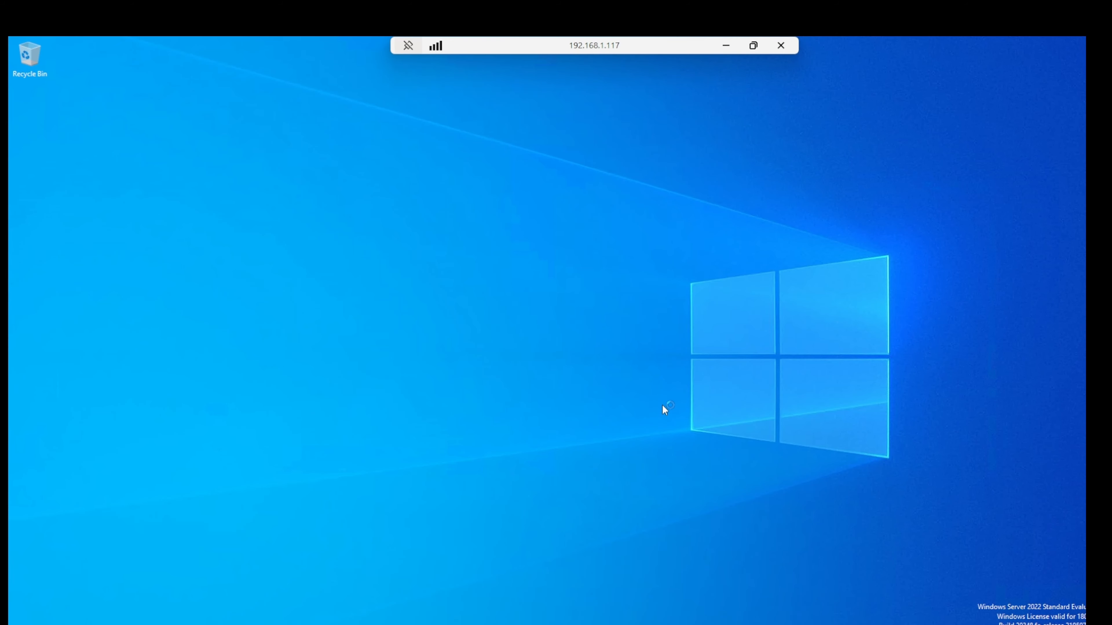
Step: Refresh the remote desktop twice and restore the maximized Server Manager window to a smaller floating window
right_click(570, 190)
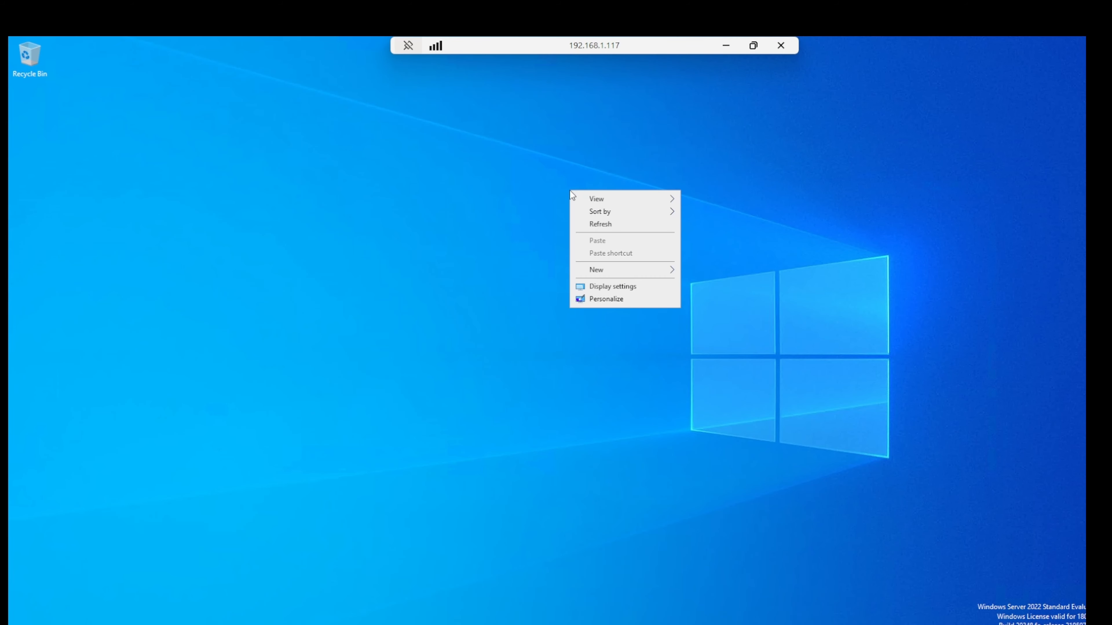
click(590, 225)
right_click(589, 224)
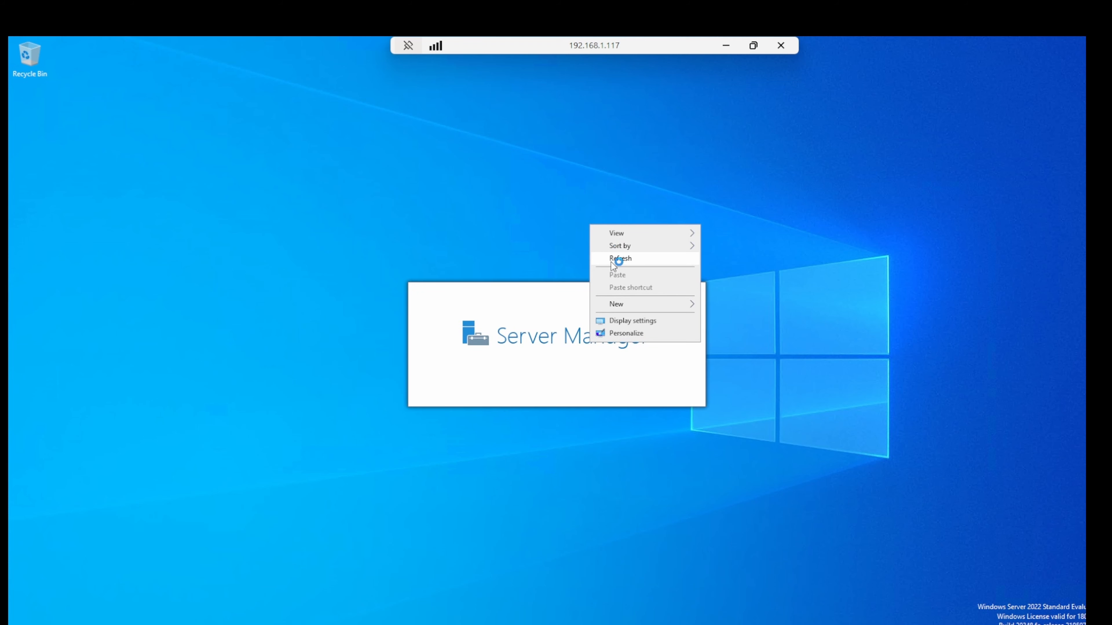
click(607, 265)
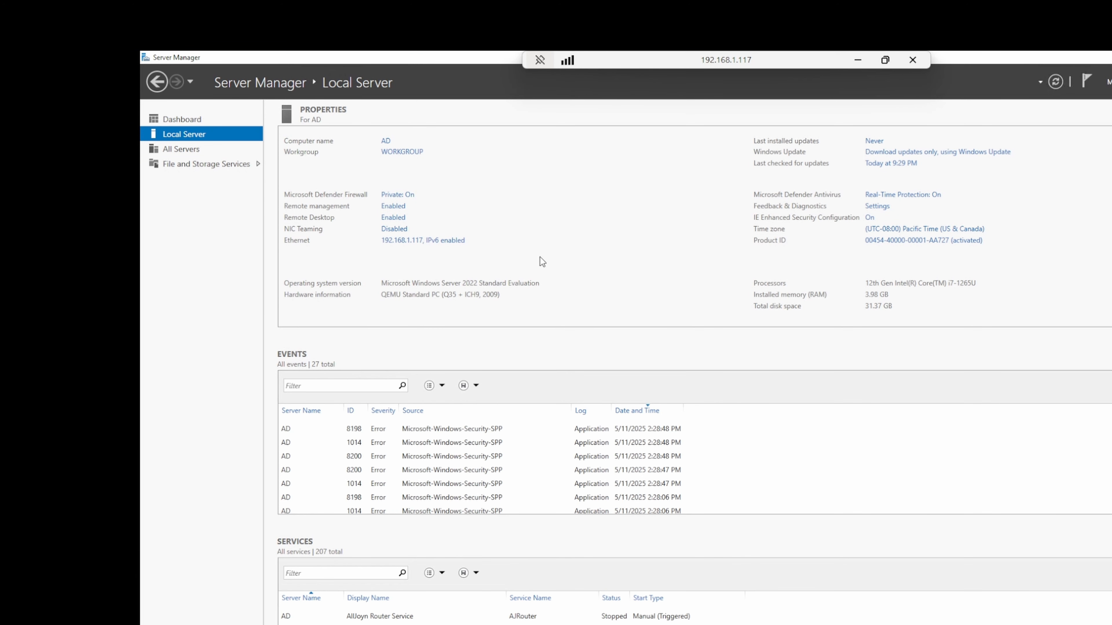
drag(388, 62, 396, 122)
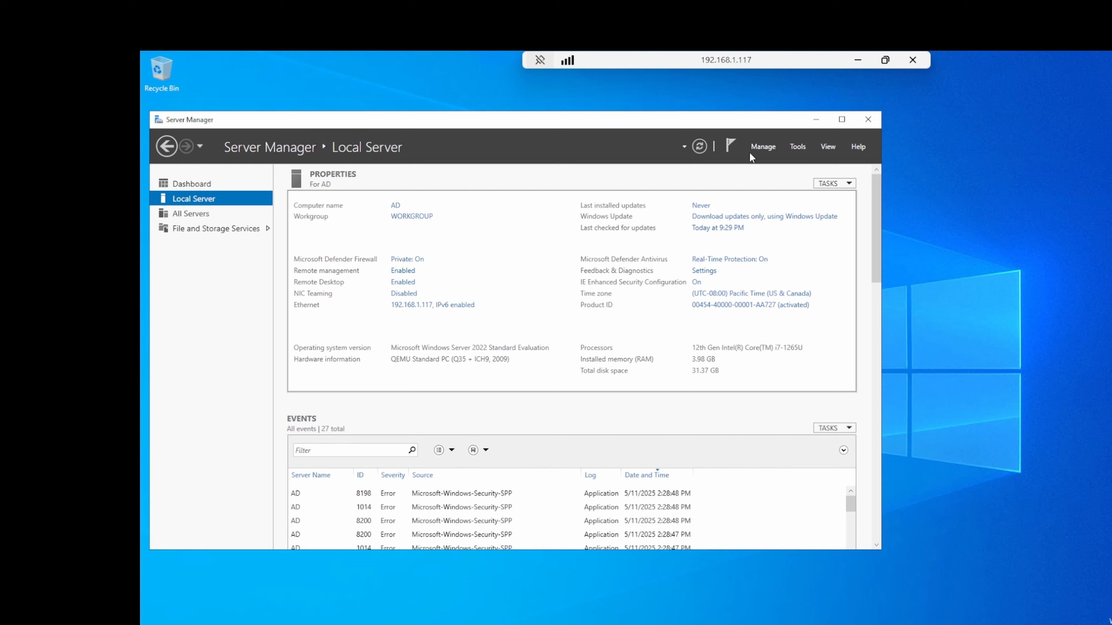
Step: Start adding roles and features with a role-based or feature-based installation, targeting server AD from the server pool
click(762, 146)
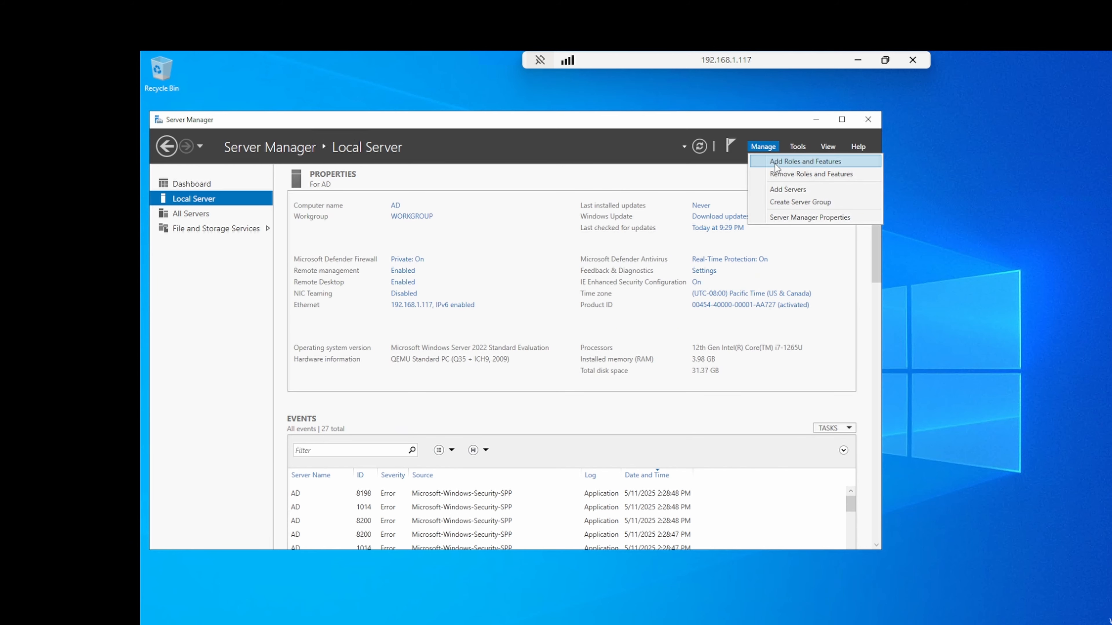
click(775, 163)
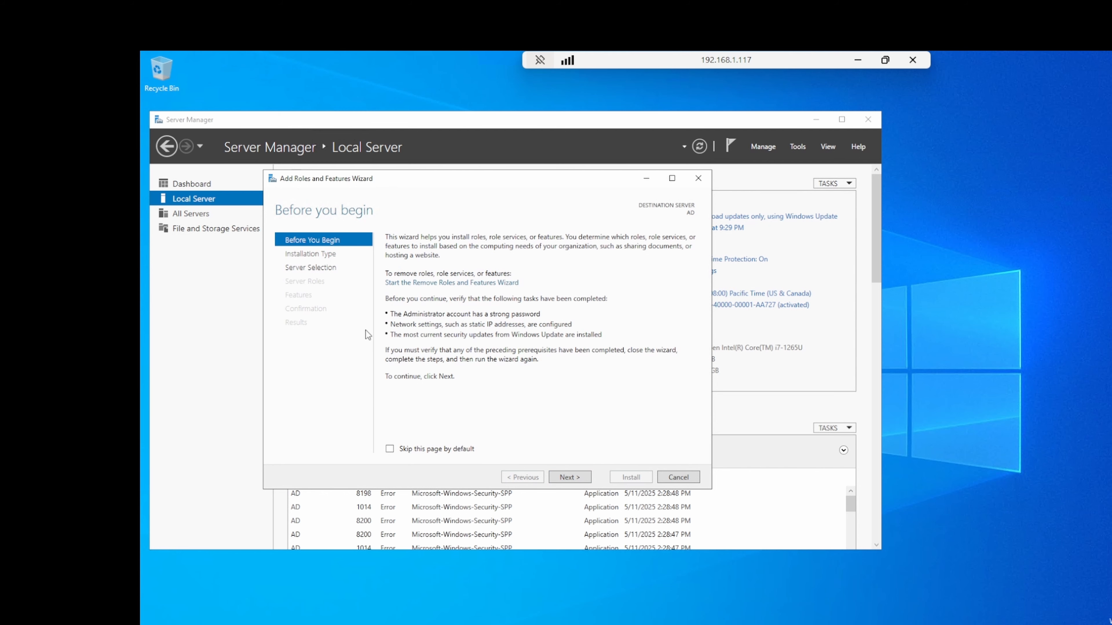
drag(294, 180, 354, 194)
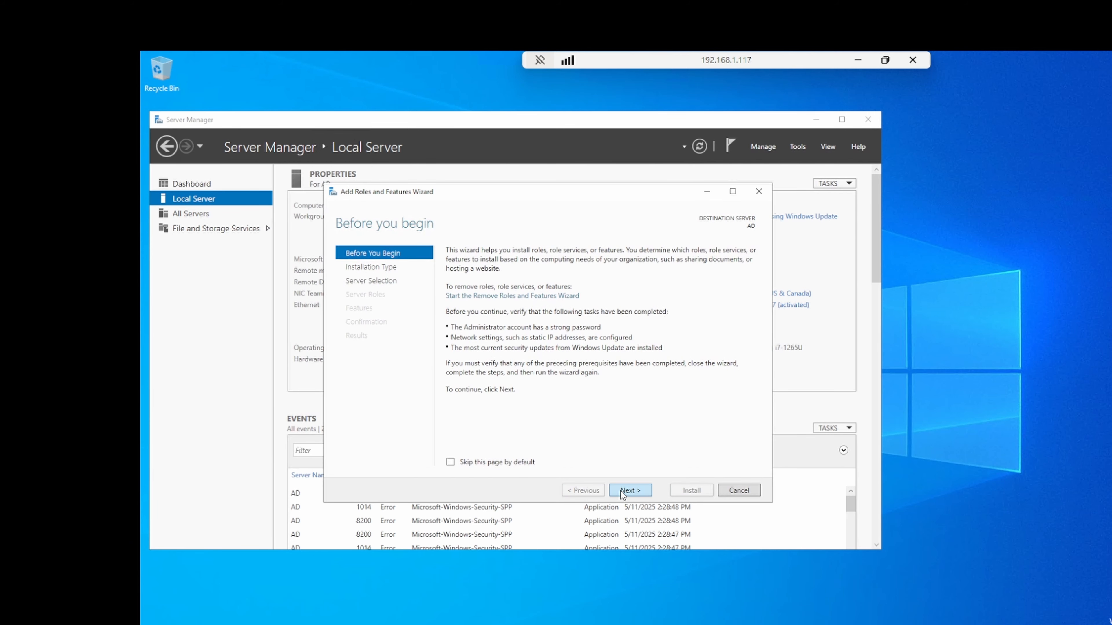
click(622, 492)
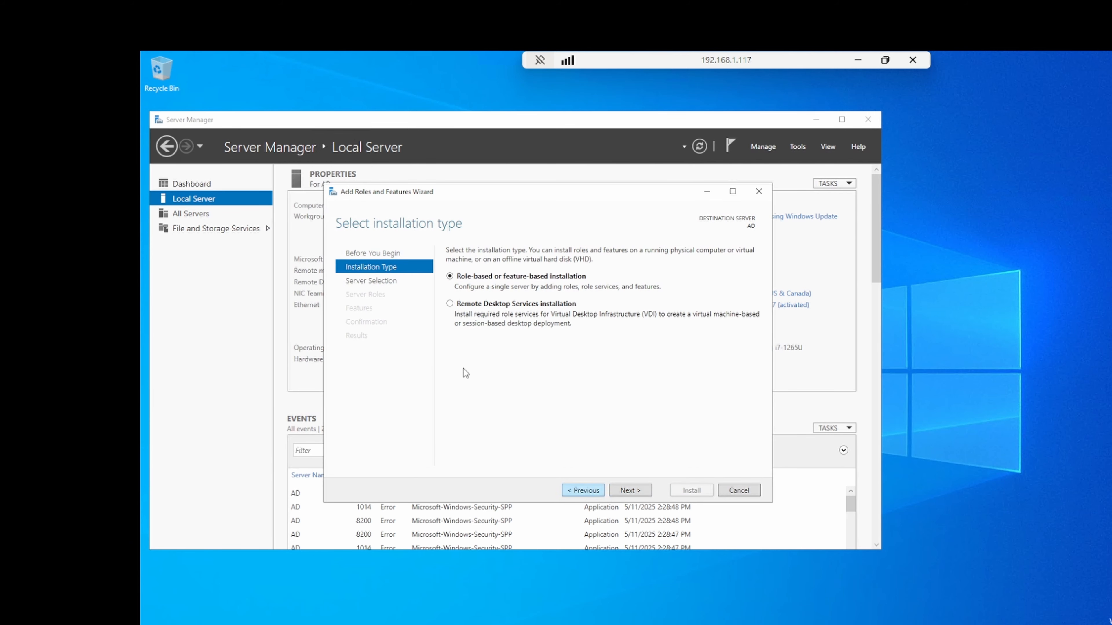
click(640, 492)
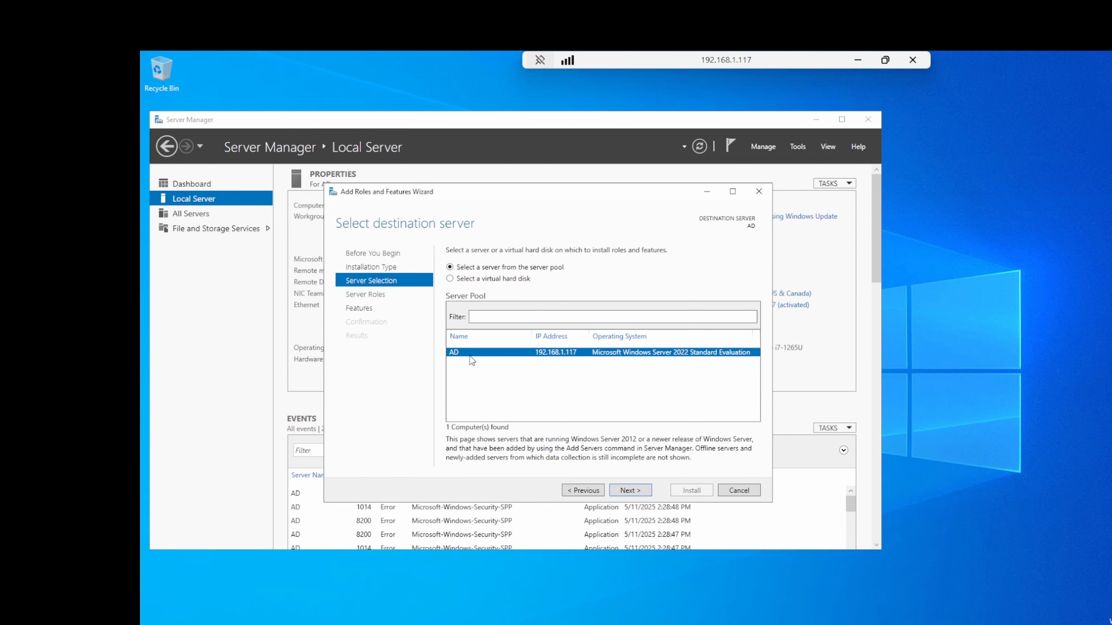
click(634, 497)
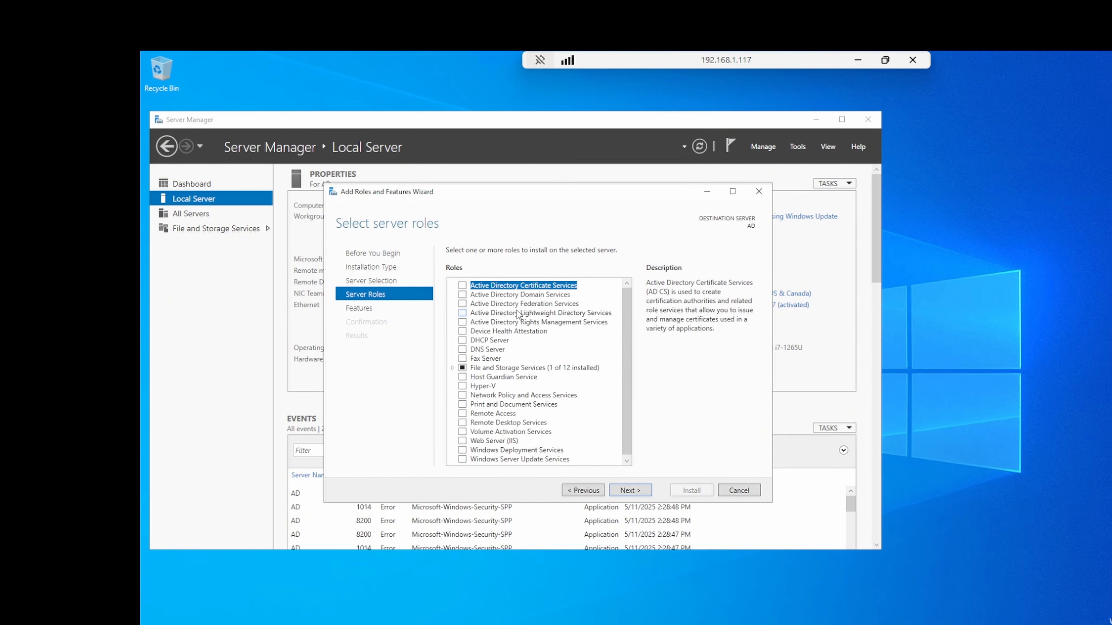
Step: Install the Active Directory Domain Services role with its required features and management tools, keeping the default feature selection
click(463, 295)
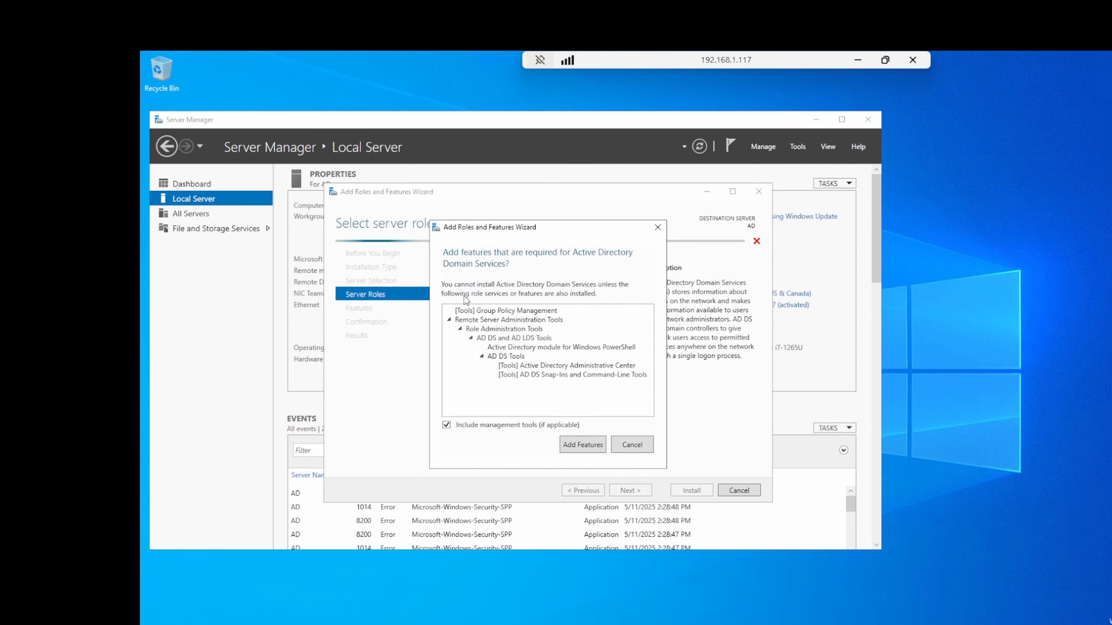
click(581, 445)
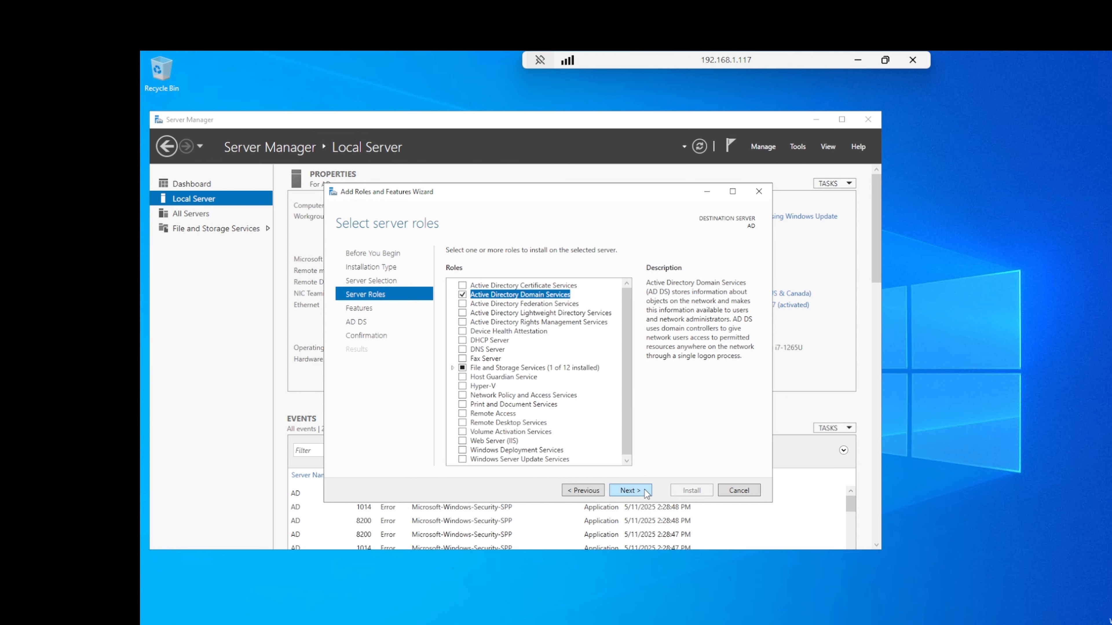
click(624, 491)
click(621, 492)
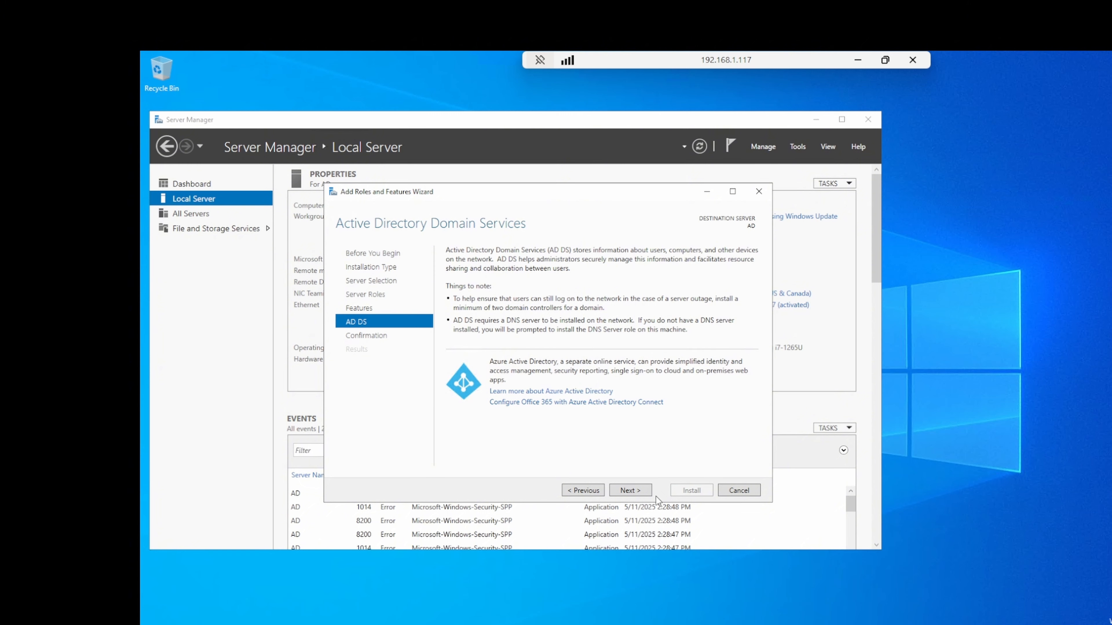
click(636, 493)
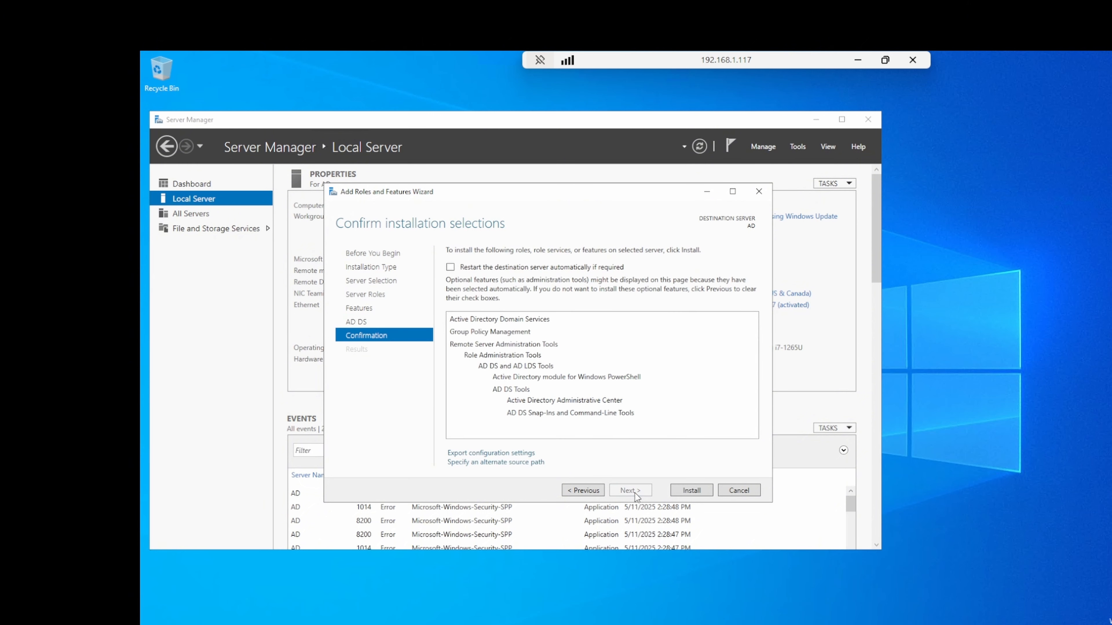
click(678, 491)
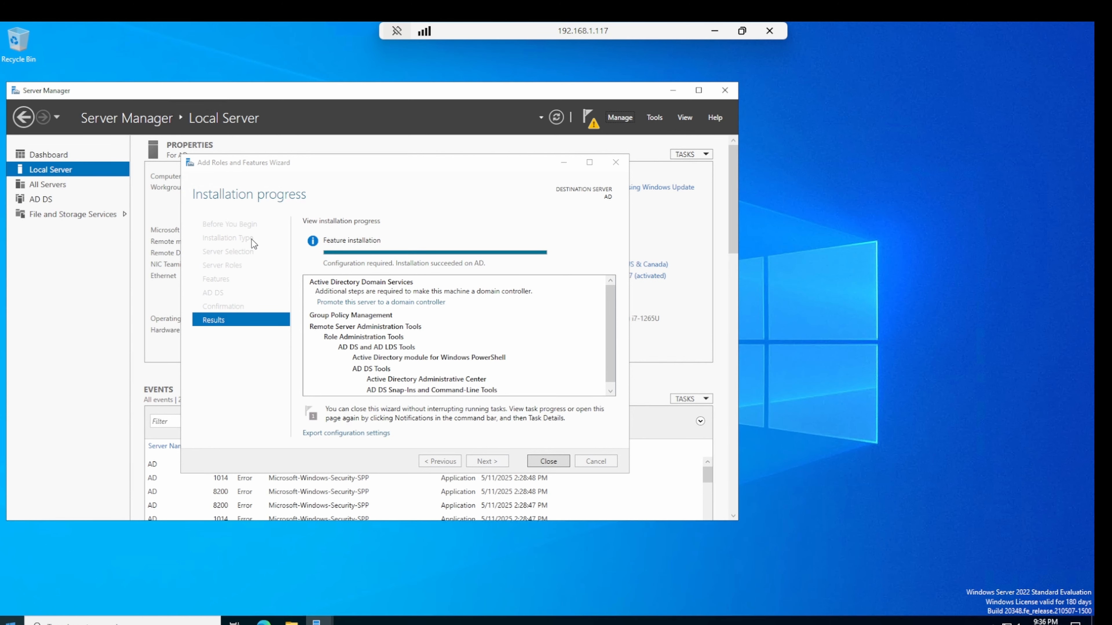
Step: Close the finished role installation wizard and start promoting this server to a domain controller
click(298, 165)
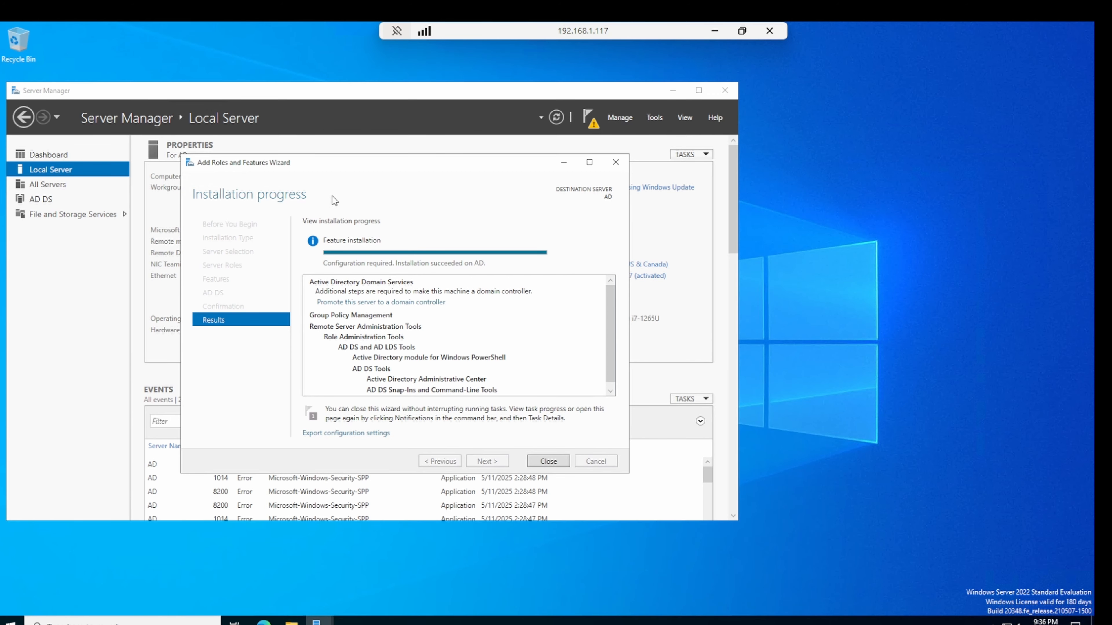
drag(321, 169, 348, 163)
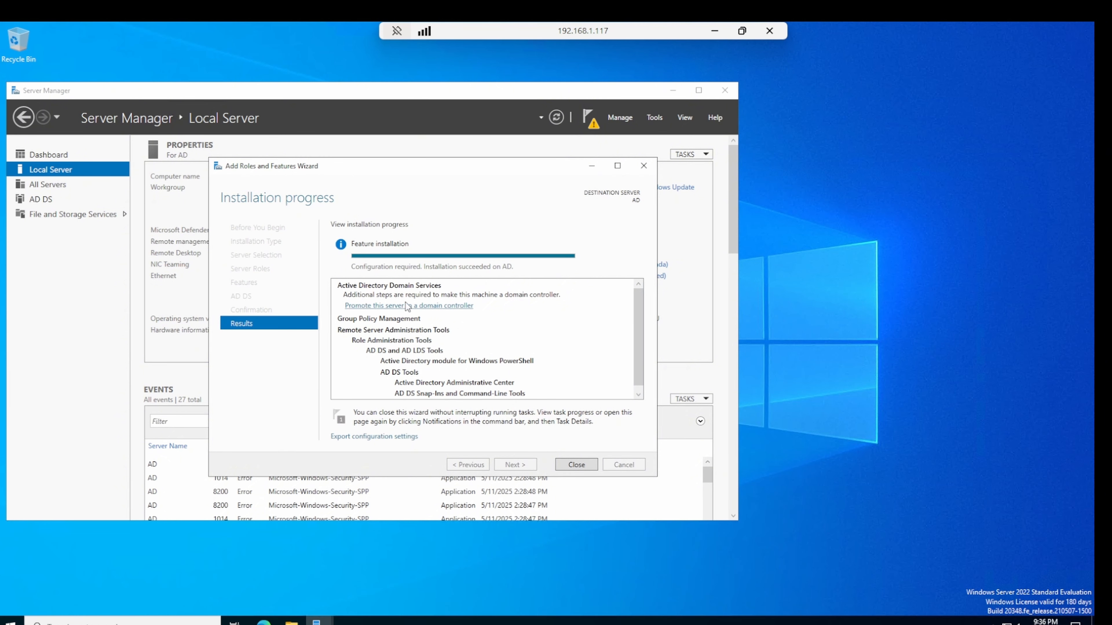
click(577, 469)
click(593, 127)
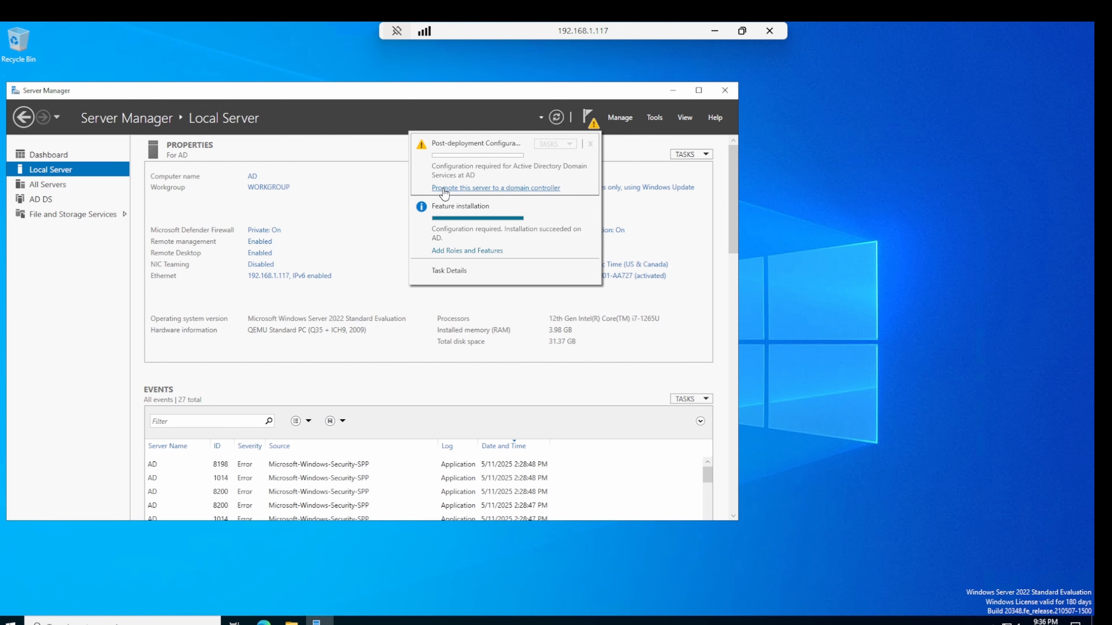
click(444, 188)
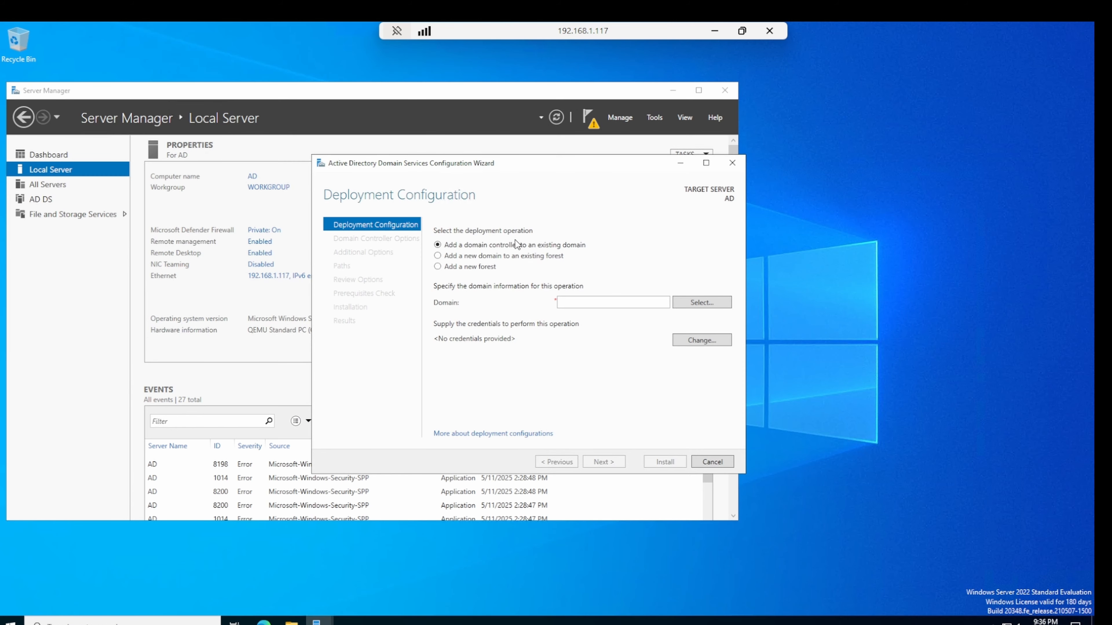
Step: Choose to add a new forest and enter its root domain name, a first name followed by .local
click(441, 267)
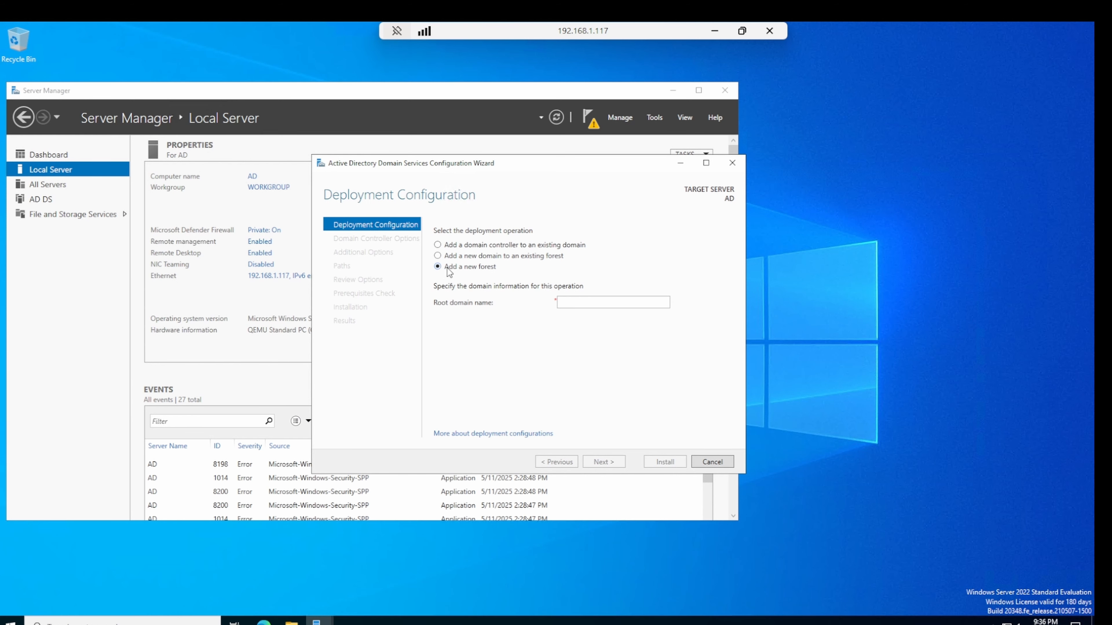
click(595, 306)
text(Sa)
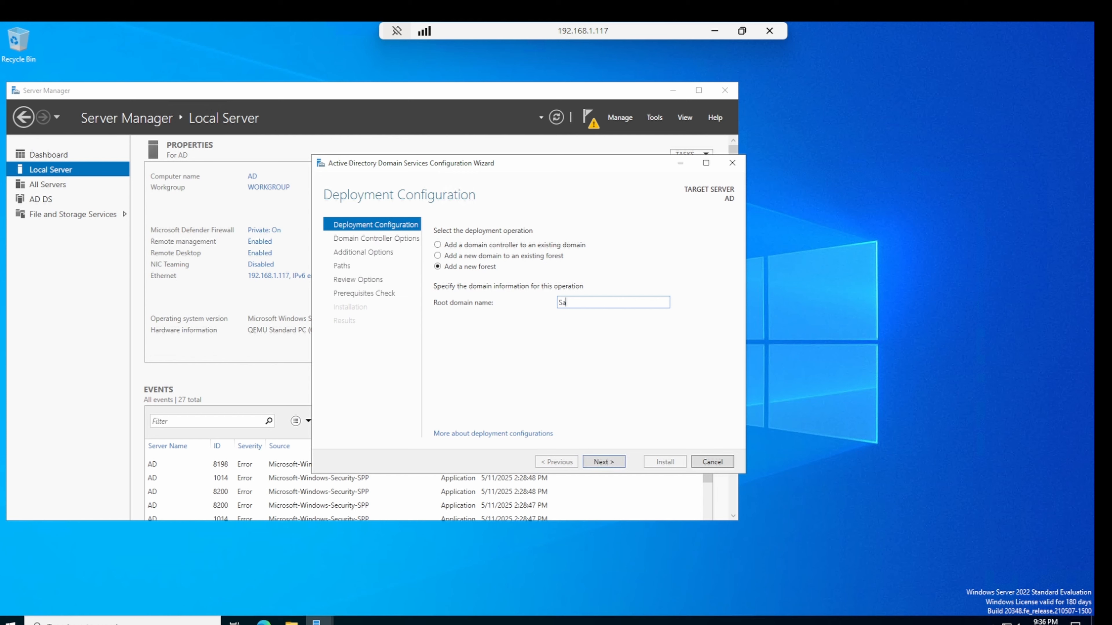
text(njee)
text(v.)
text(lo)
text(loca)
text(l)
click(600, 463)
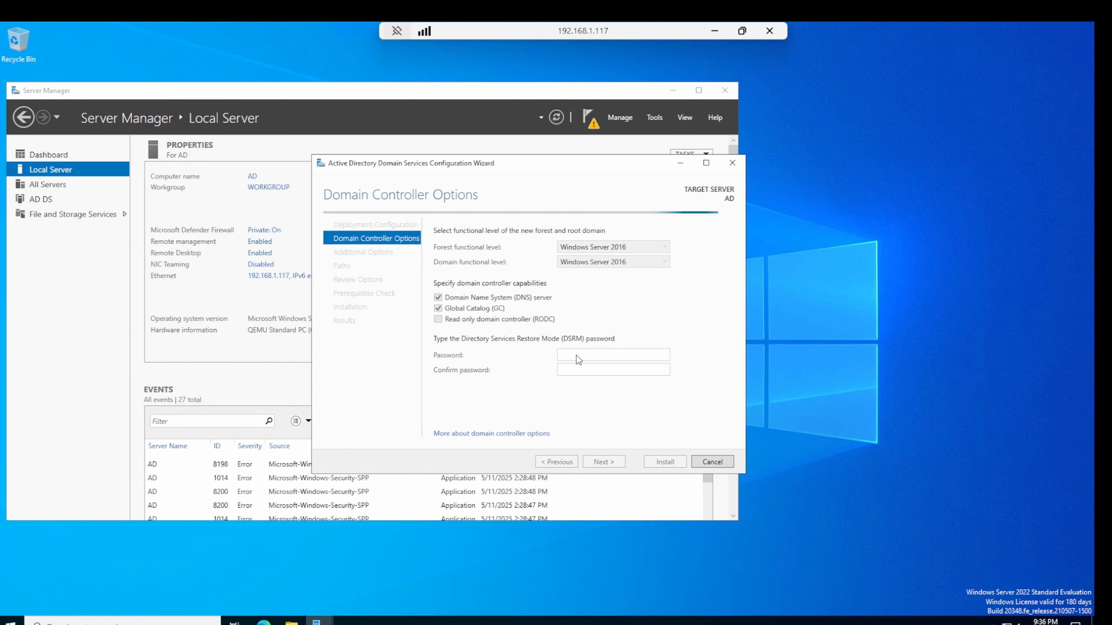
Step: Enter and confirm the Directory Services Restore Mode (DSRM) password, keeping the default functional levels and domain controller capabilities
drag(483, 166, 505, 170)
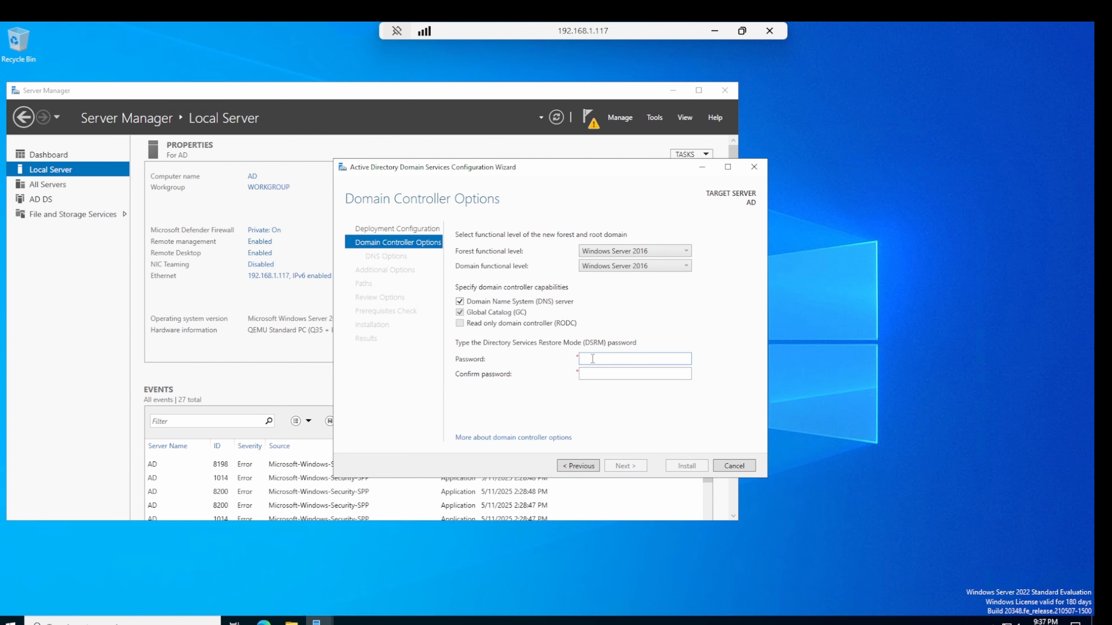
text(P)
text(•••••••••)
key(Tab)
text(••••••••••)
click(634, 466)
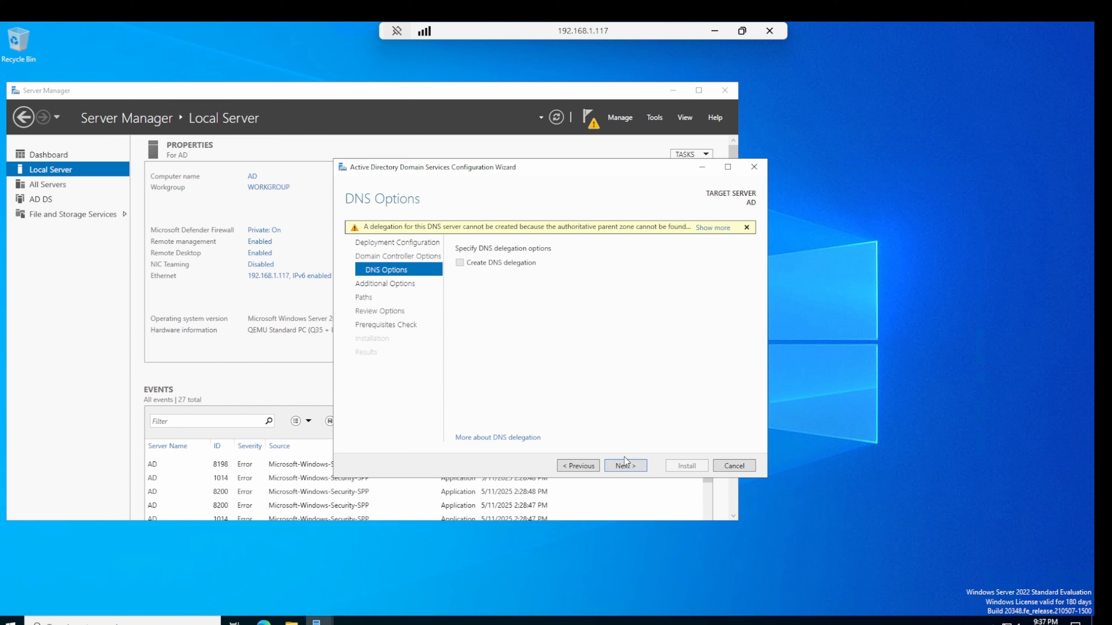
Step: Keep the default DNS options, NetBIOS domain name, paths and review options, and proceed to the prerequisites check
click(626, 466)
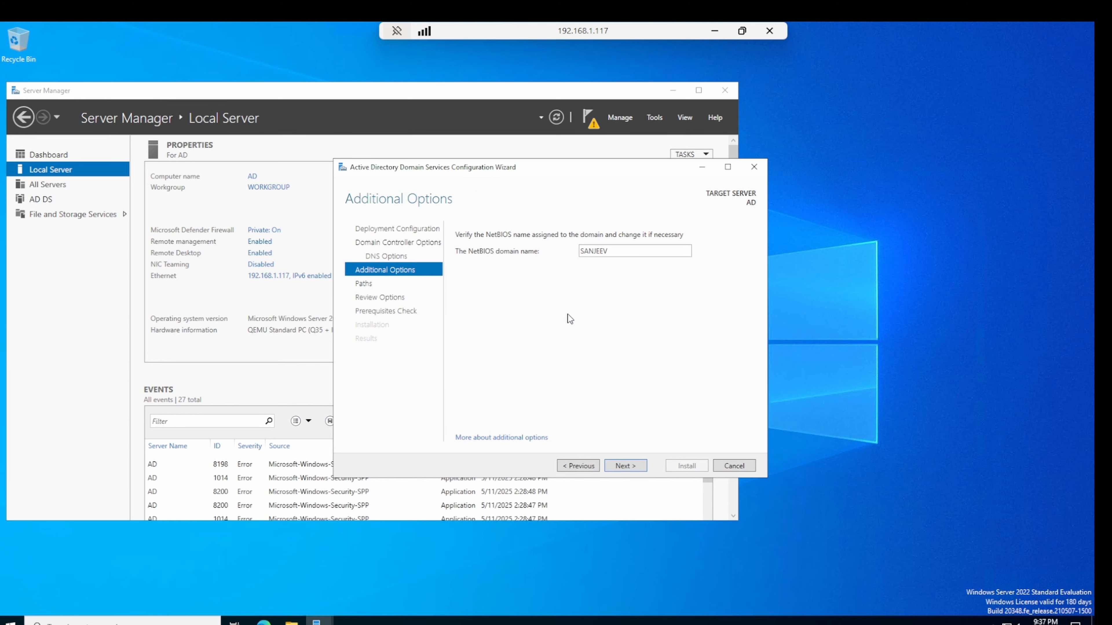
double_click(586, 251)
click(626, 467)
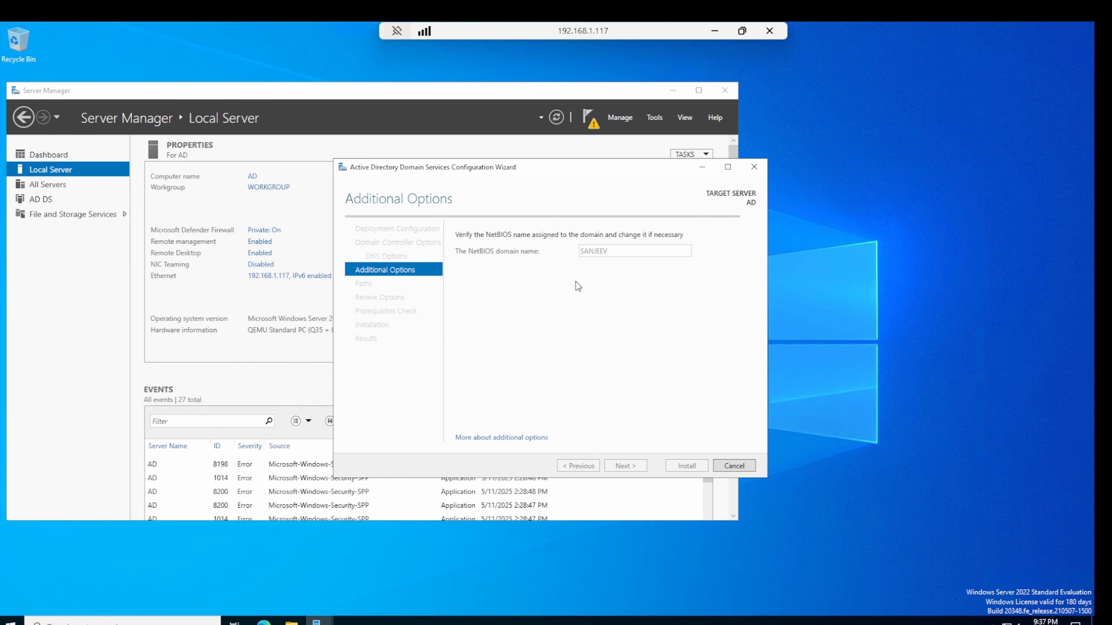
click(630, 466)
click(630, 465)
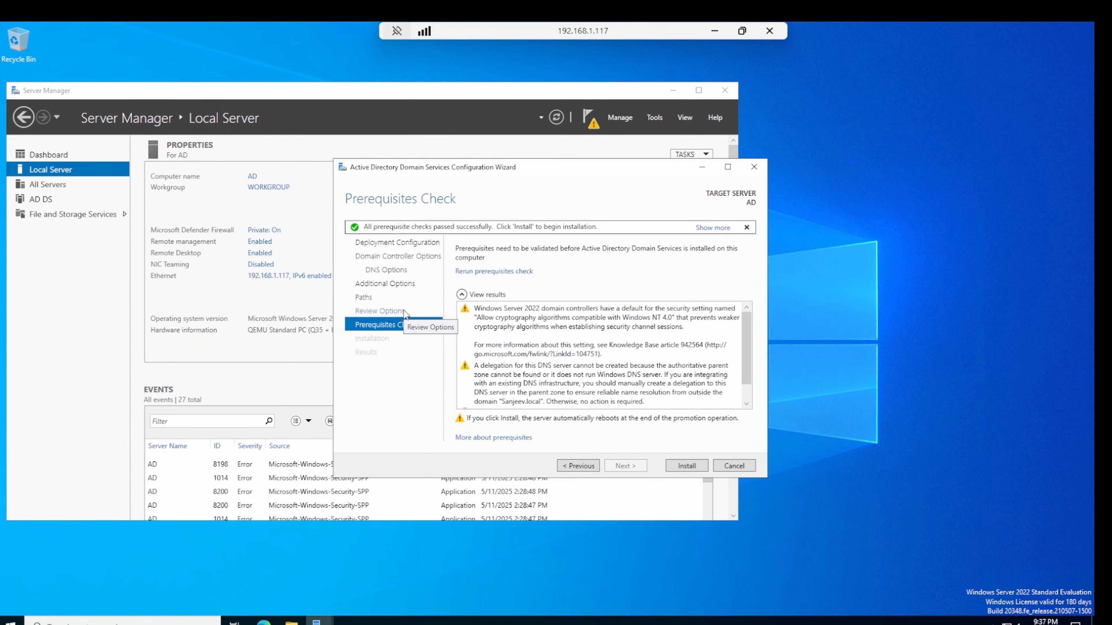
Step: Review the prerequisites check results and start the domain controller installation
scroll(498, 382, down, 1)
scroll(496, 401, up, 1)
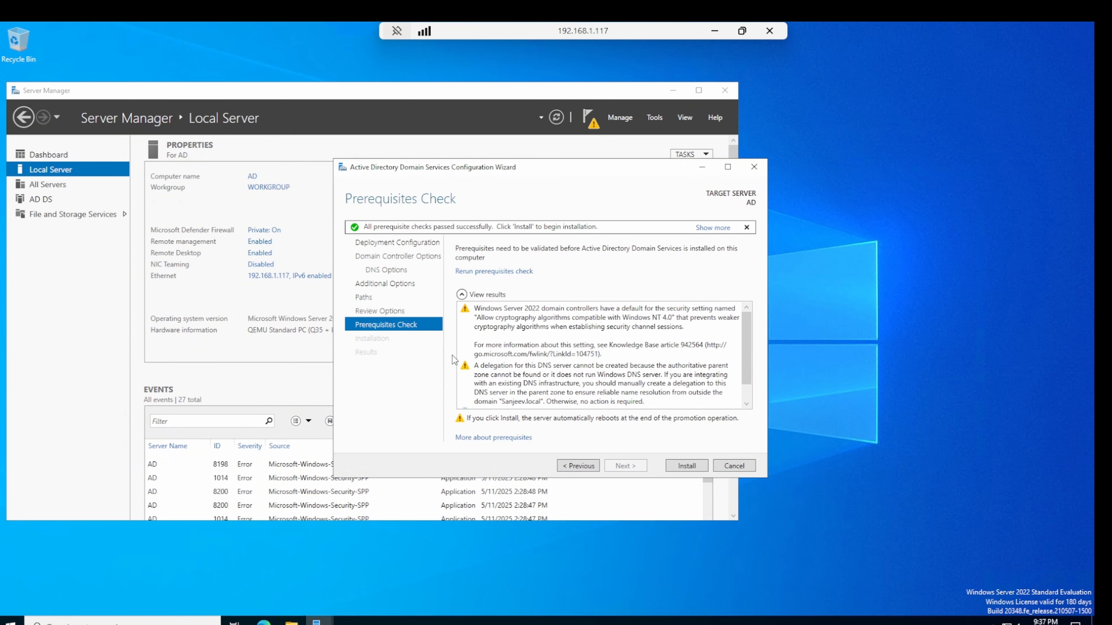
click(468, 316)
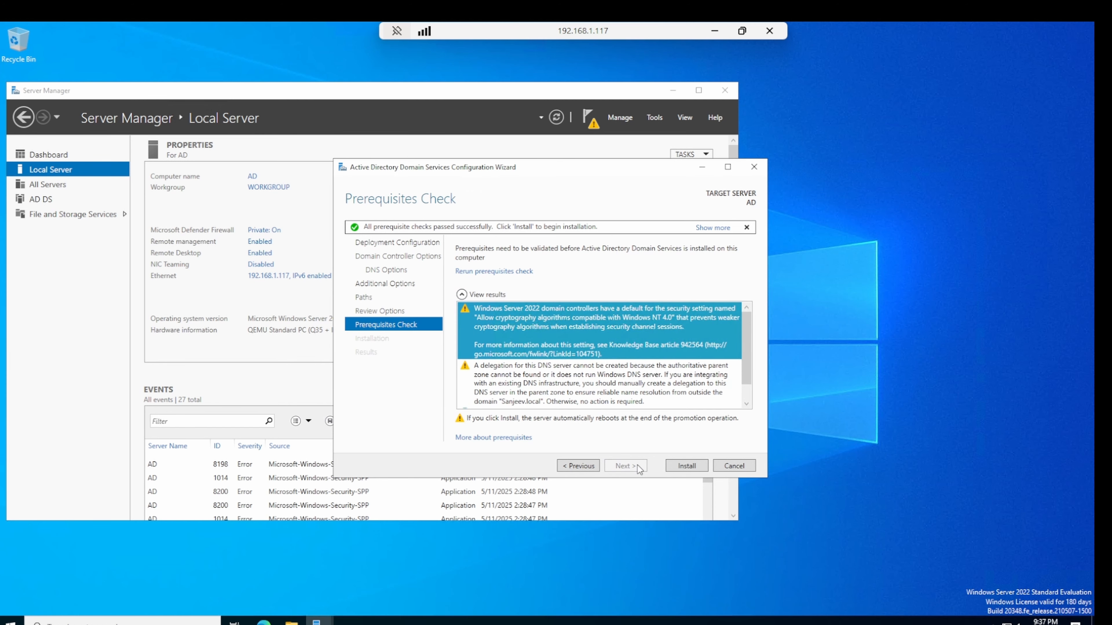
click(684, 467)
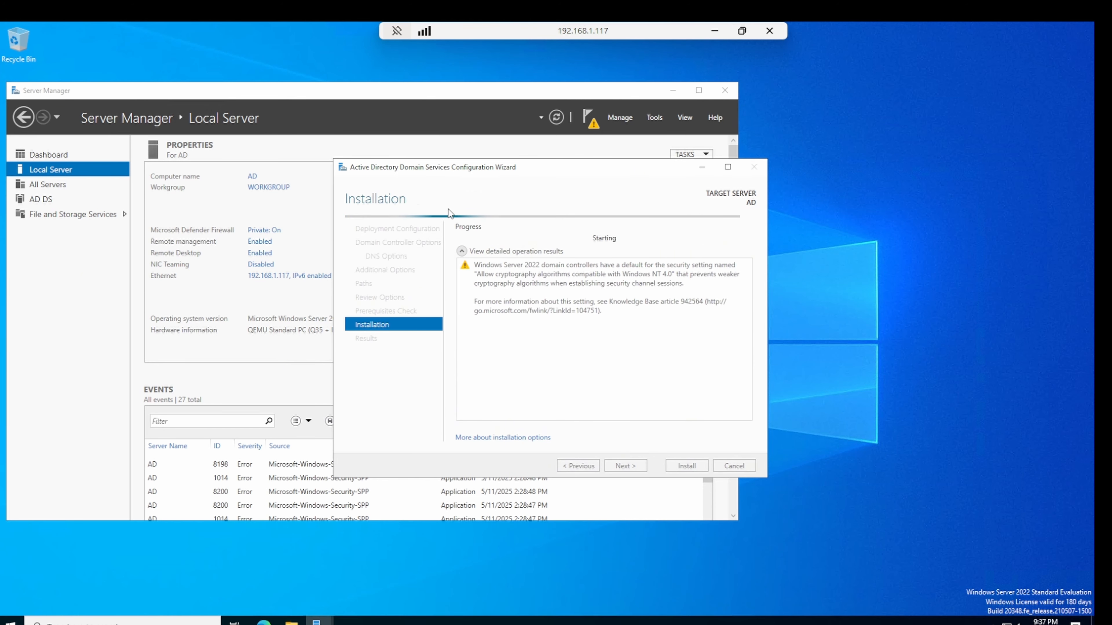
Step: Wait for the domain controller installation, dismiss the sign-out notice and close the Active Directory configuration wizard
drag(462, 170, 387, 164)
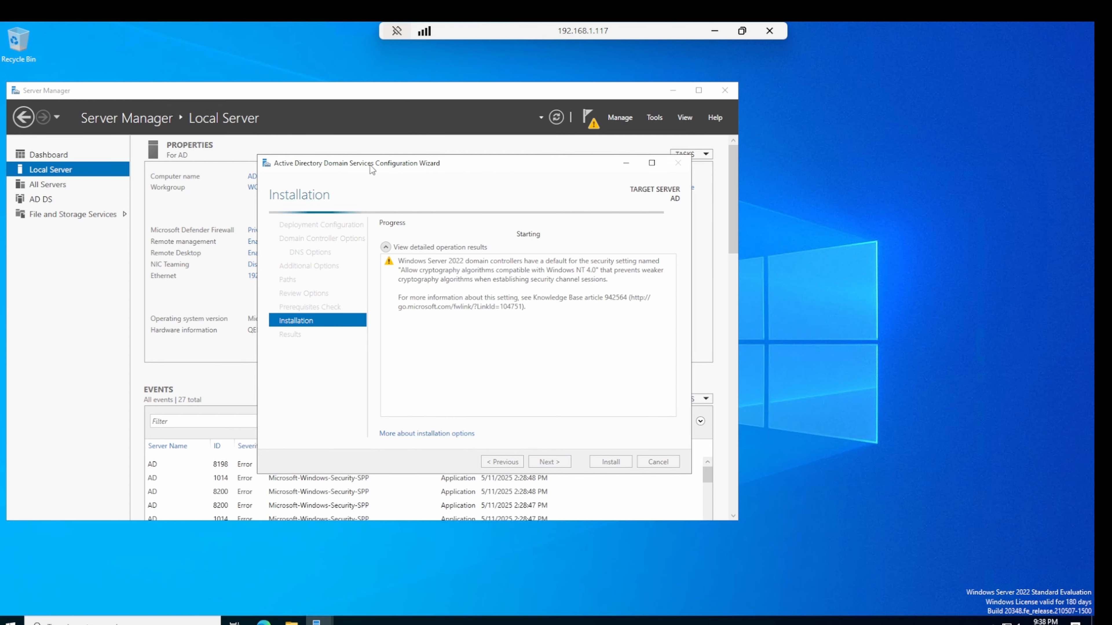
drag(370, 165, 349, 165)
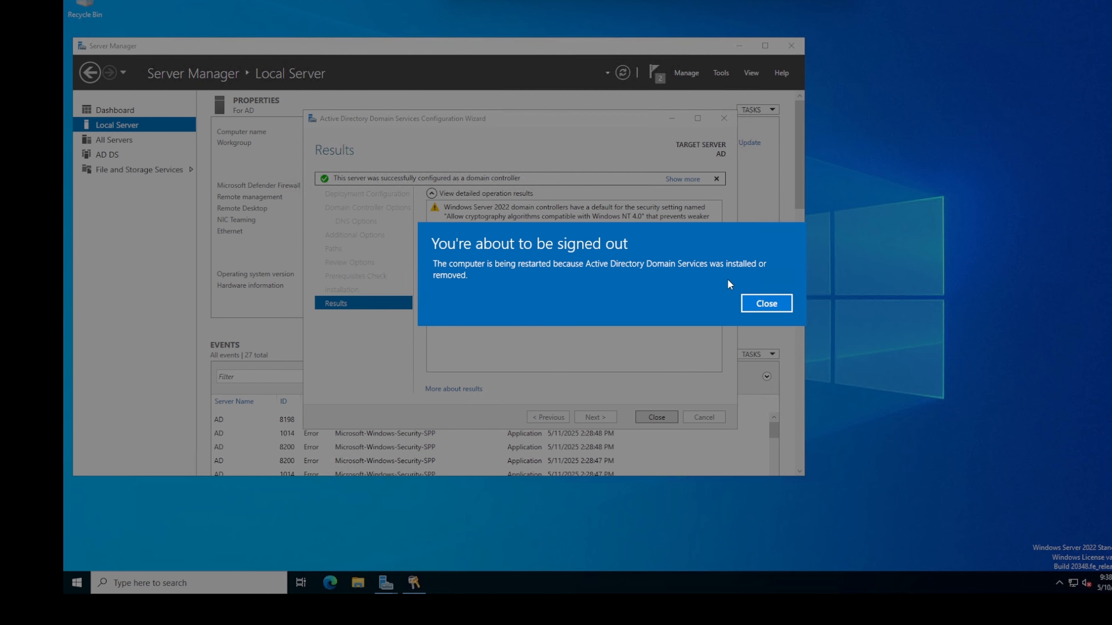
click(770, 308)
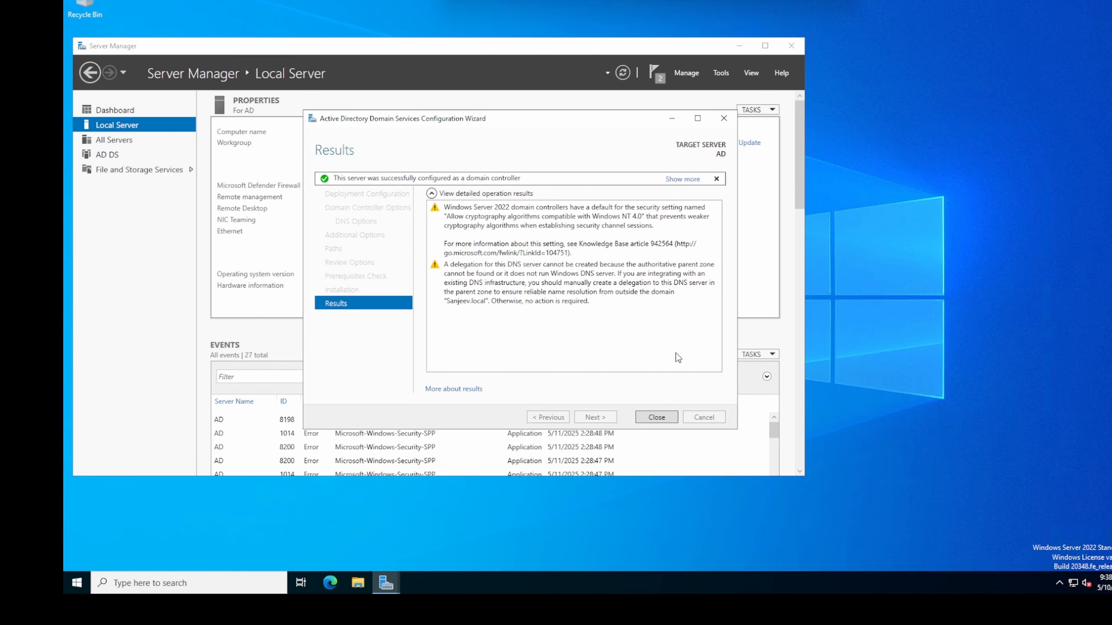
click(656, 417)
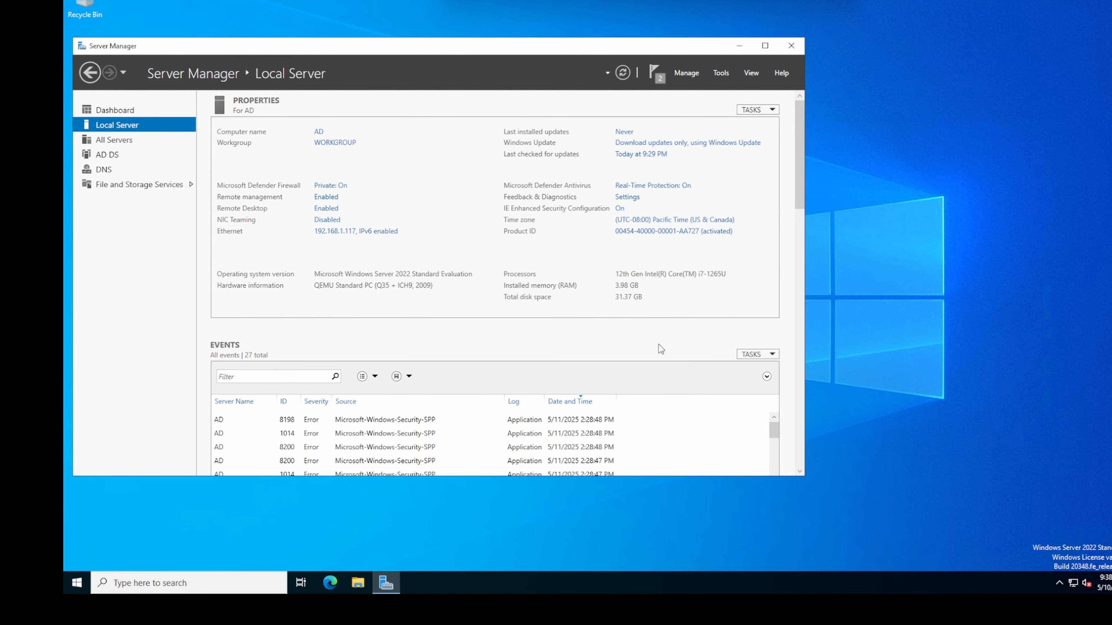